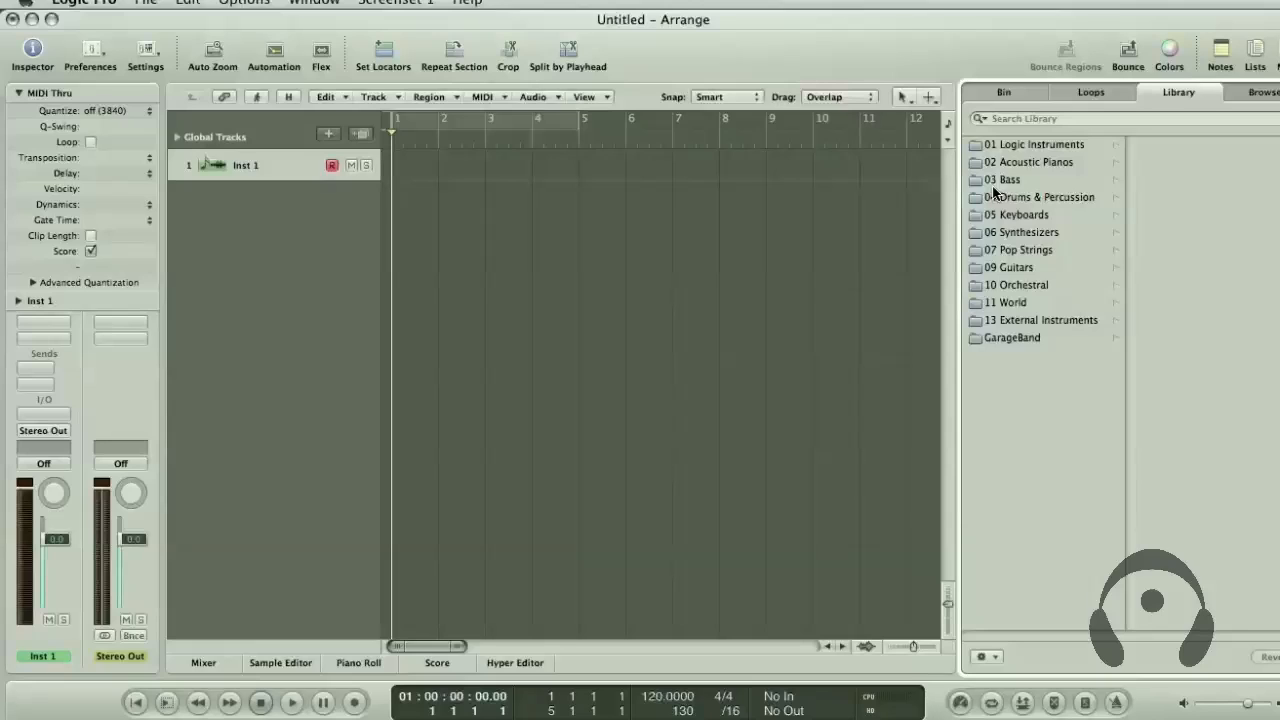
Show the global tracks and increase the height of the Marker, Signature and Tempo tracks
left_click(179, 137)
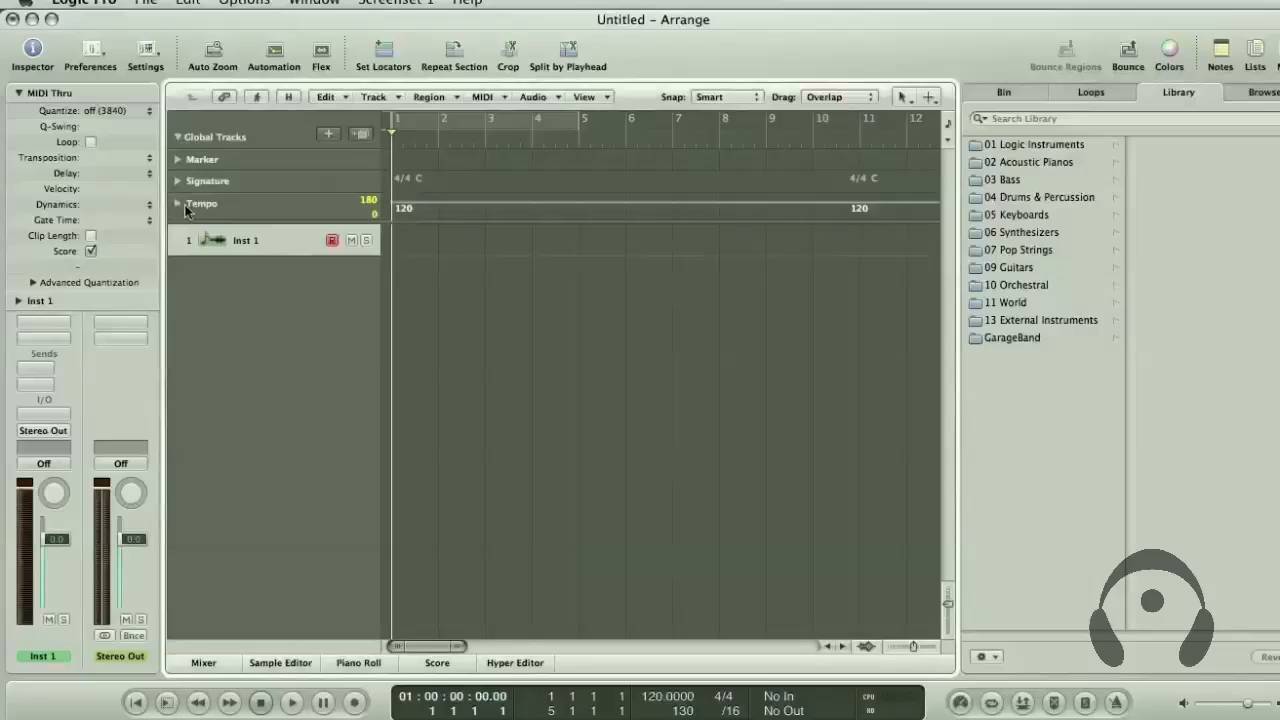
left_click_drag(227, 221, 227, 386)
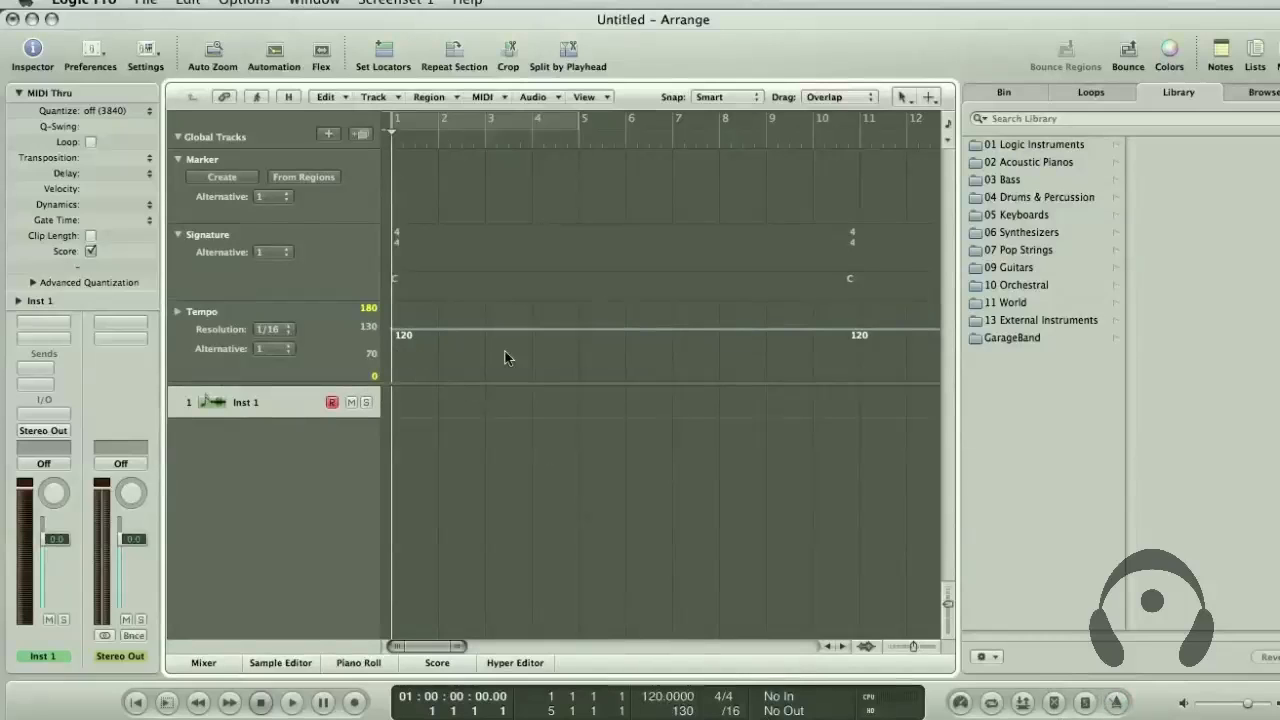
Filter the Apple Loops library to All Drums and preview the Club Dance Beat 001 loop
left_click(1091, 92)
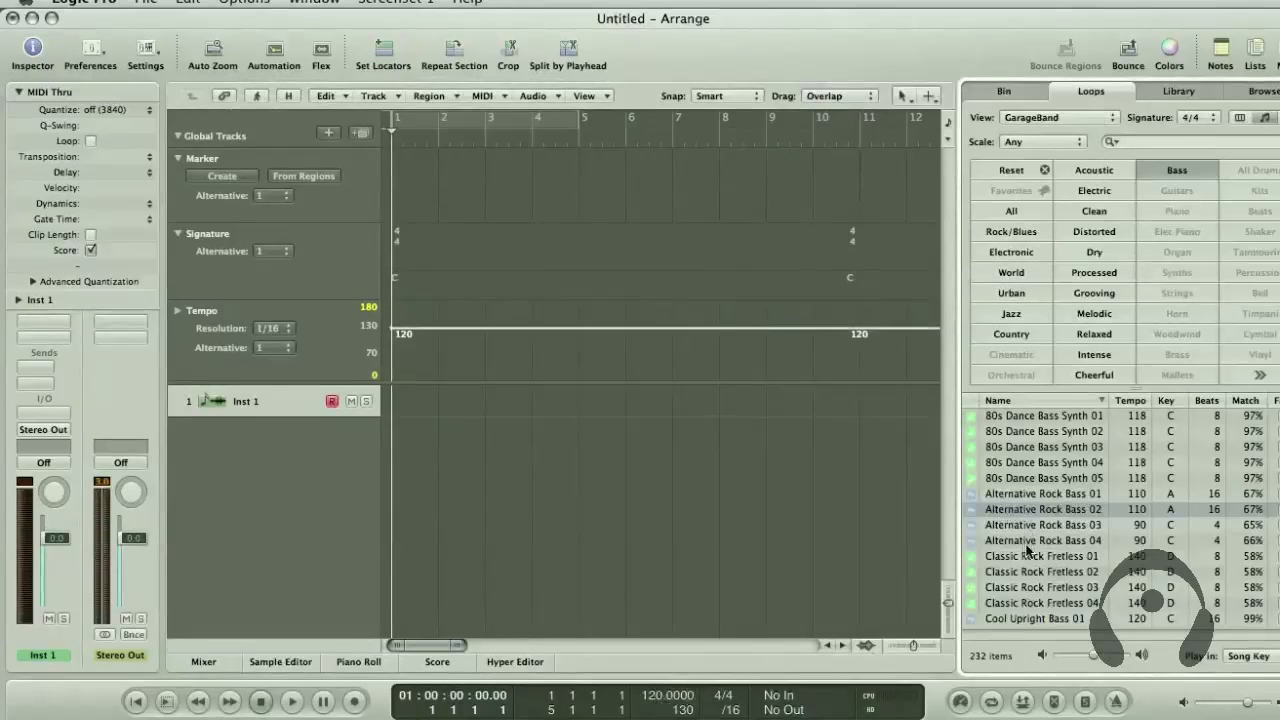
left_click(1190, 173)
left_click(1258, 170)
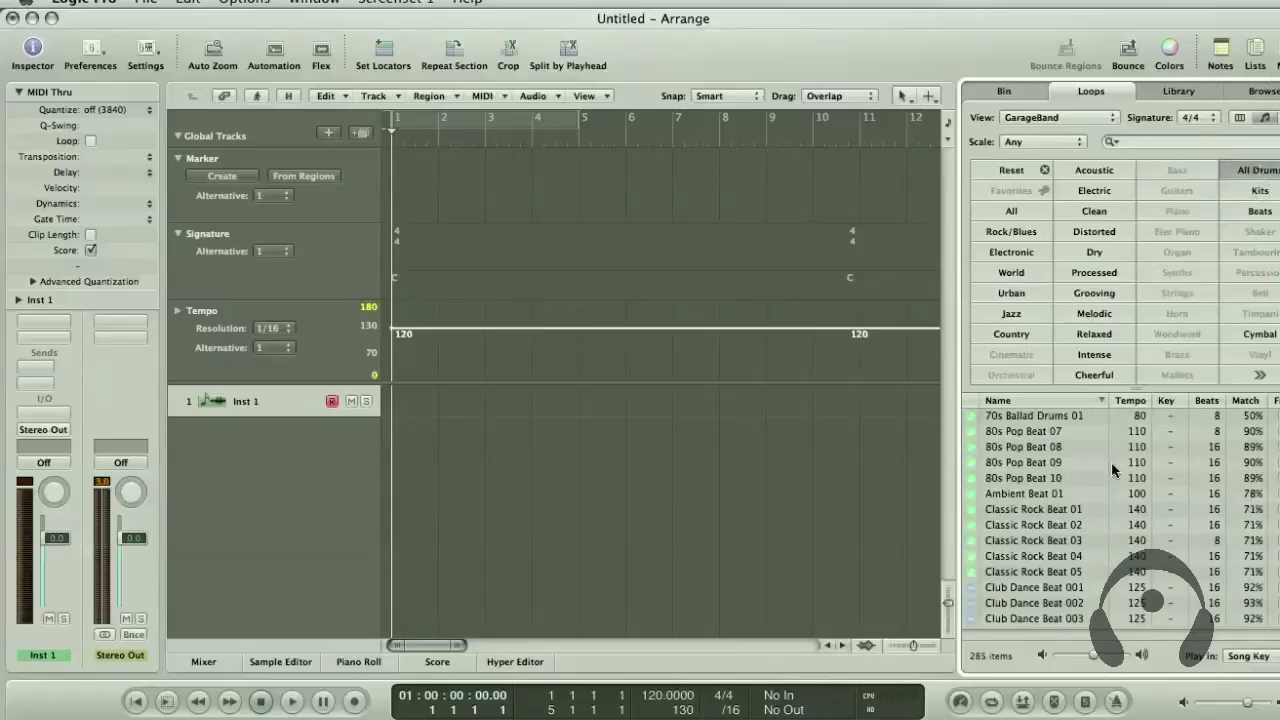
left_click(1068, 590)
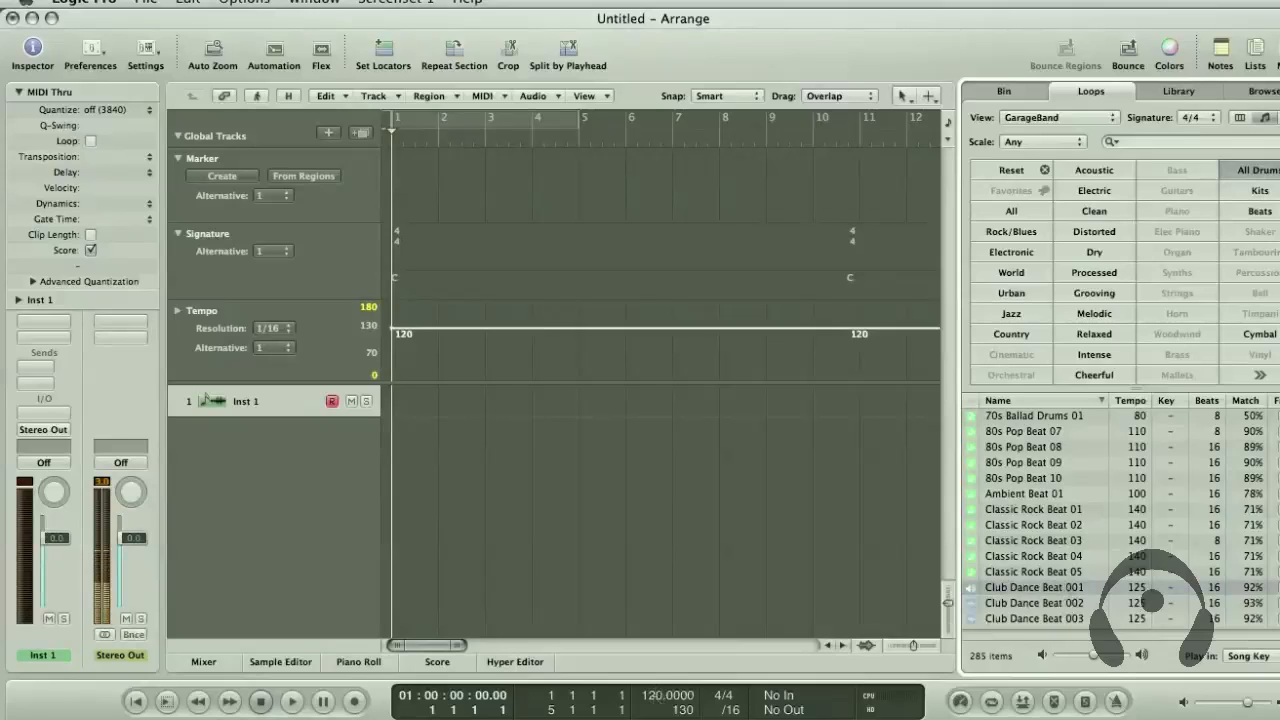
Set the project tempo to 80 and audition the Club Dance Beat loops at that tempo
double_click(654, 696)
type("80")
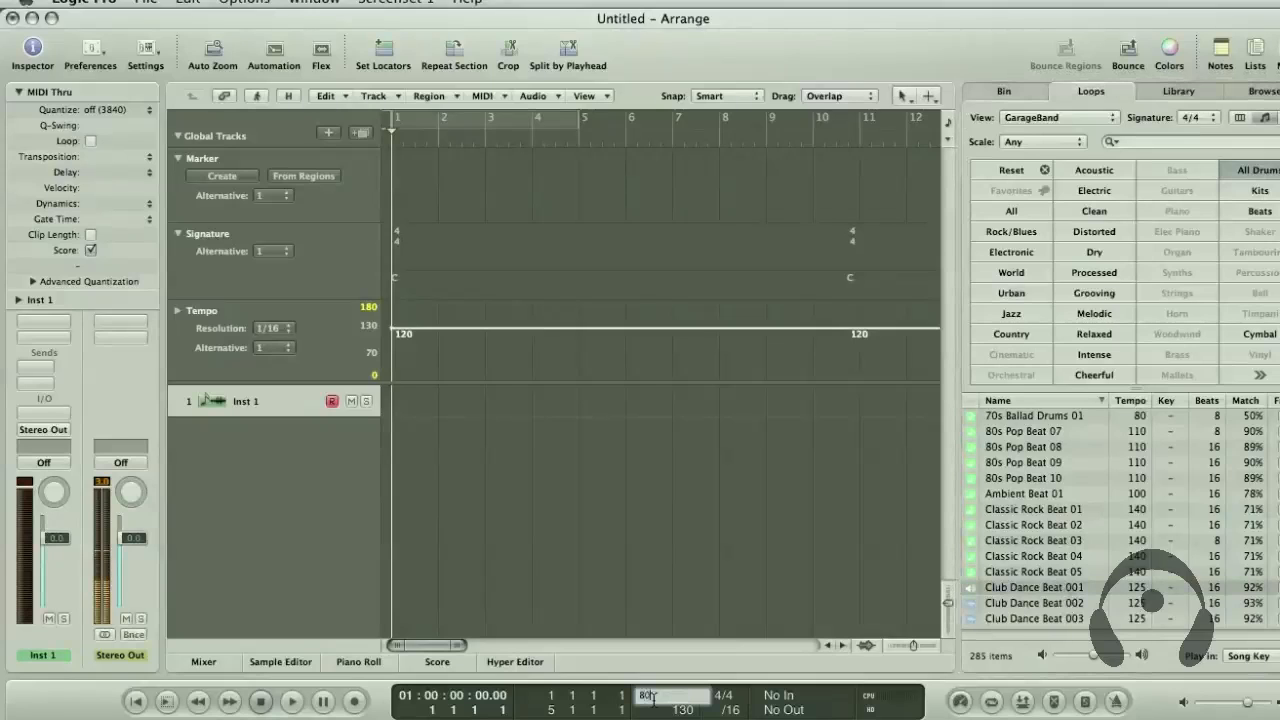
key("Return")
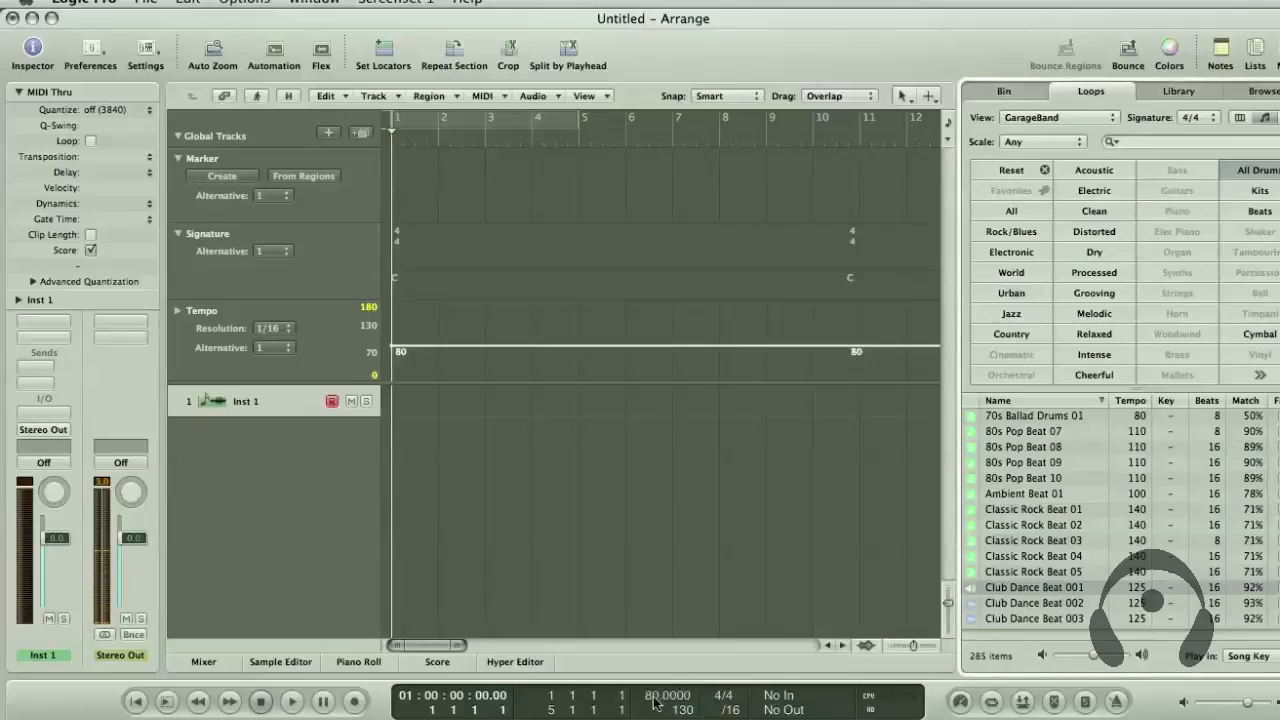
left_click(1032, 618)
left_click(1032, 590)
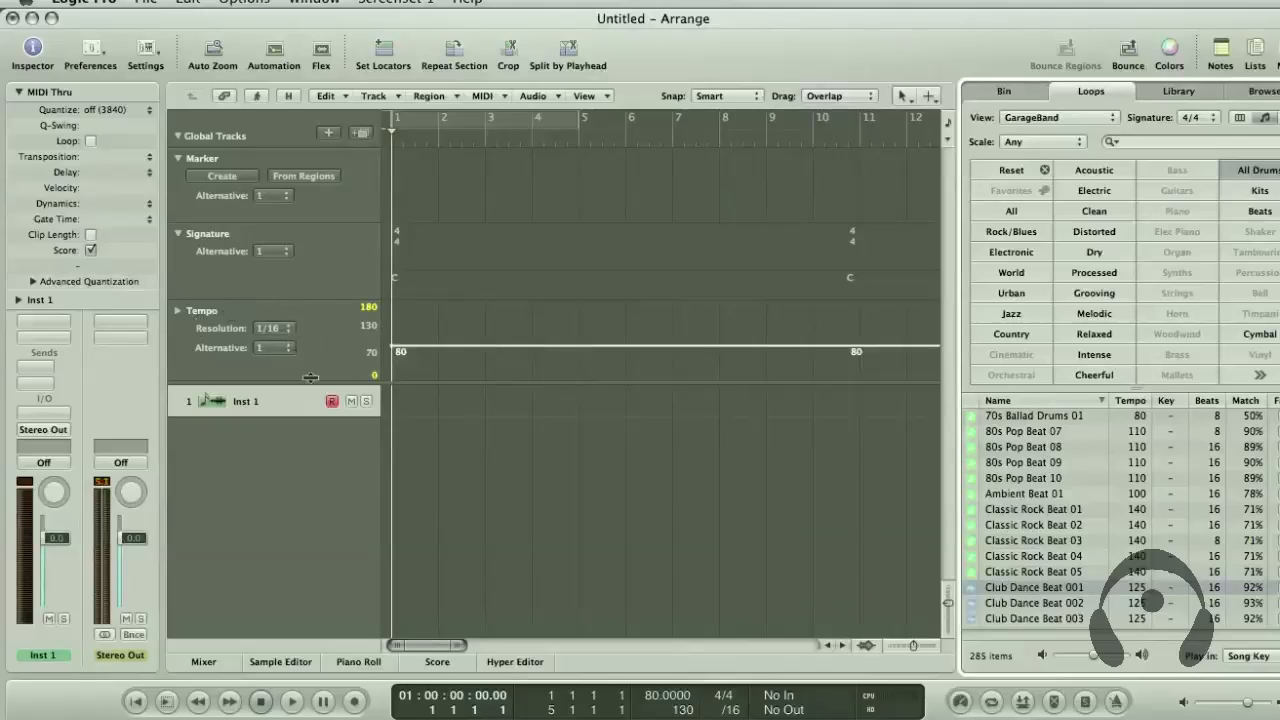
scroll(415, 140, "right", 3)
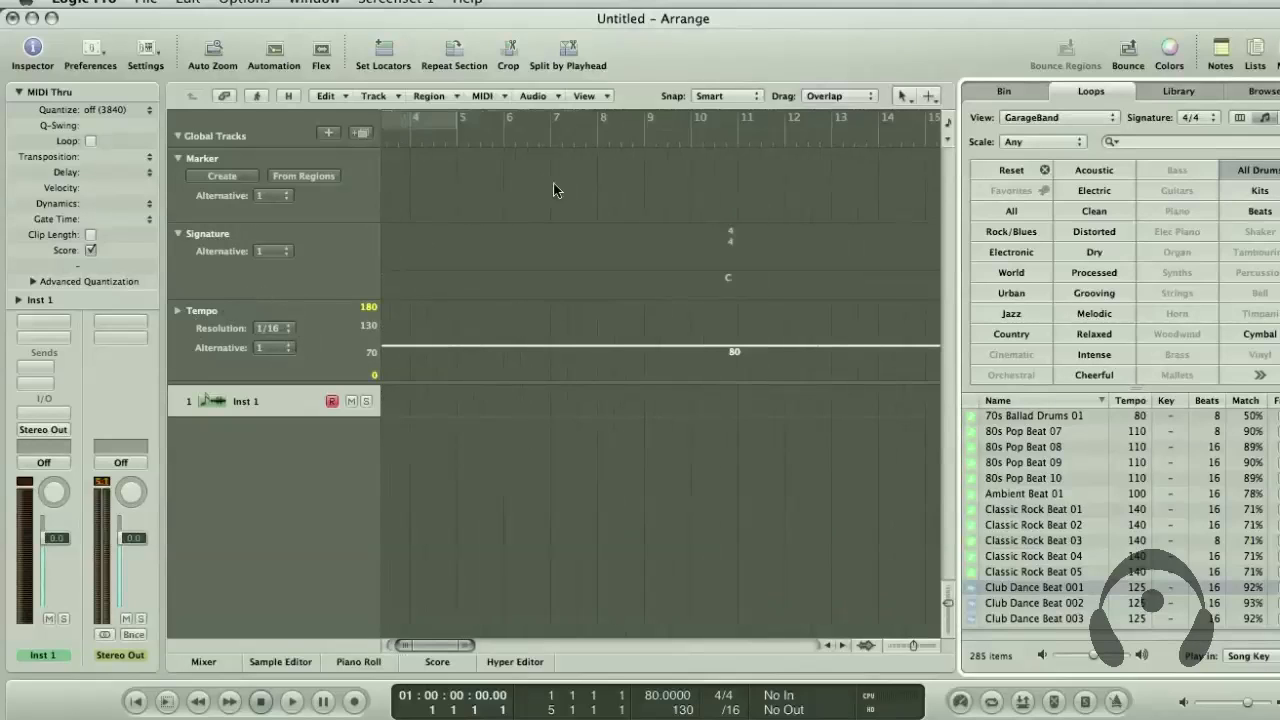
scroll(553, 183, "left", 3)
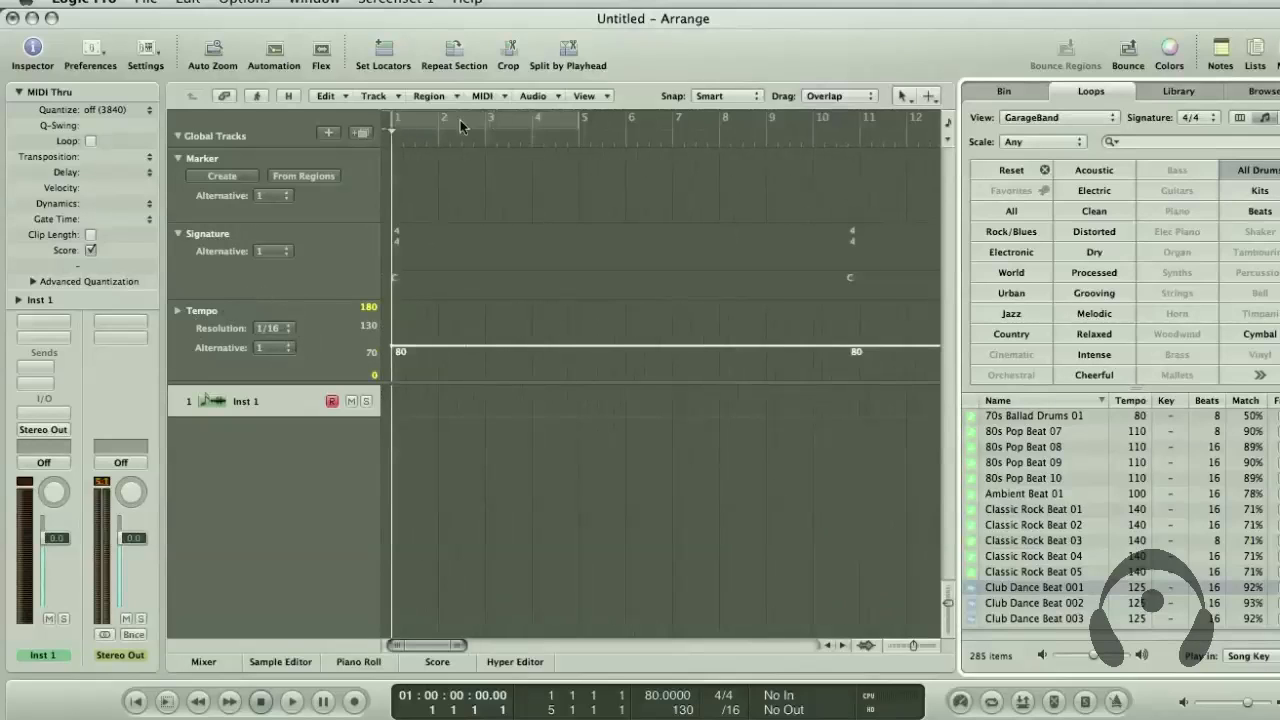
left_click(187, 136)
left_click(187, 136)
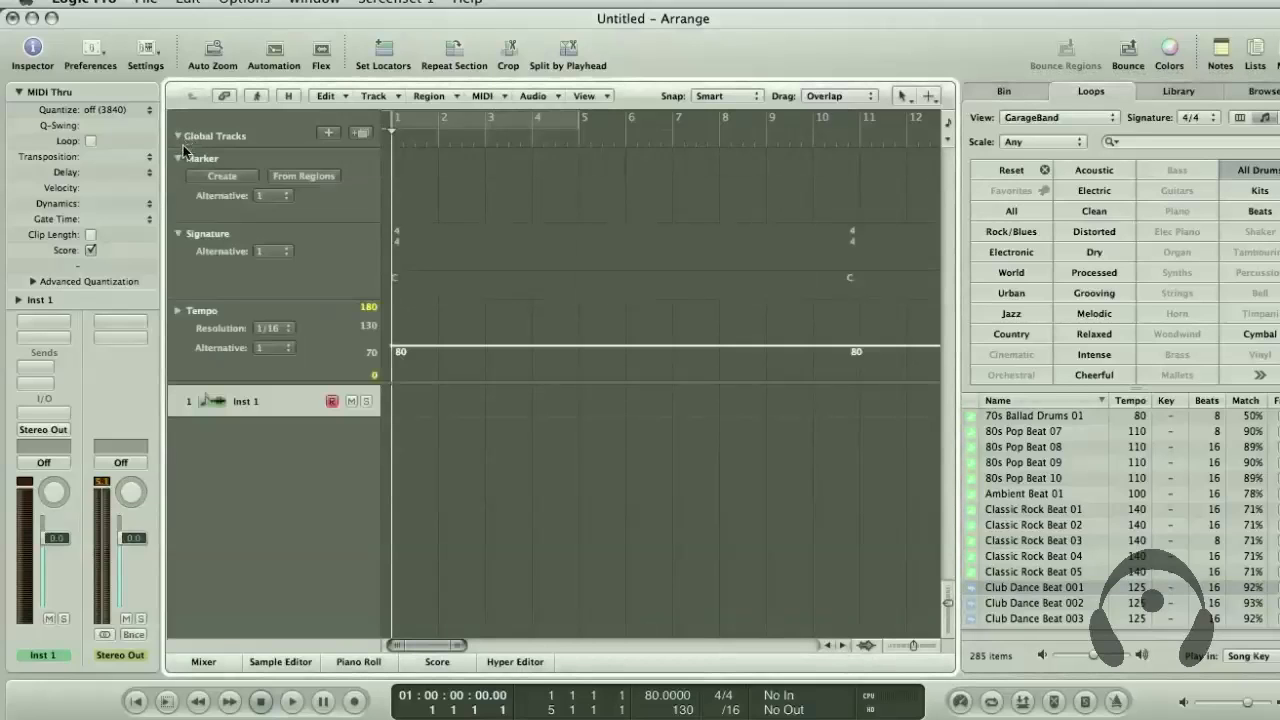
Hide the Marker and Signature global tracks and enlarge the remaining Tempo track
right_click(225, 137)
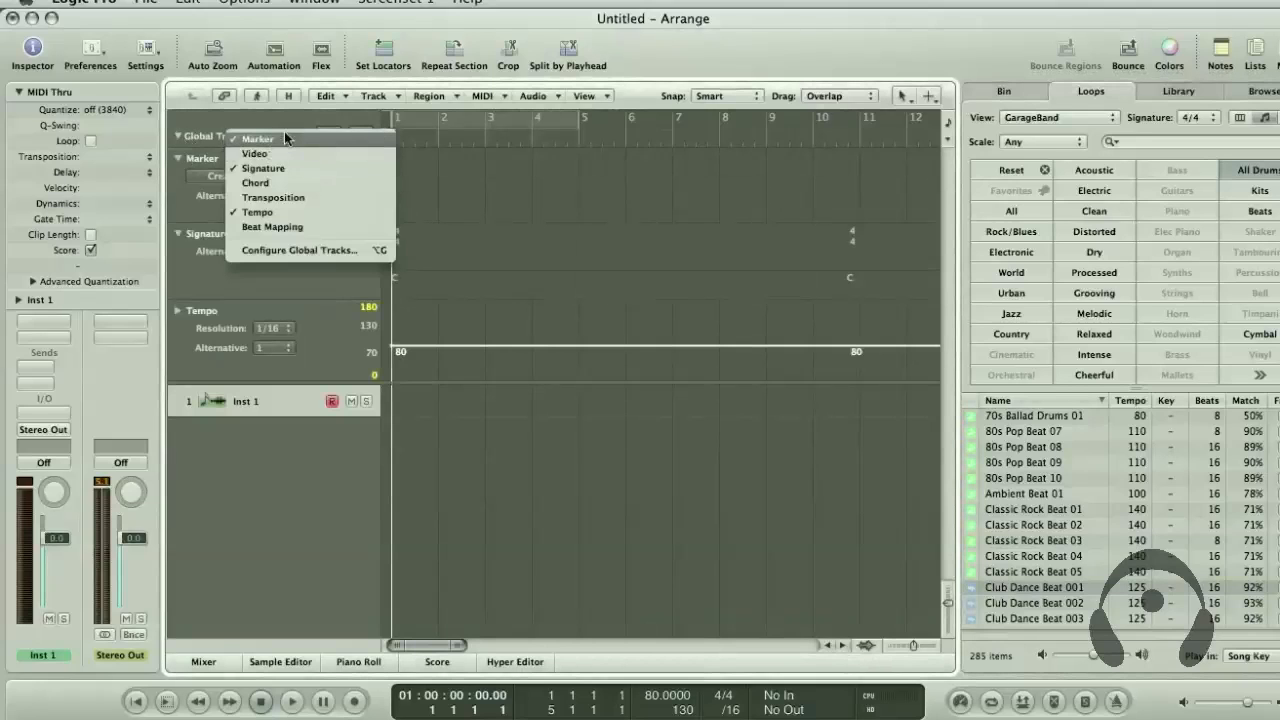
left_click(282, 137)
right_click(230, 133)
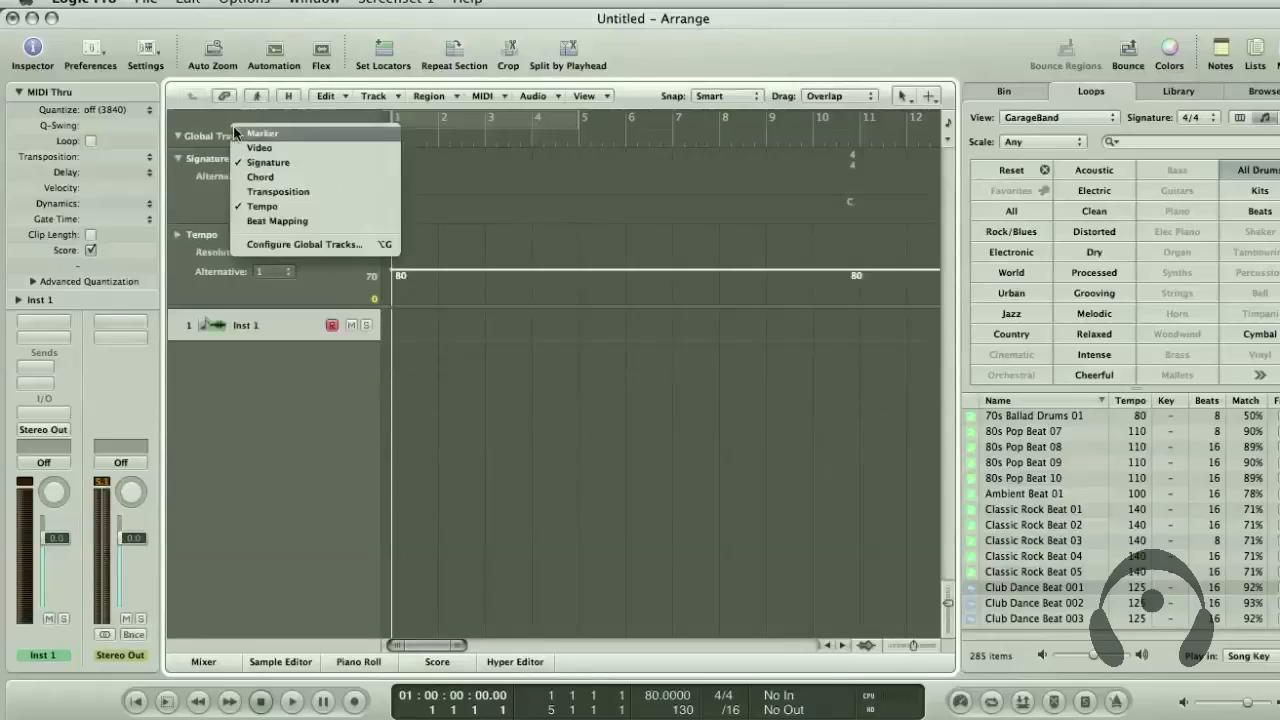
left_click(305, 164)
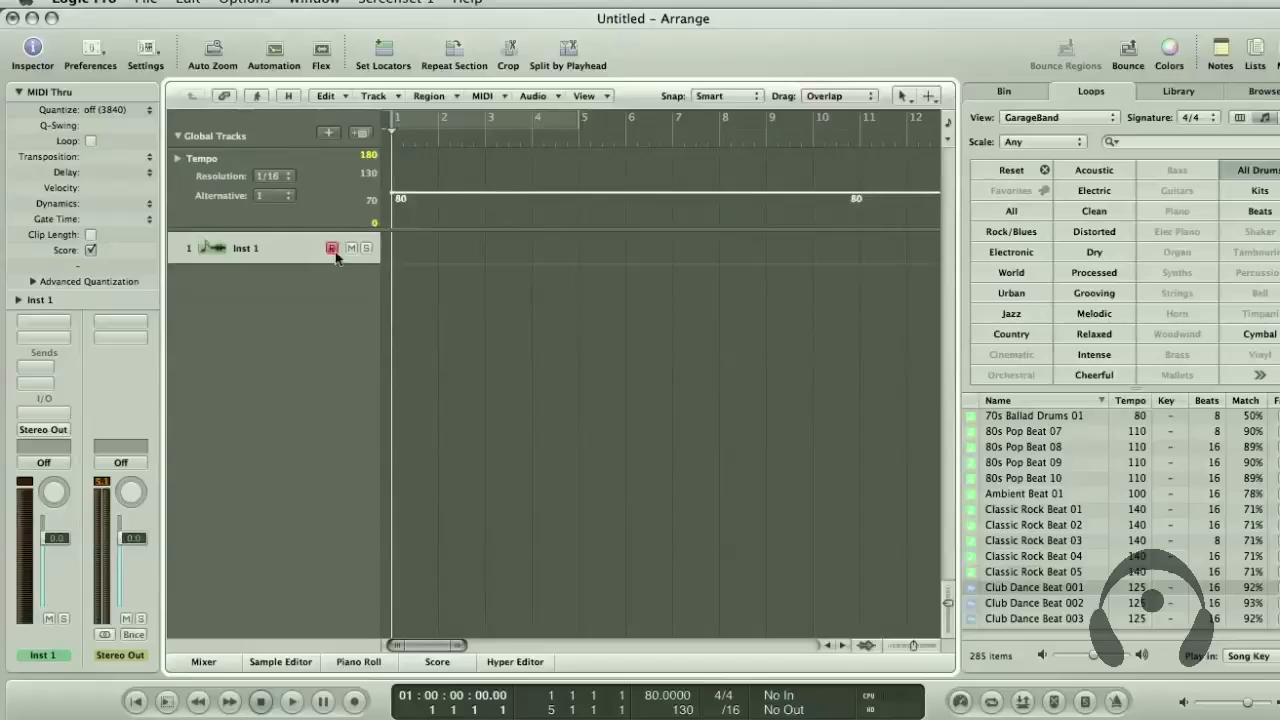
left_click_drag(337, 231, 338, 310)
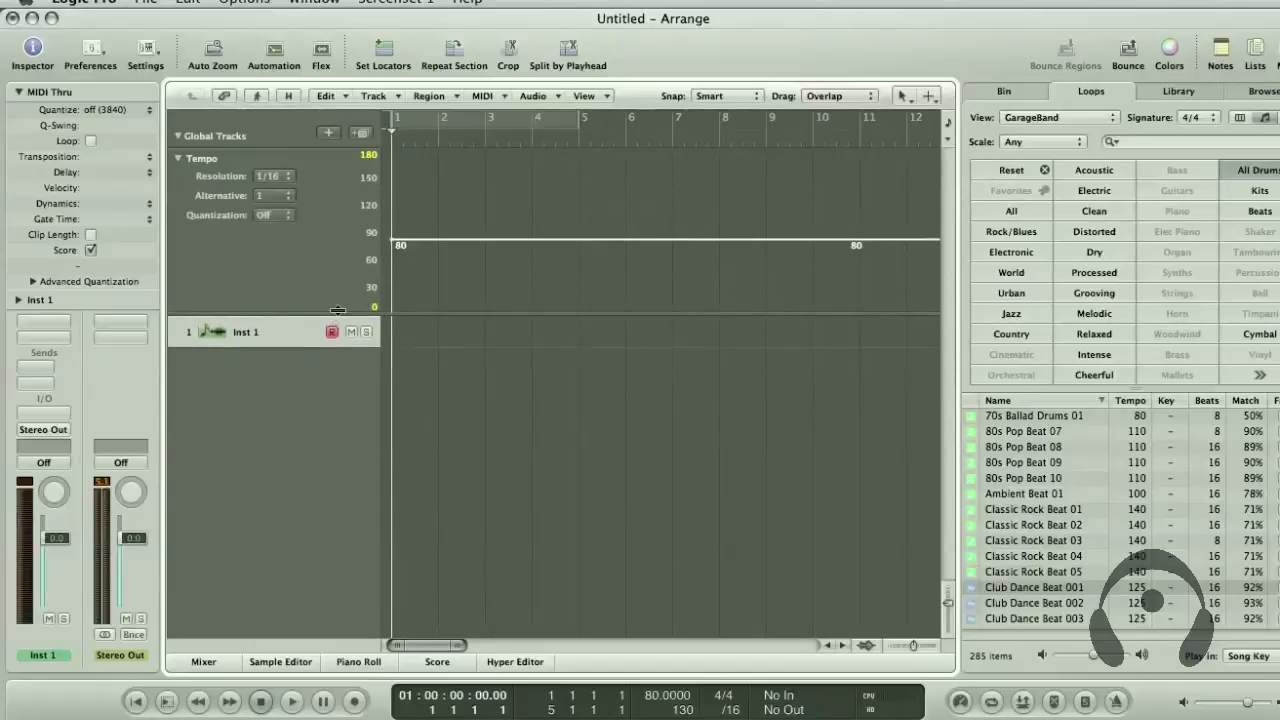
Add a tempo change at bar 3 in the Tempo track and raise it to 105
double_click(491, 242)
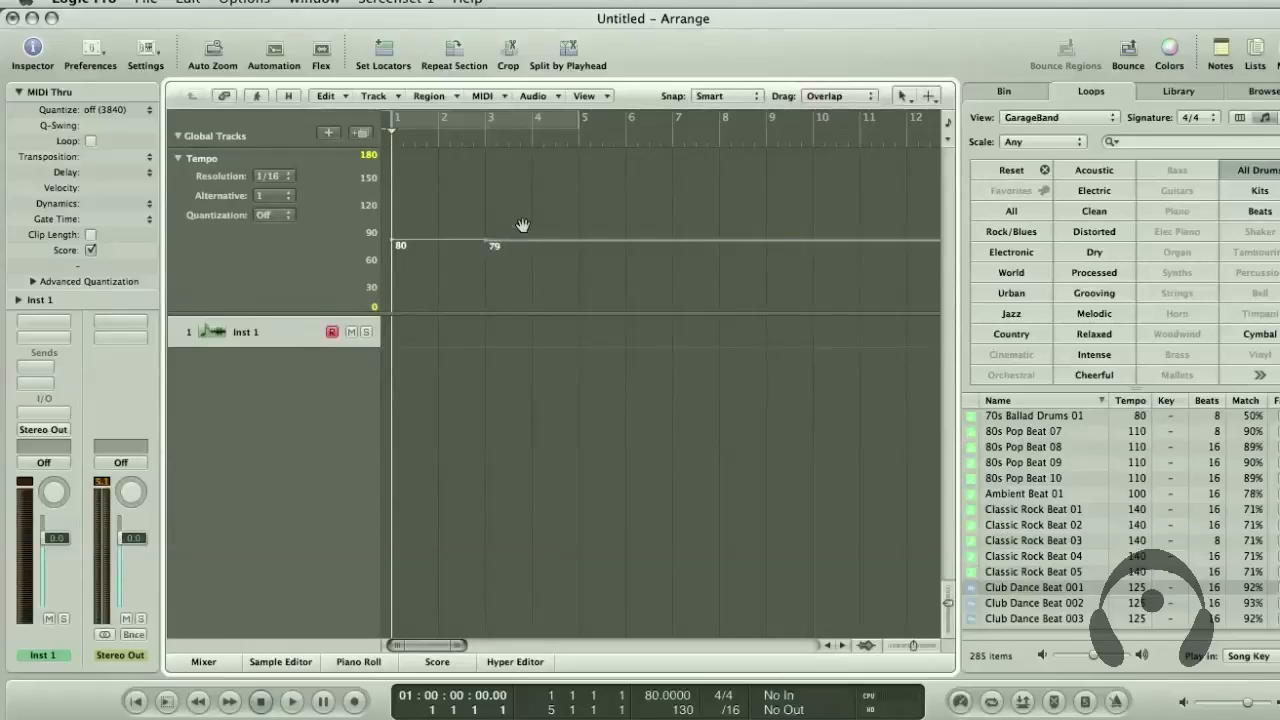
left_click_drag(522, 224, 522, 219)
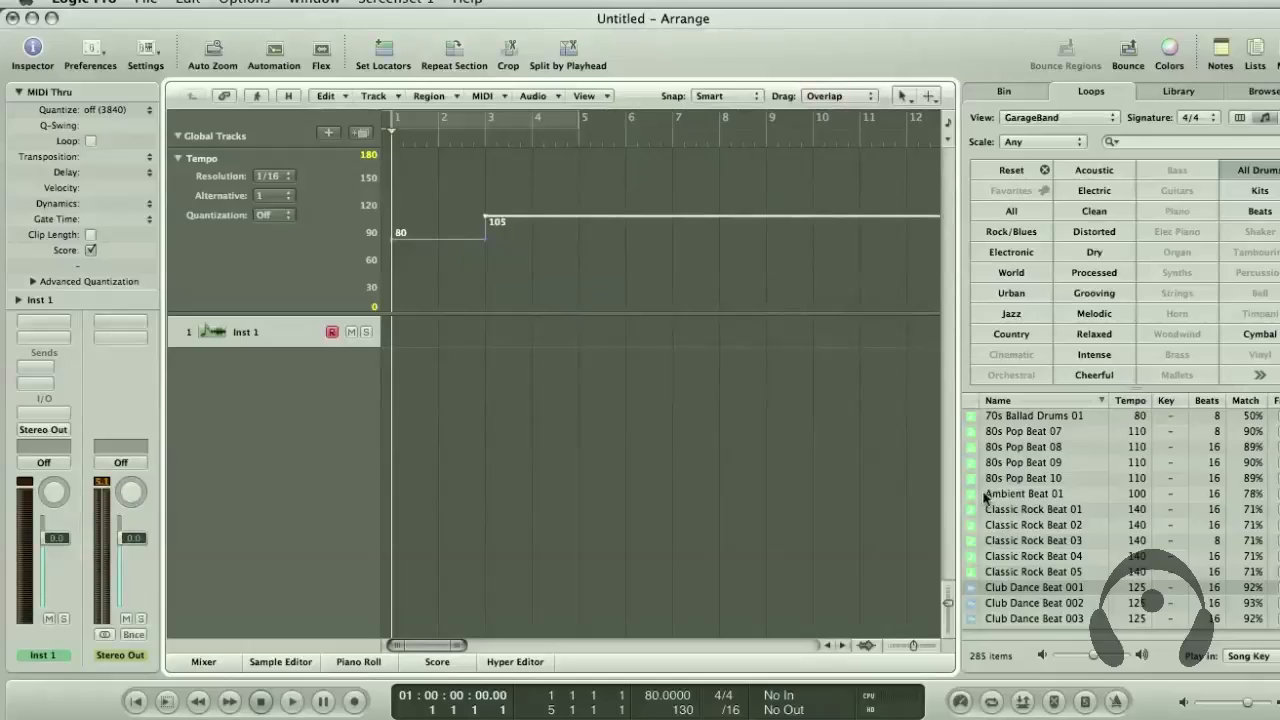
Place the Club Dance Beat 001 loop at bar 1 on a new track without importing its tempo information
left_click_drag(1031, 590, 393, 362)
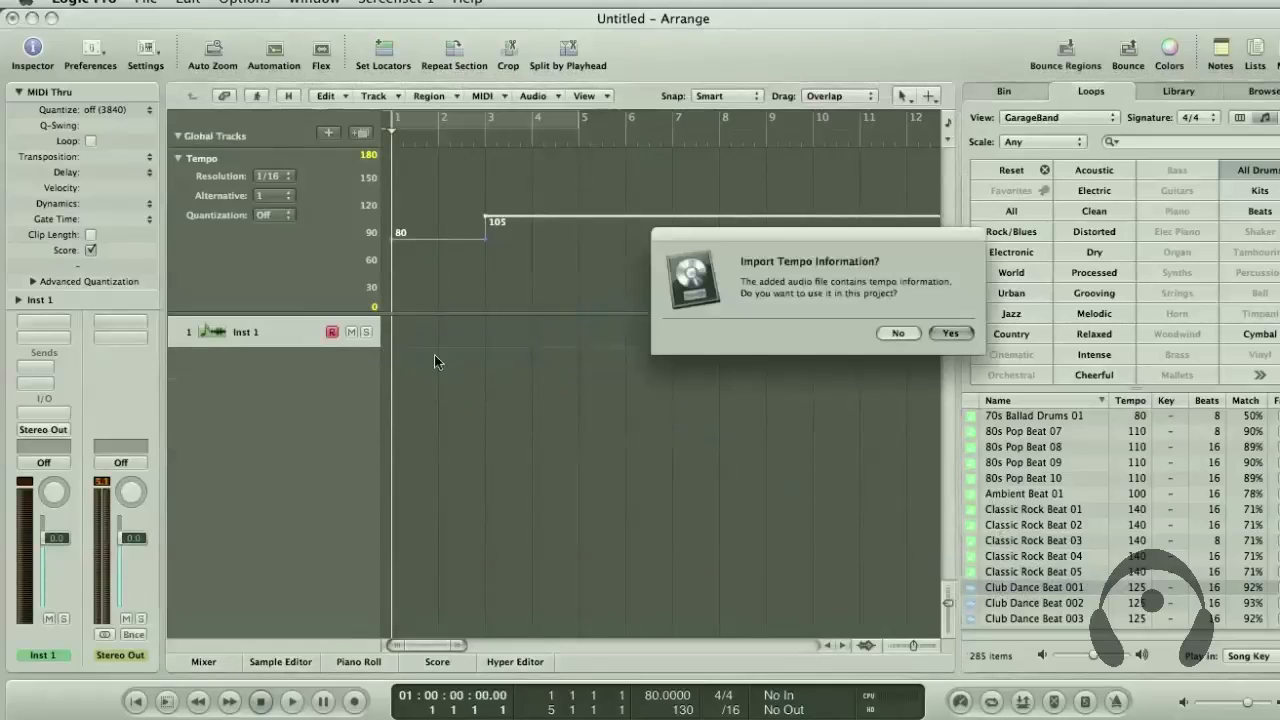
left_click(897, 333)
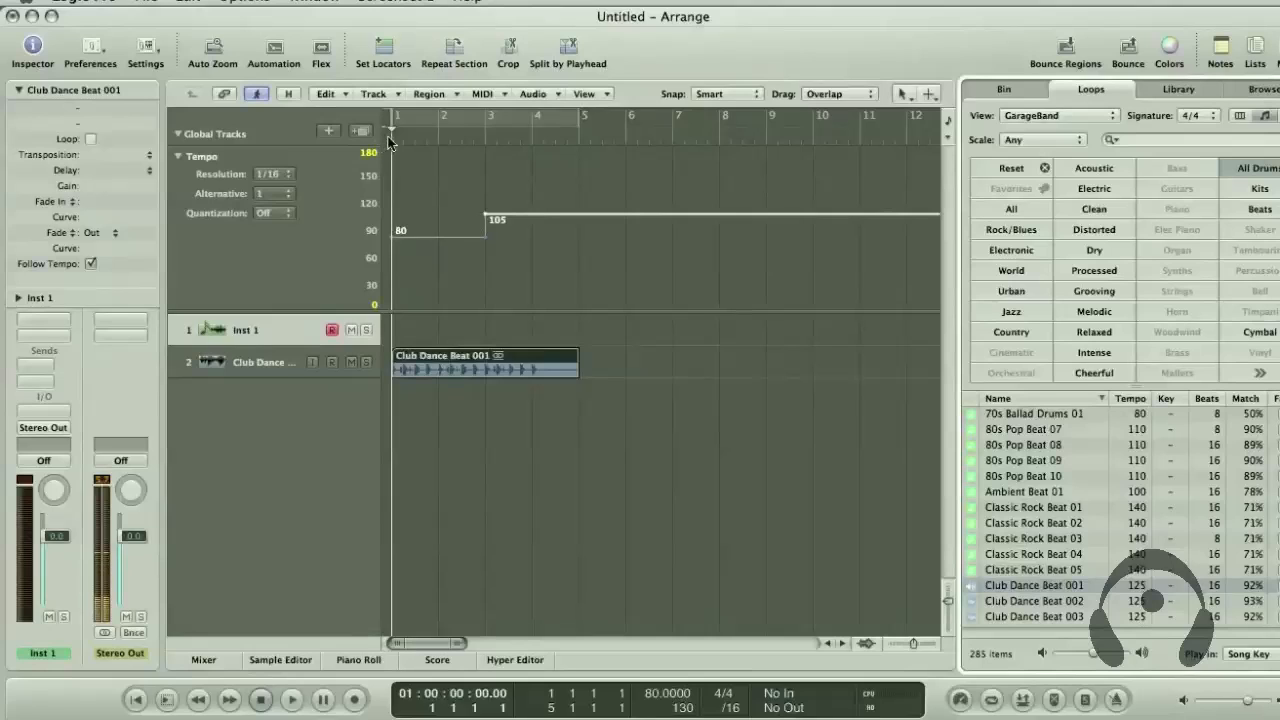
left_click(471, 509)
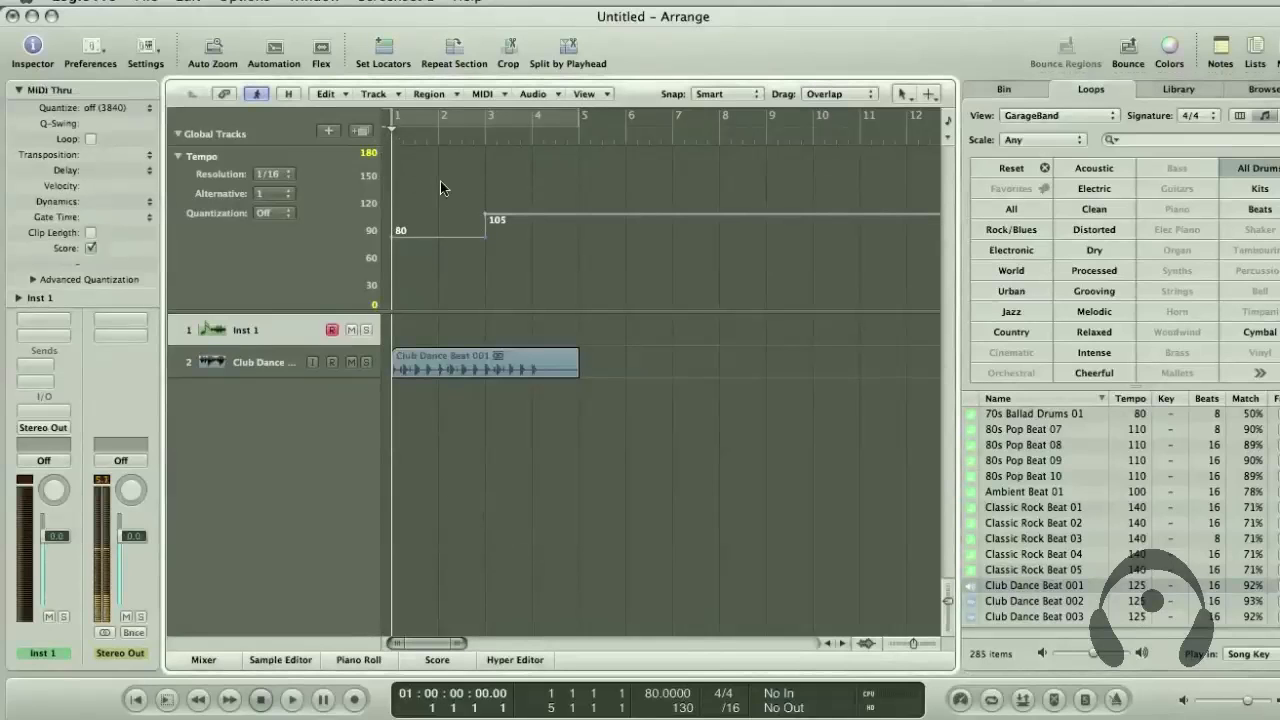
Play the loop from bar 1 through the tempo change at bar 3, enlarging the tracks to show the waveform
key("space")
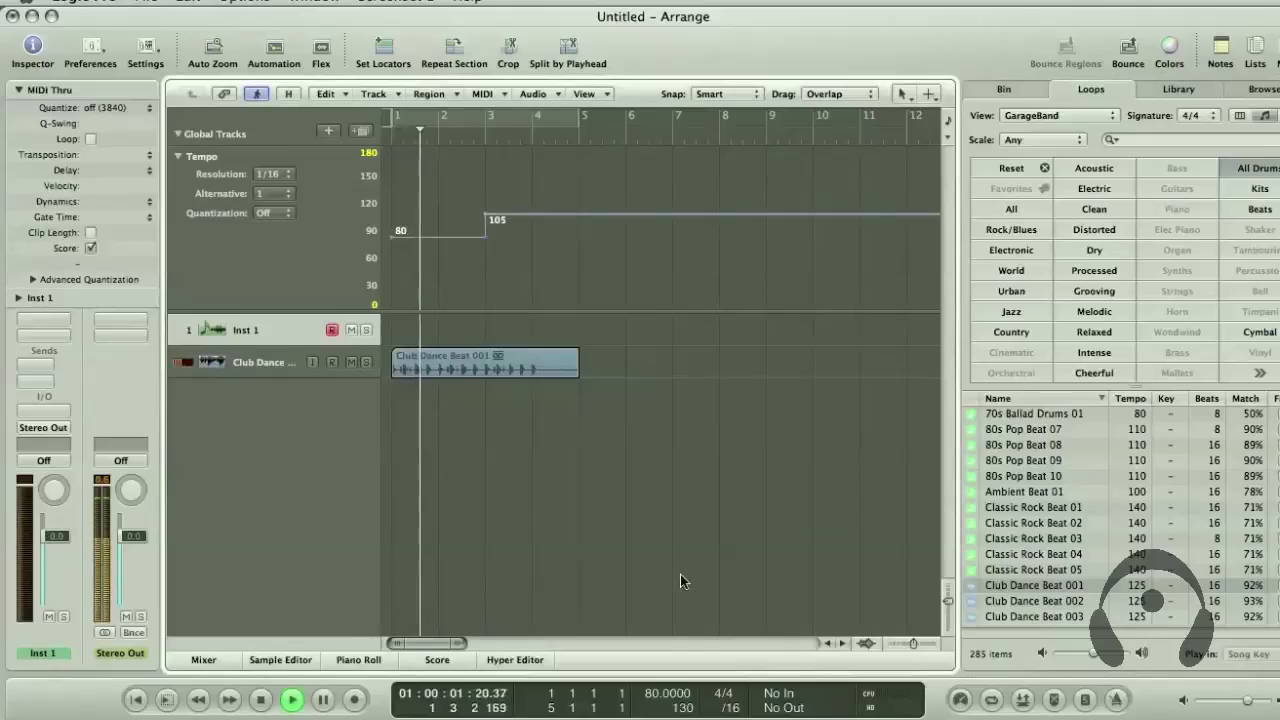
left_click_drag(948, 602, 948, 620)
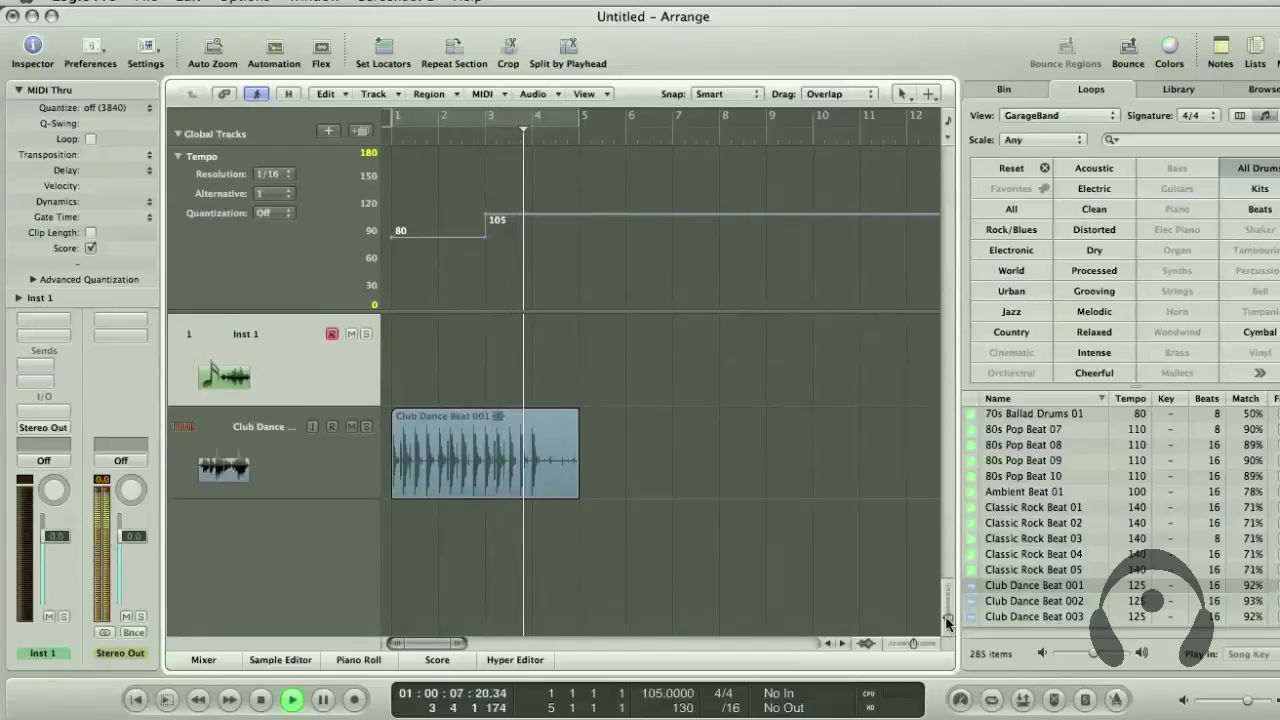
key("space")
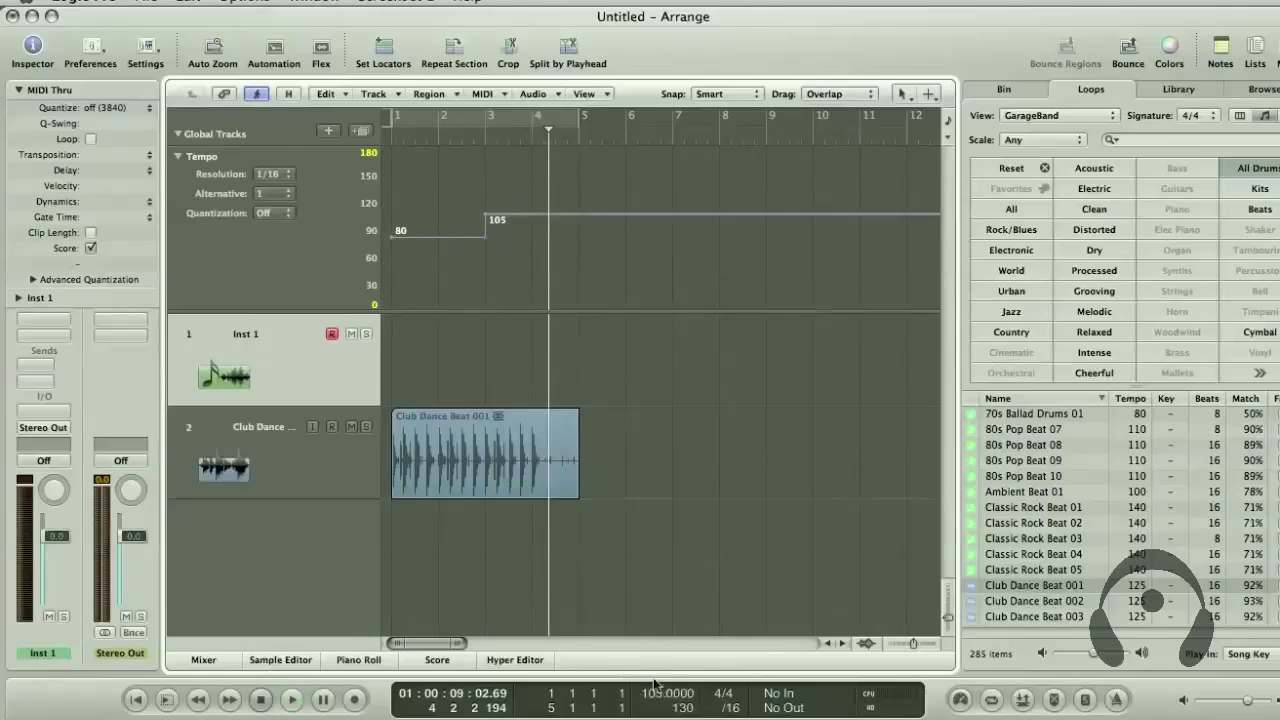
scroll(603, 466, "right", 10)
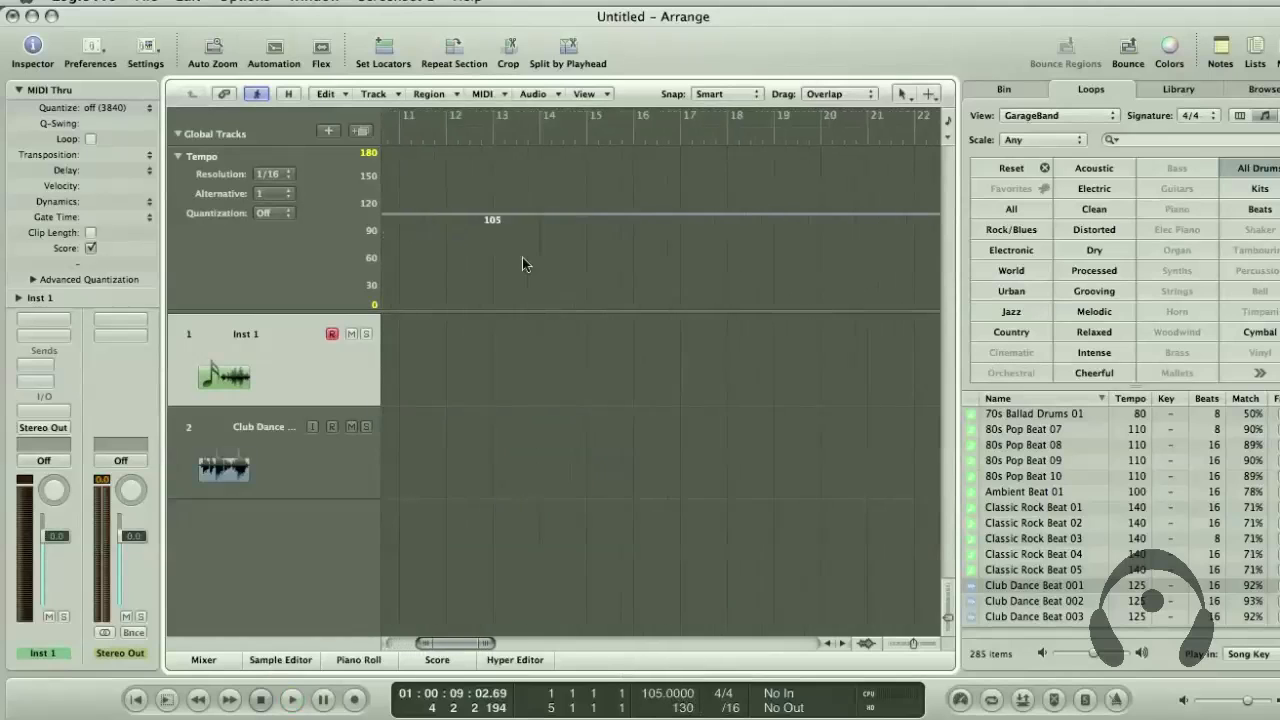
scroll(522, 257, "left", 10)
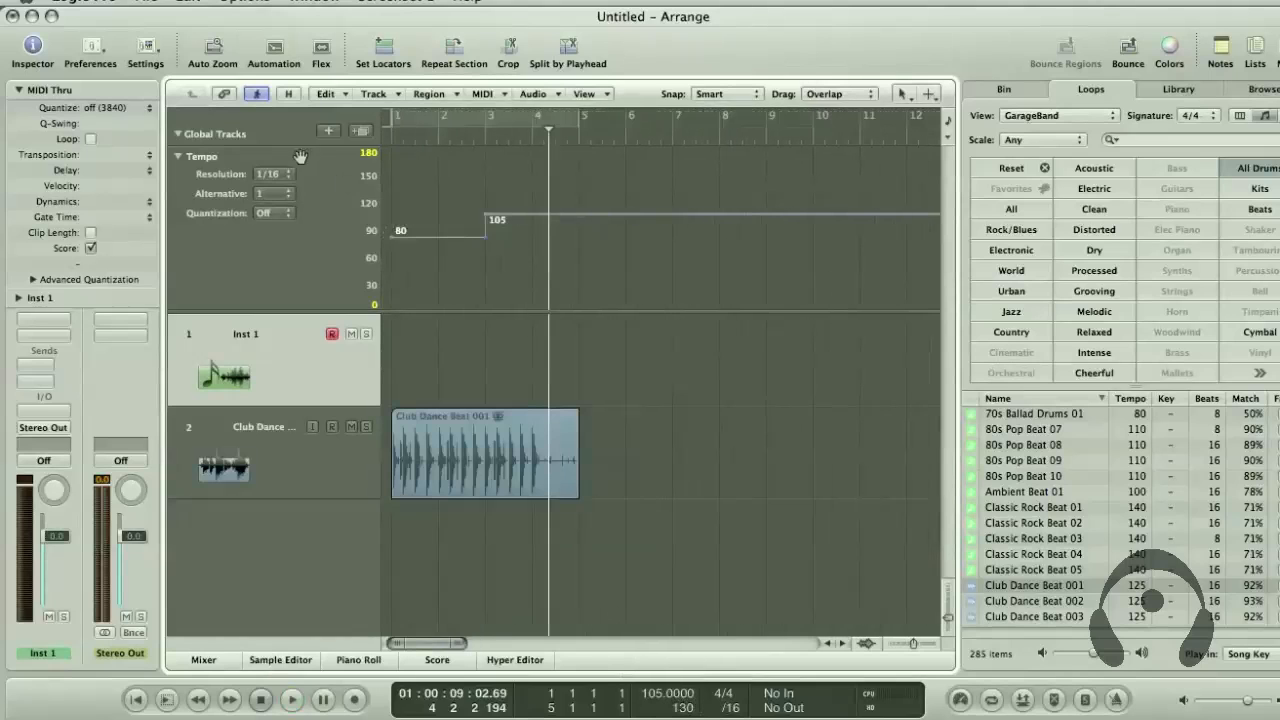
Add a tempo change of about 61 at bar 2 and move the 105 tempo change to bar 4
left_click(437, 236)
left_click_drag(455, 236, 455, 258)
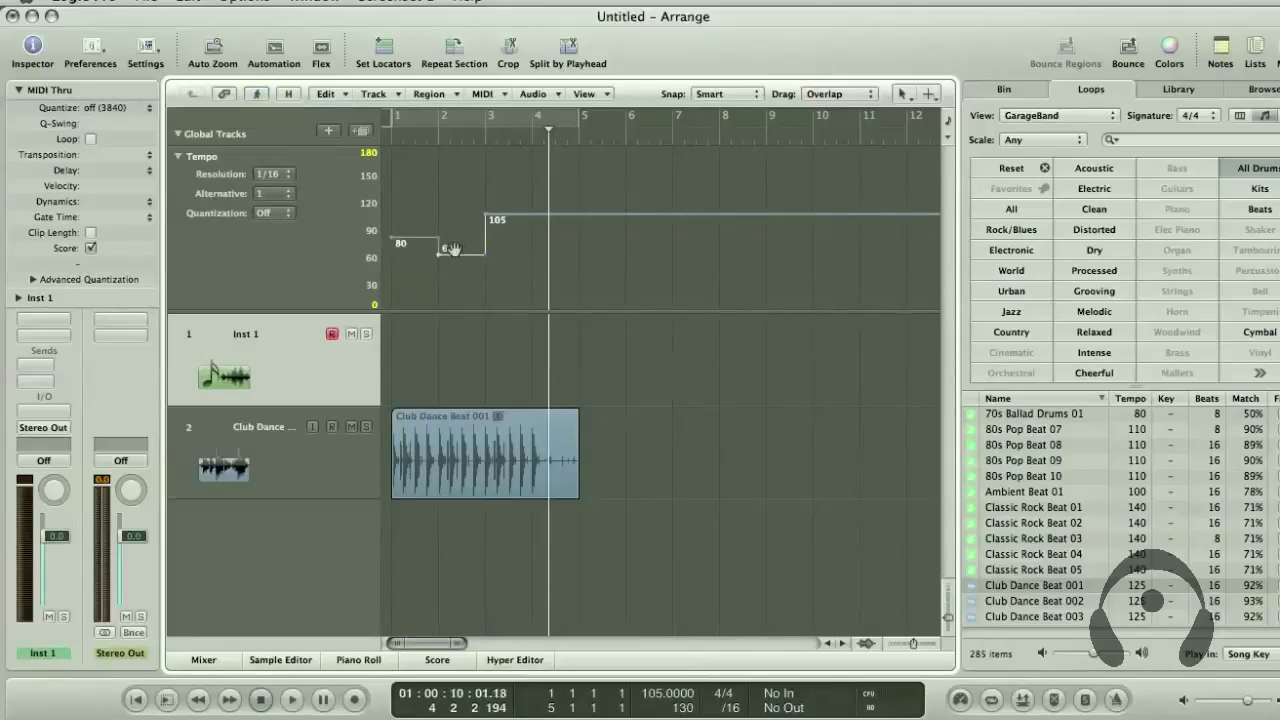
left_click_drag(486, 245, 530, 233)
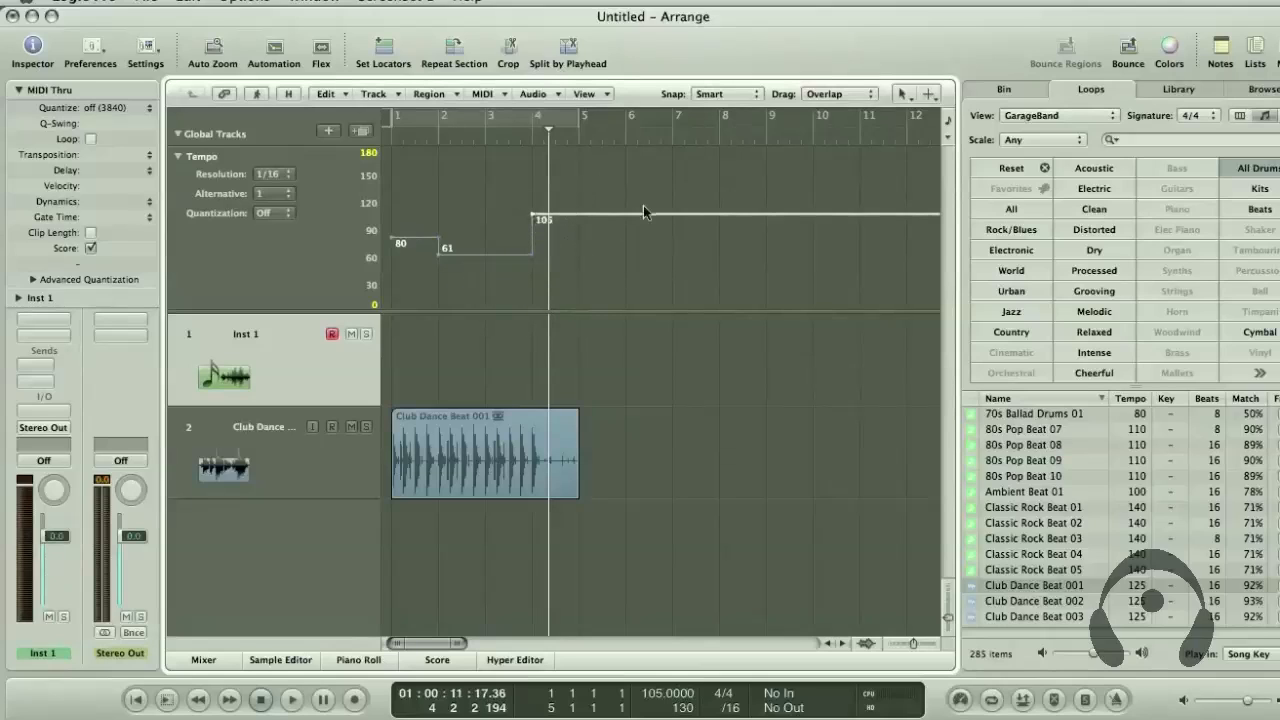
Insert a tempo change of 120 at bar 3 in the Tempo track
double_click(485, 255)
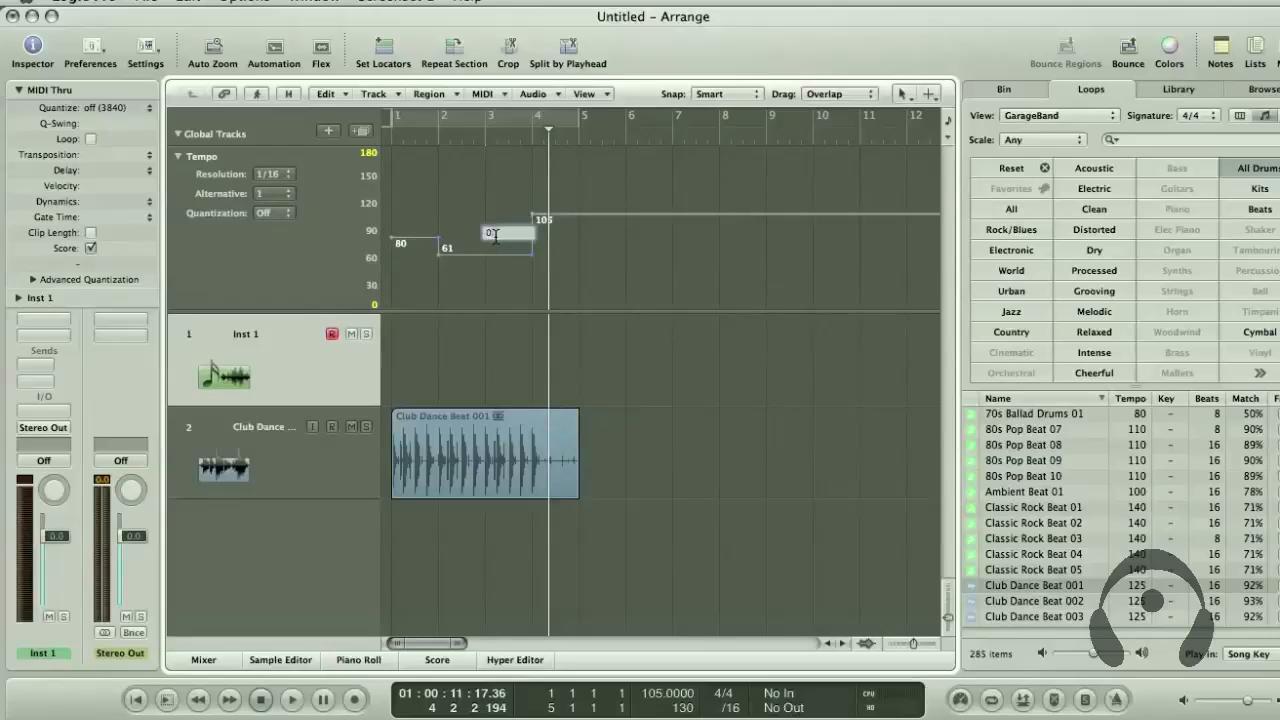
key("Return")
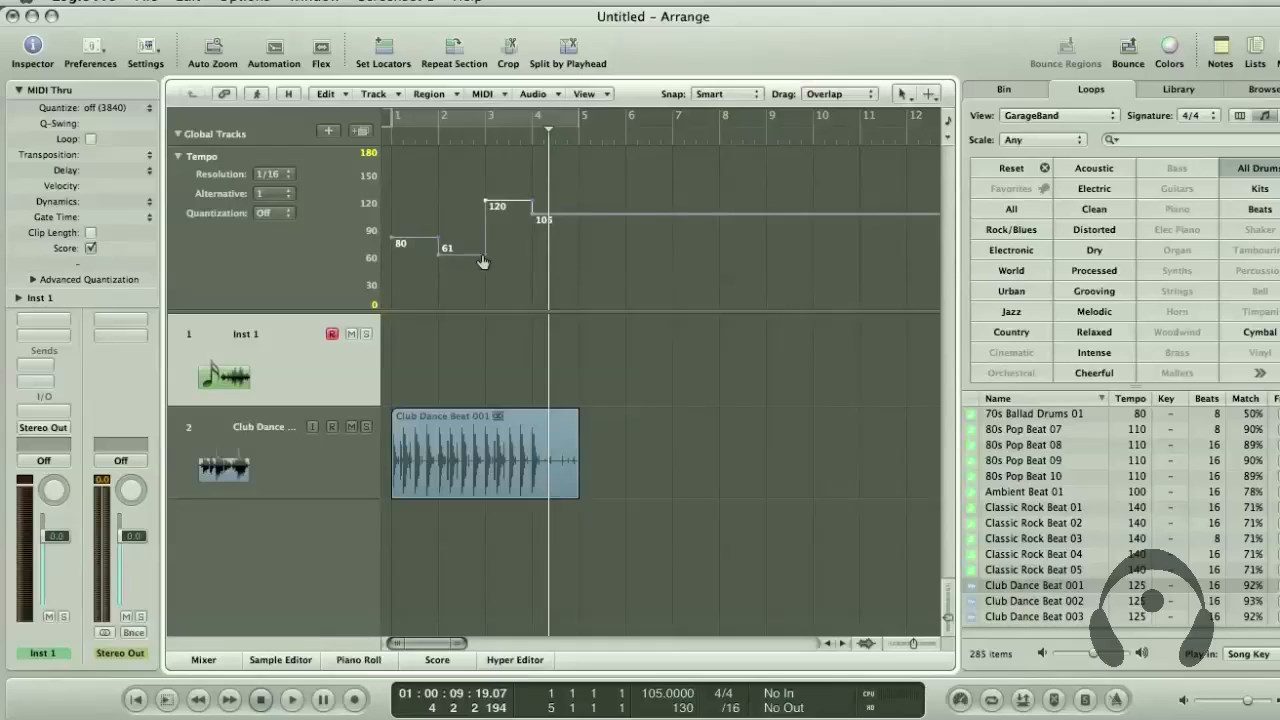
Shape a curved tempo transition from about 55 at bar 2 to about 114 at bar 3, keeping the 1/16 resolution
mouse_move(482, 252)
left_mouse_down()
mouse_move(483, 236)
mouse_move(480, 260)
mouse_move(473, 241)
mouse_move(464, 252)
mouse_move(479, 259)
left_mouse_up()
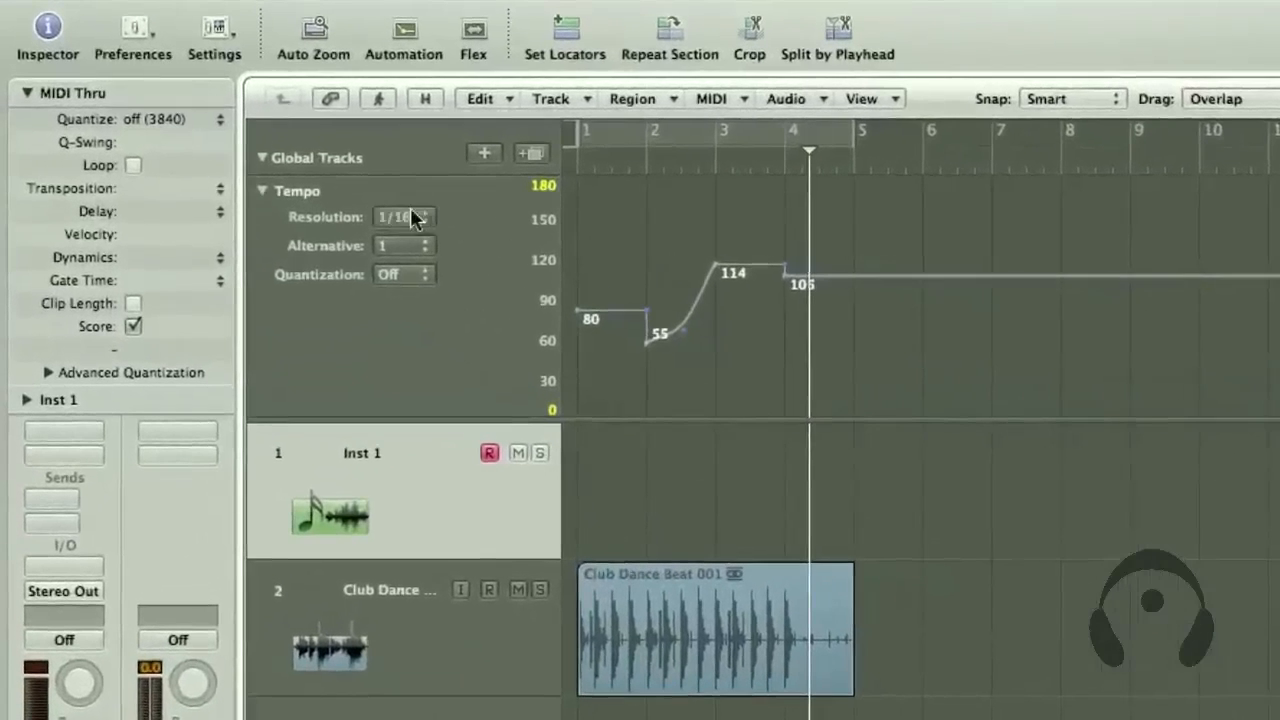
left_click(416, 218)
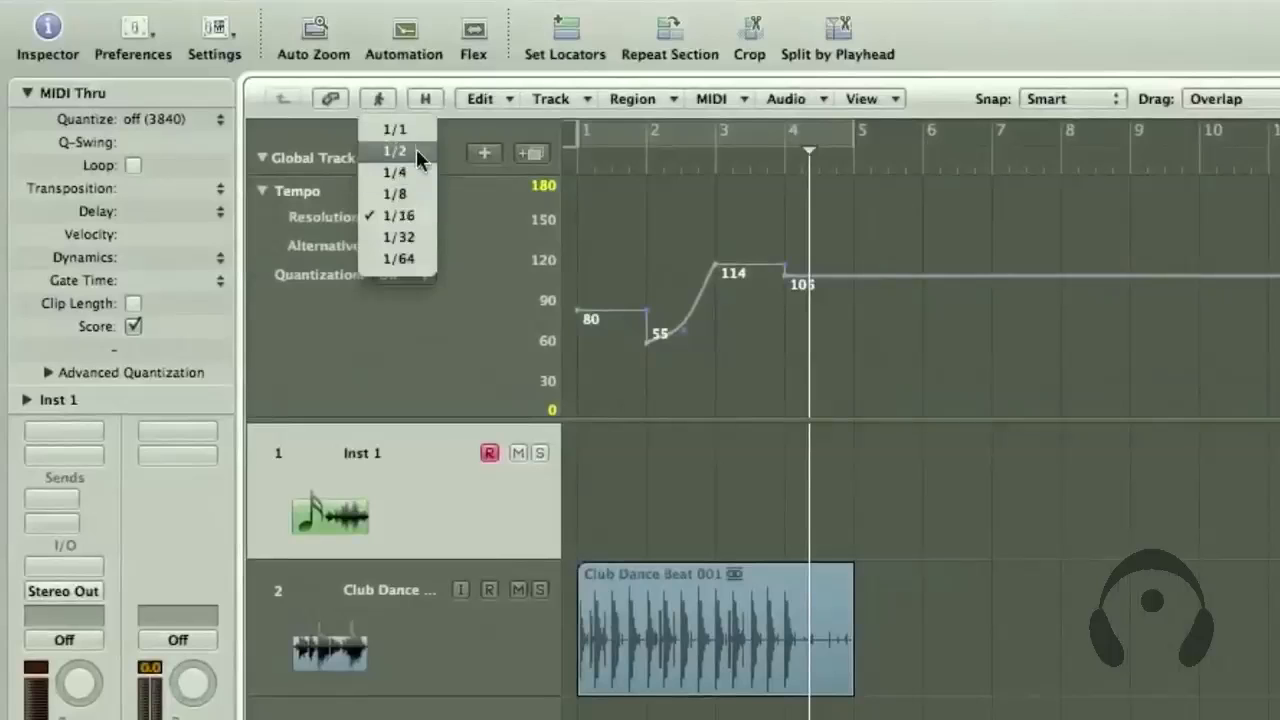
left_click(416, 217)
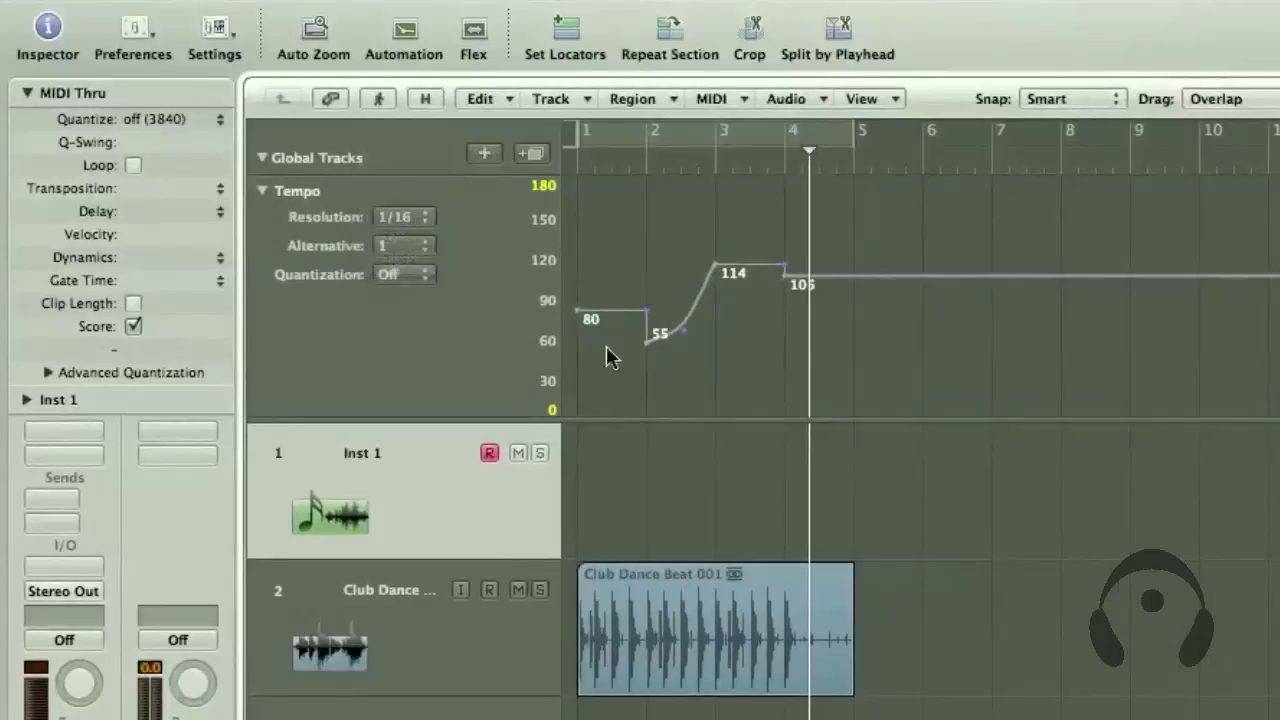
left_click_drag(688, 323, 686, 305)
Play the arrangement from bar 1 to bar 5 to hear the curved tempo transition
left_click(590, 165)
left_click(577, 165)
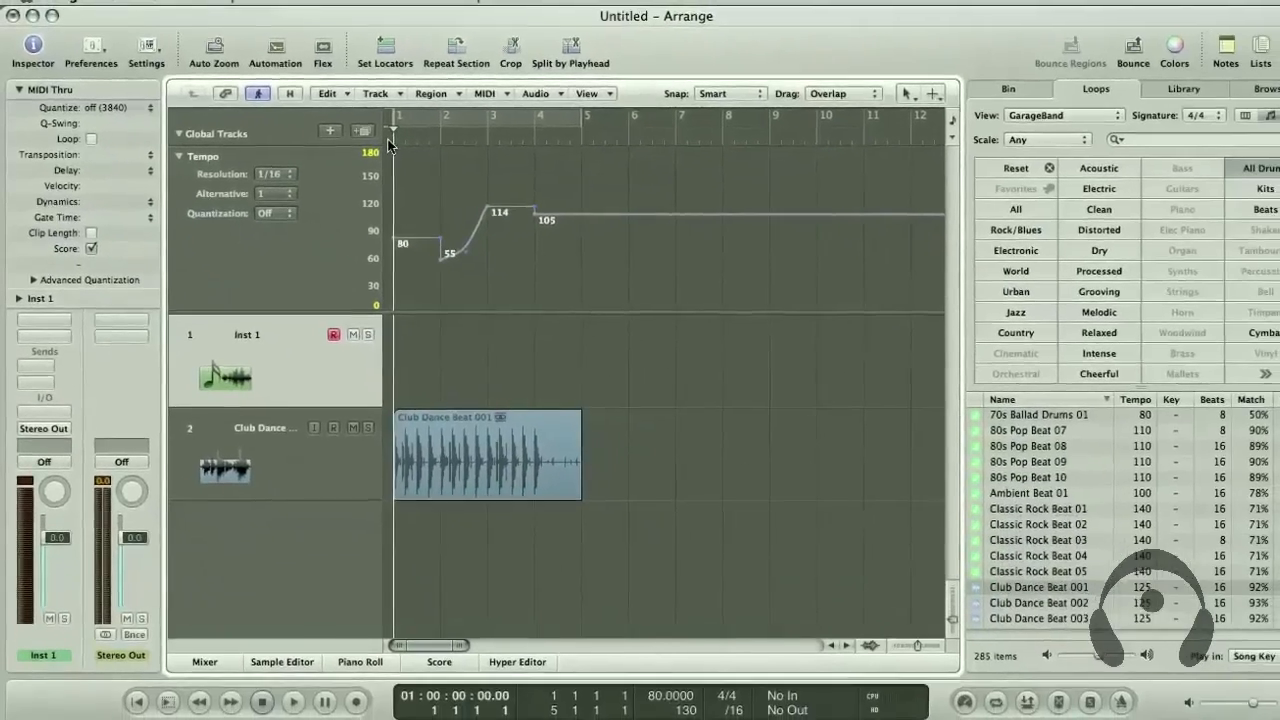
key("space")
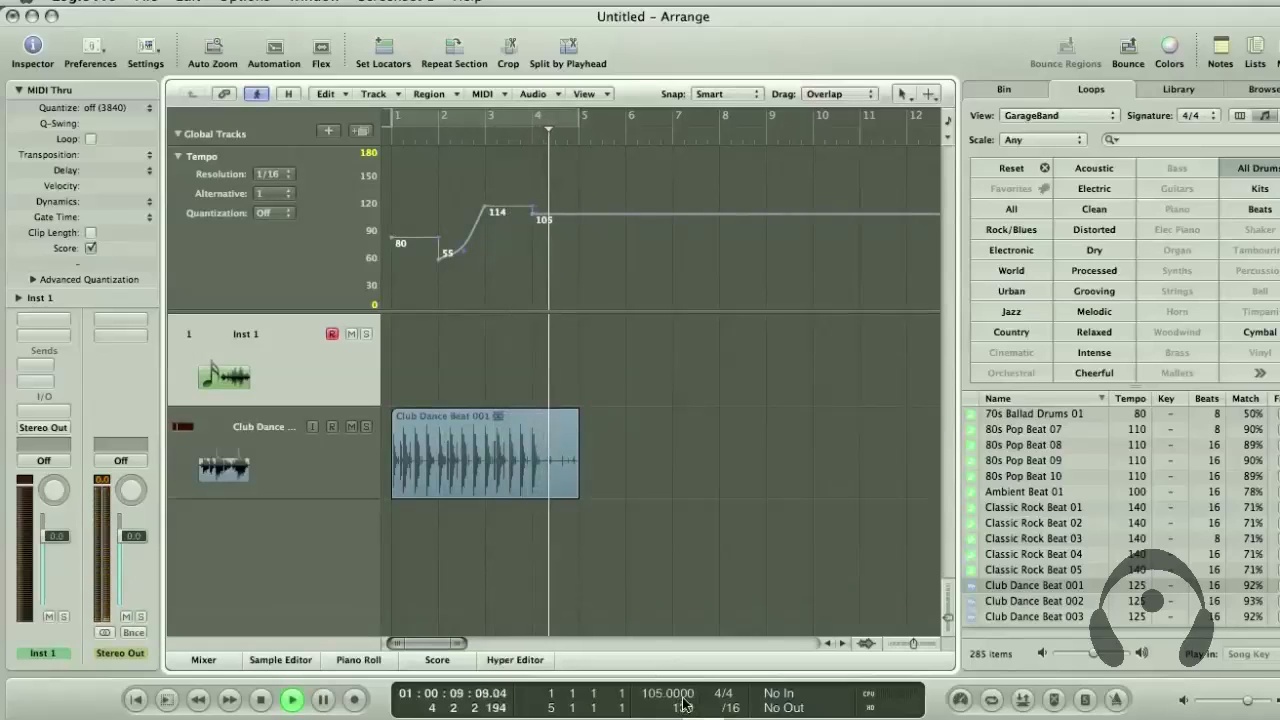
key("space")
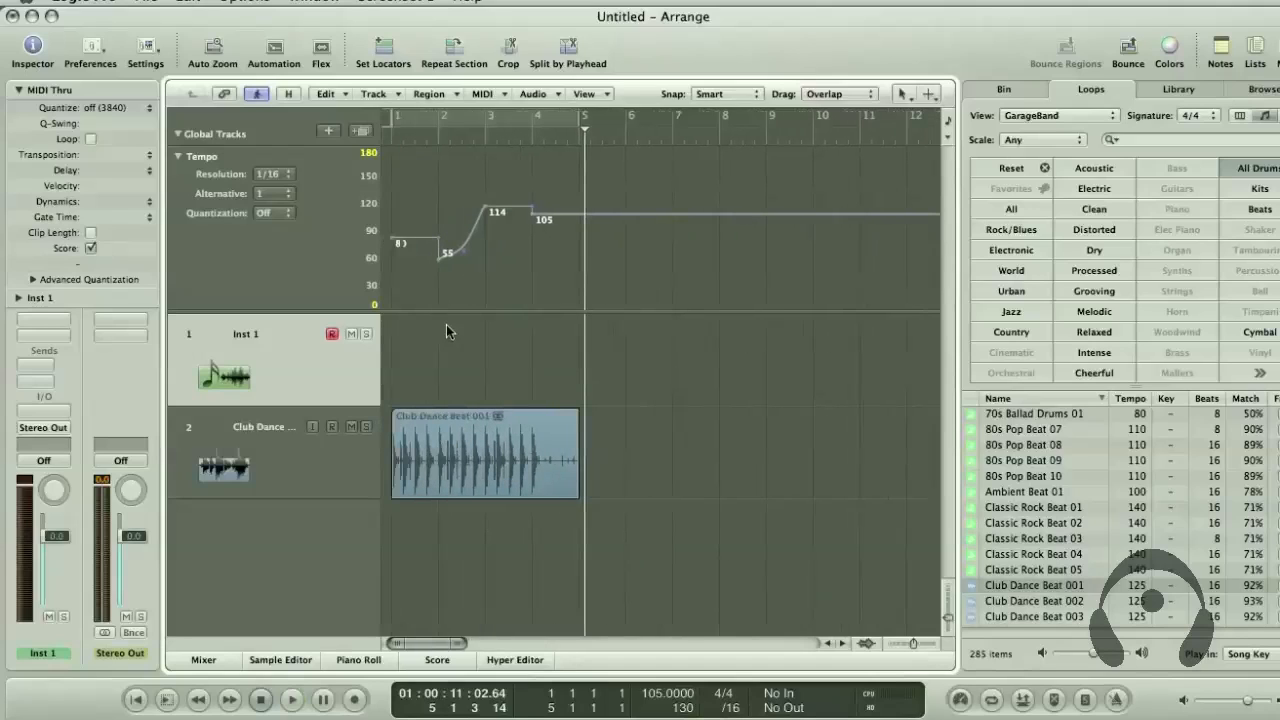
Raise the tempo at bar 1 to about 95 and select all the tempo points
mouse_move(415, 240)
left_mouse_down()
mouse_move(415, 207)
mouse_move(415, 227)
left_mouse_up()
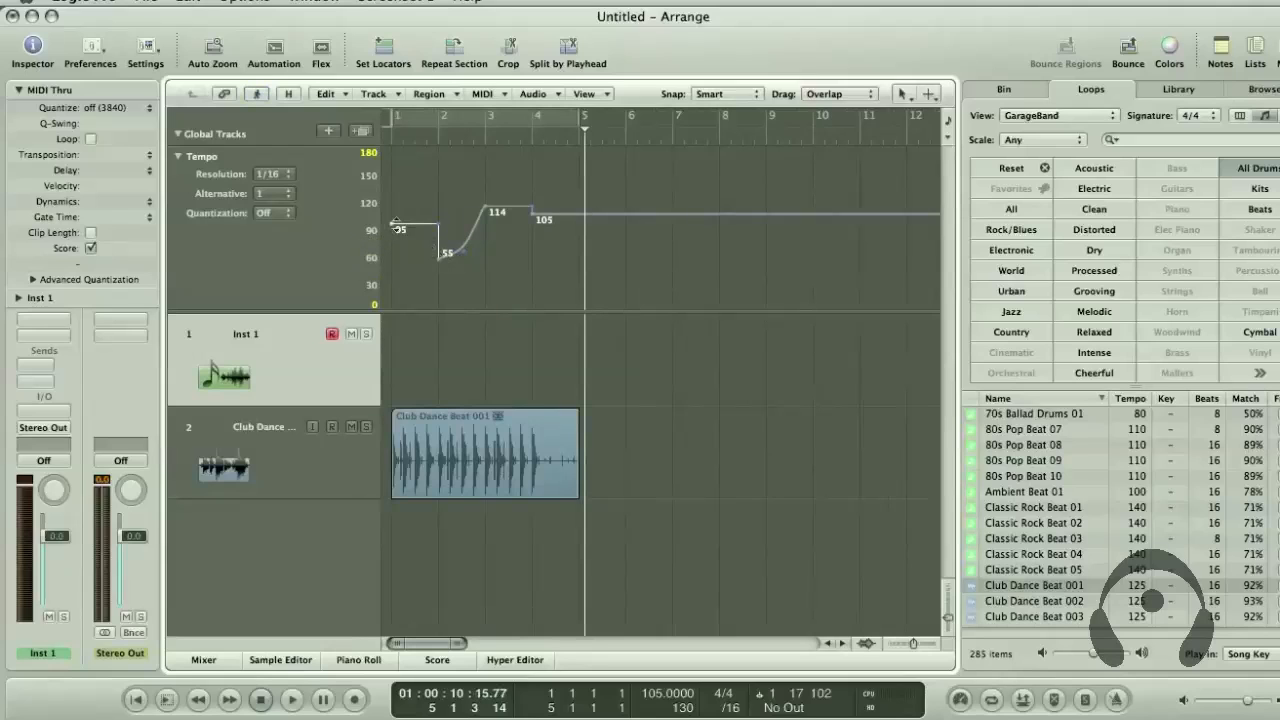
scroll(584, 169, "right", 5)
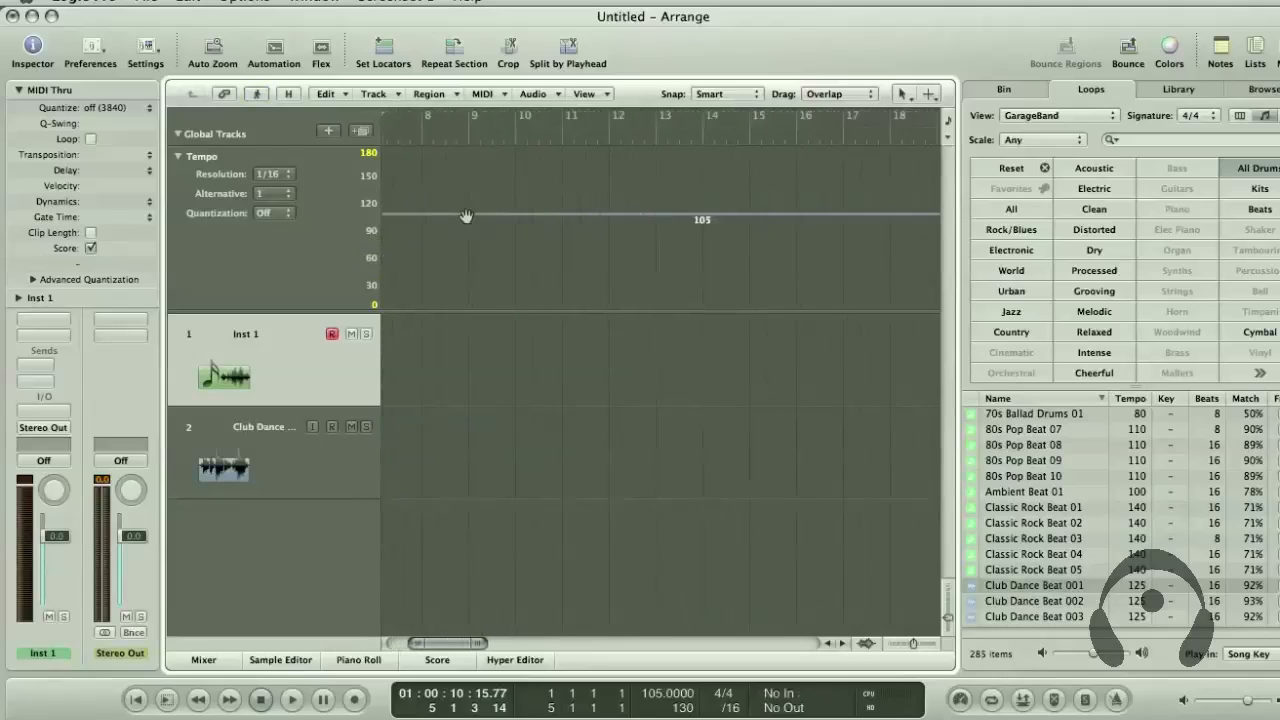
scroll(468, 216, "left", 5)
left_click_drag(620, 173, 387, 231)
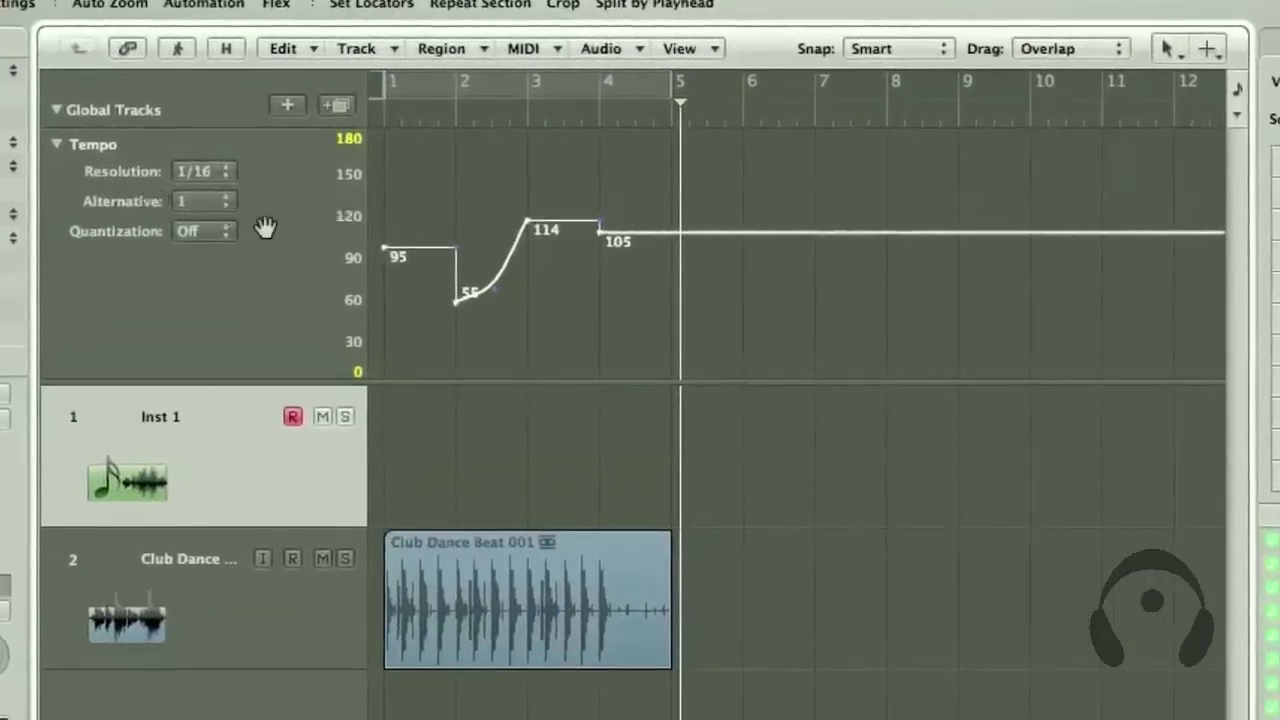
Switch the Tempo track to alternative 2 and add a tempo change of about 78 shortly before bar 2
left_click(215, 201)
left_click(183, 226)
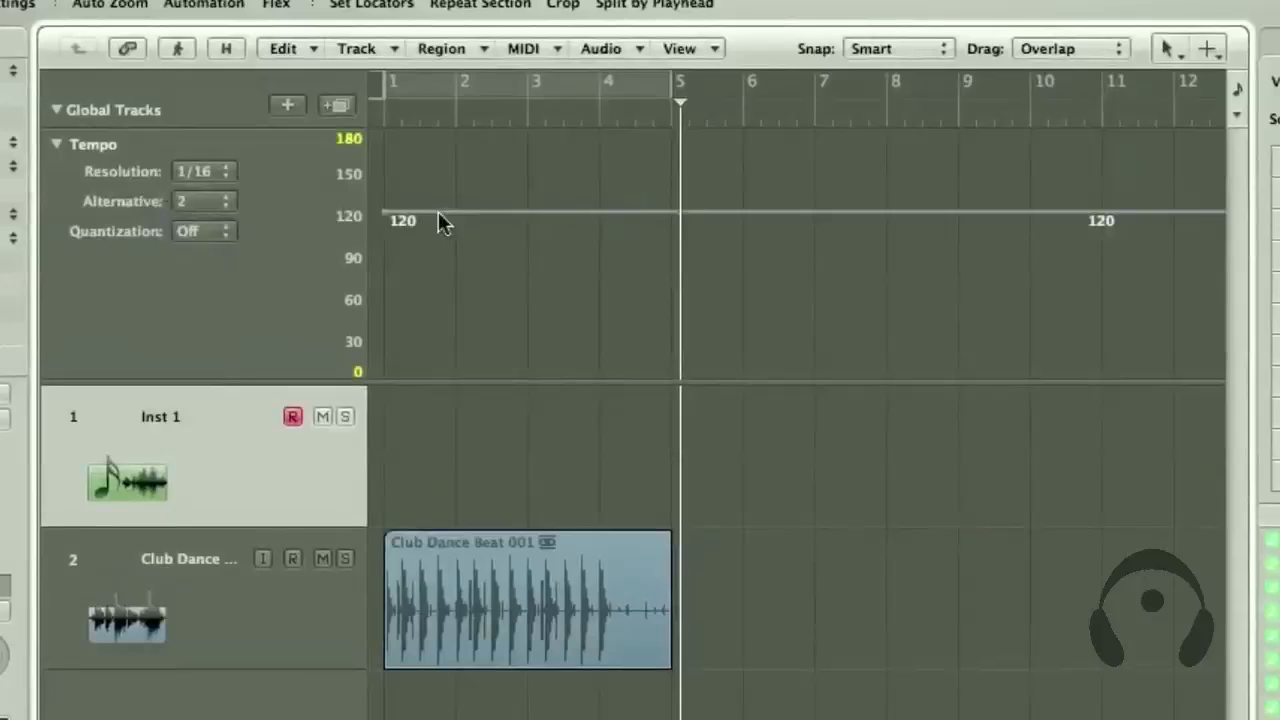
left_click(436, 212)
left_click_drag(501, 213, 500, 280)
Compare tempo alternatives 1 and 2 by switching between them, ending on alternative 2
left_click(222, 200)
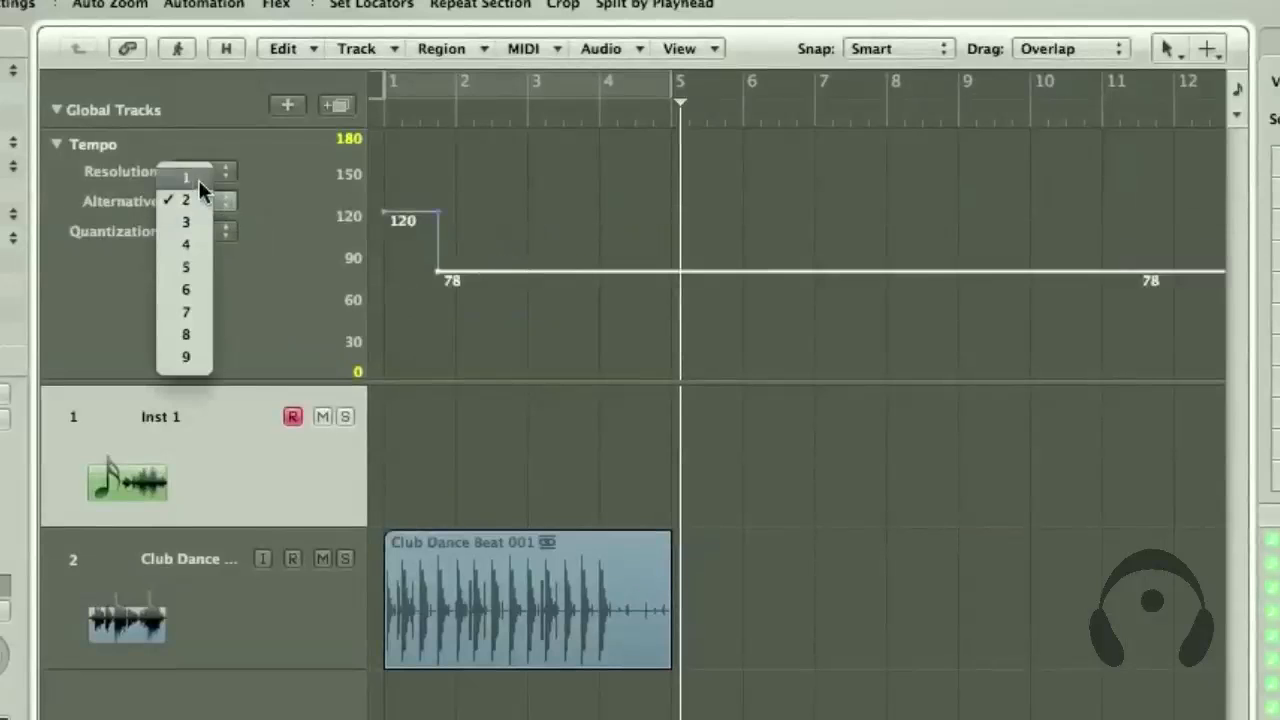
left_click(199, 178)
left_click(203, 199)
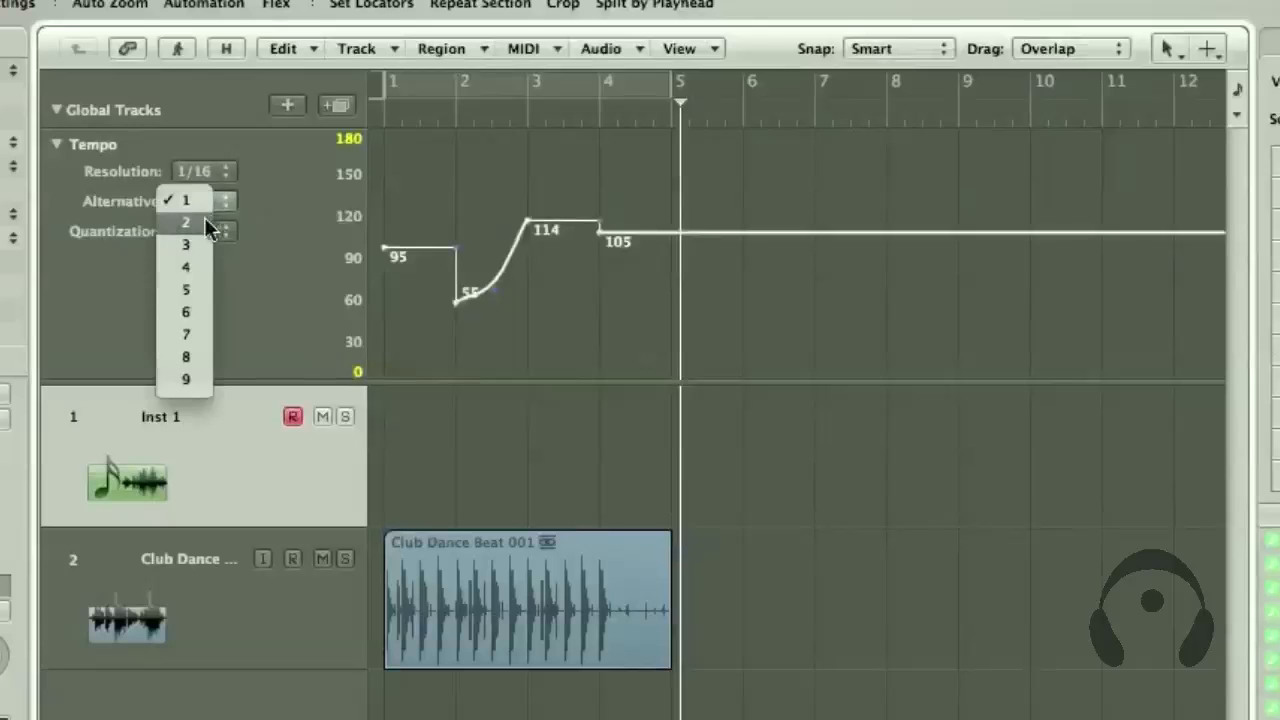
left_click(208, 219)
left_click(210, 203)
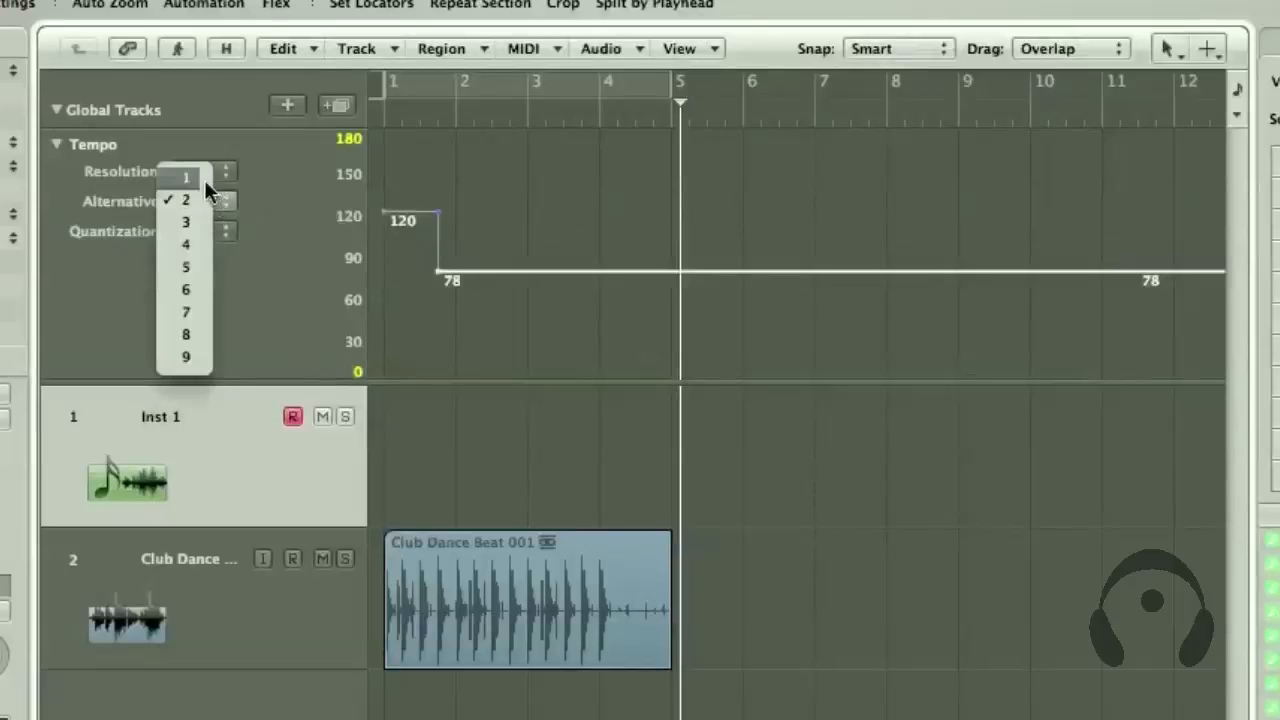
left_click(203, 179)
left_click(192, 199)
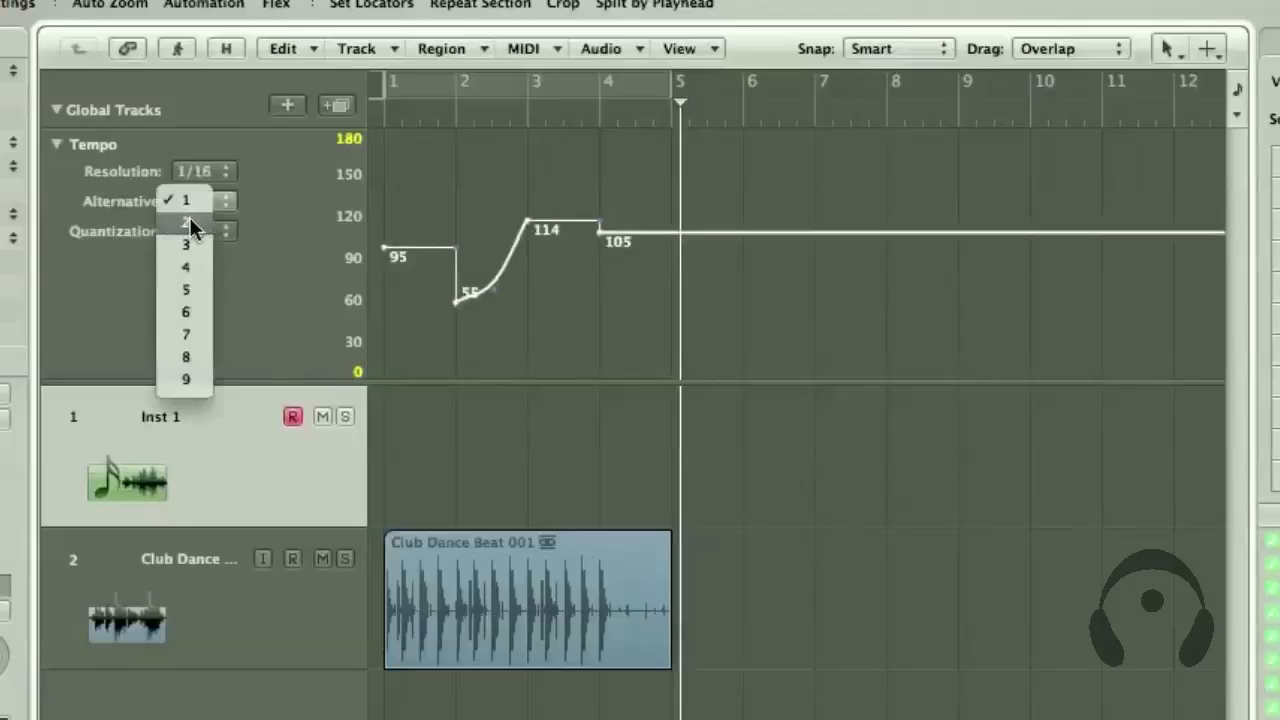
left_click(189, 218)
Set the tempo quantization to 1/1 and add a tempo change of about 102 at bar 5
left_click(200, 231)
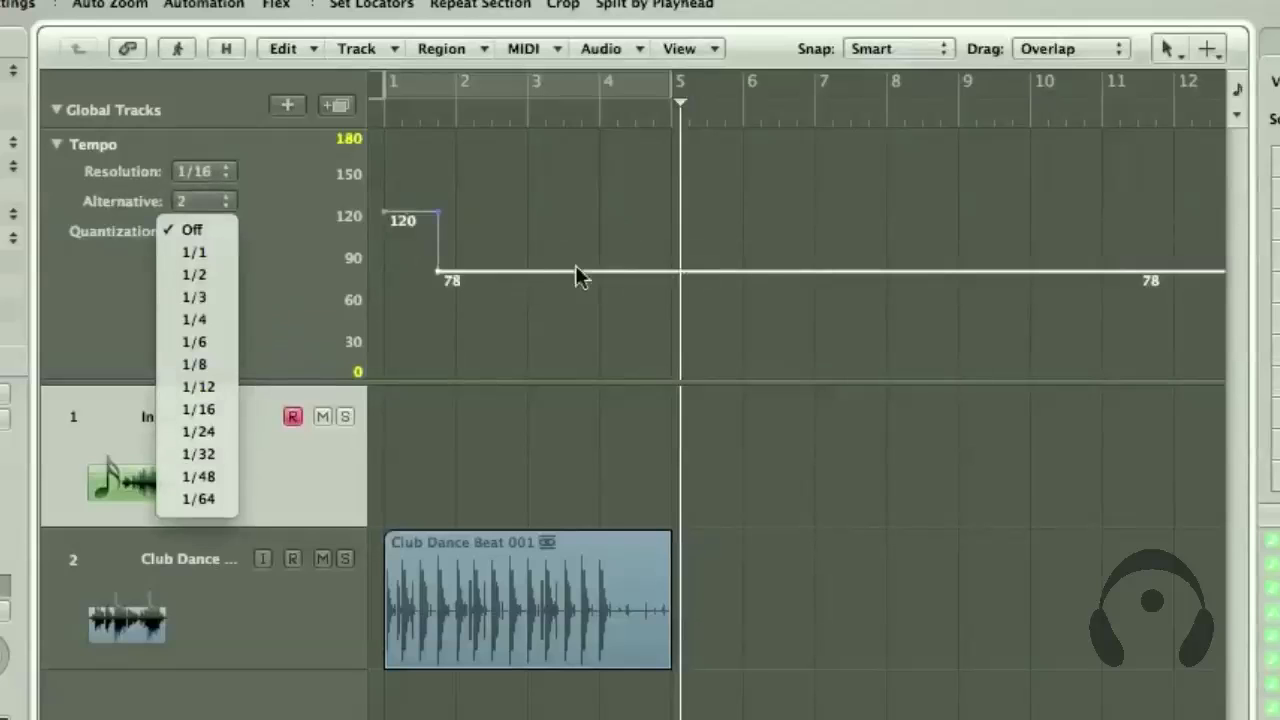
left_click(198, 254)
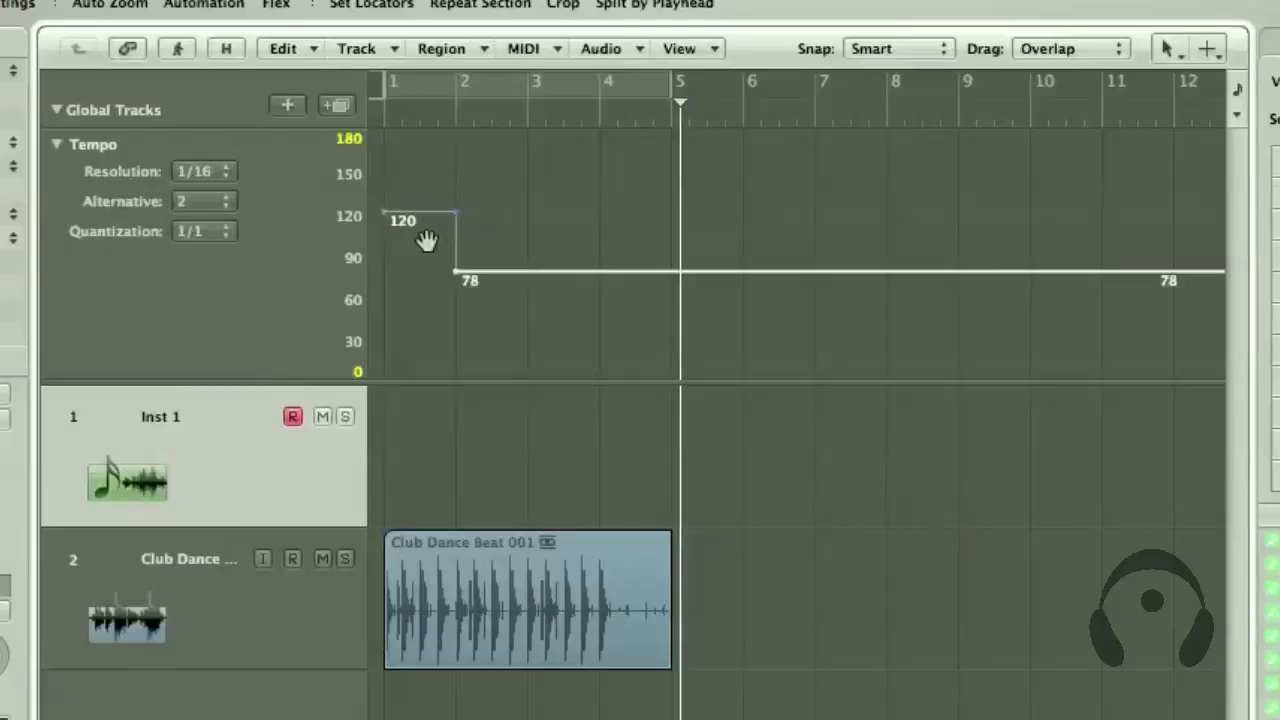
left_click(636, 274)
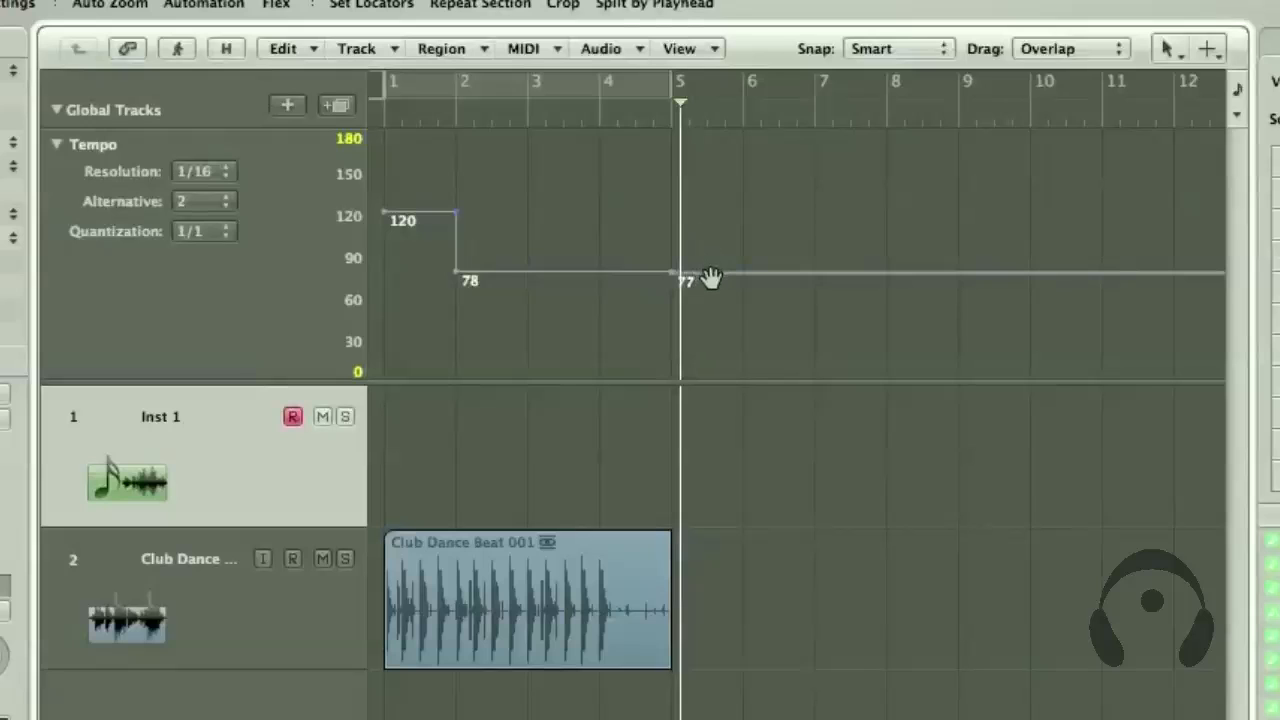
left_click_drag(710, 260, 711, 240)
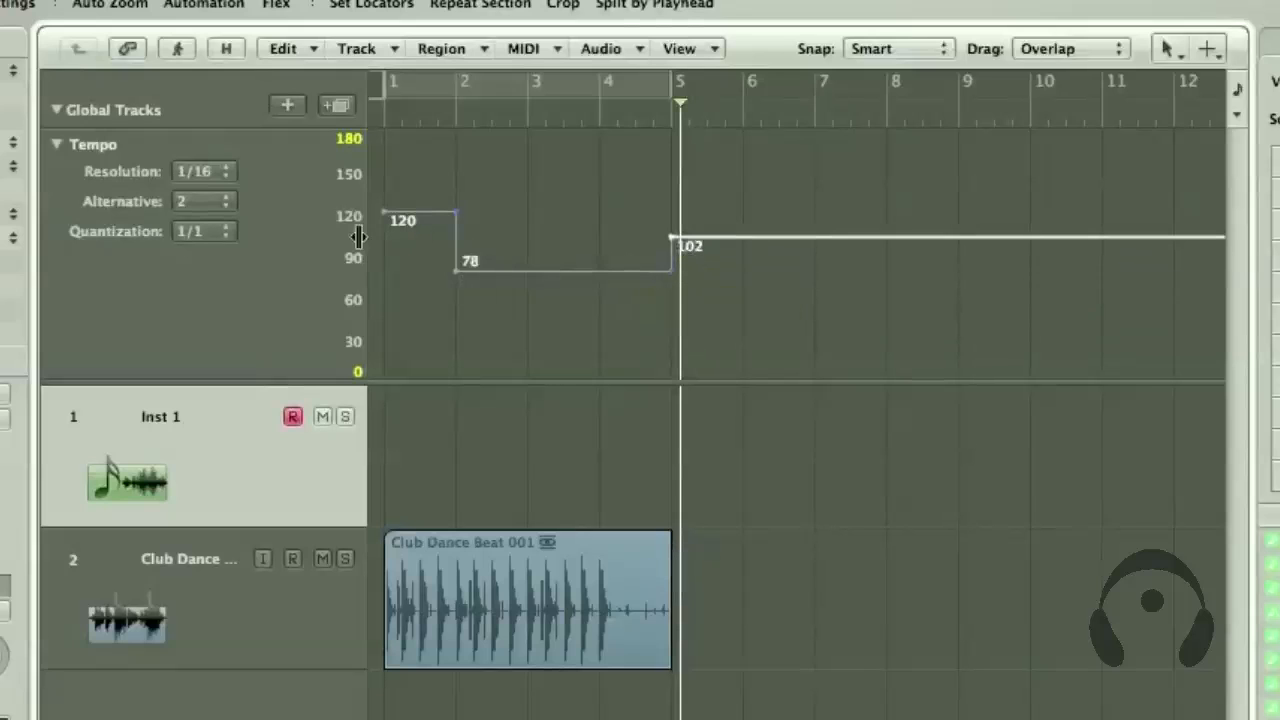
Set the tempo quantization to 1/2 and check the 102 tempo change's position against the playhead
left_click(220, 243)
left_click(204, 253)
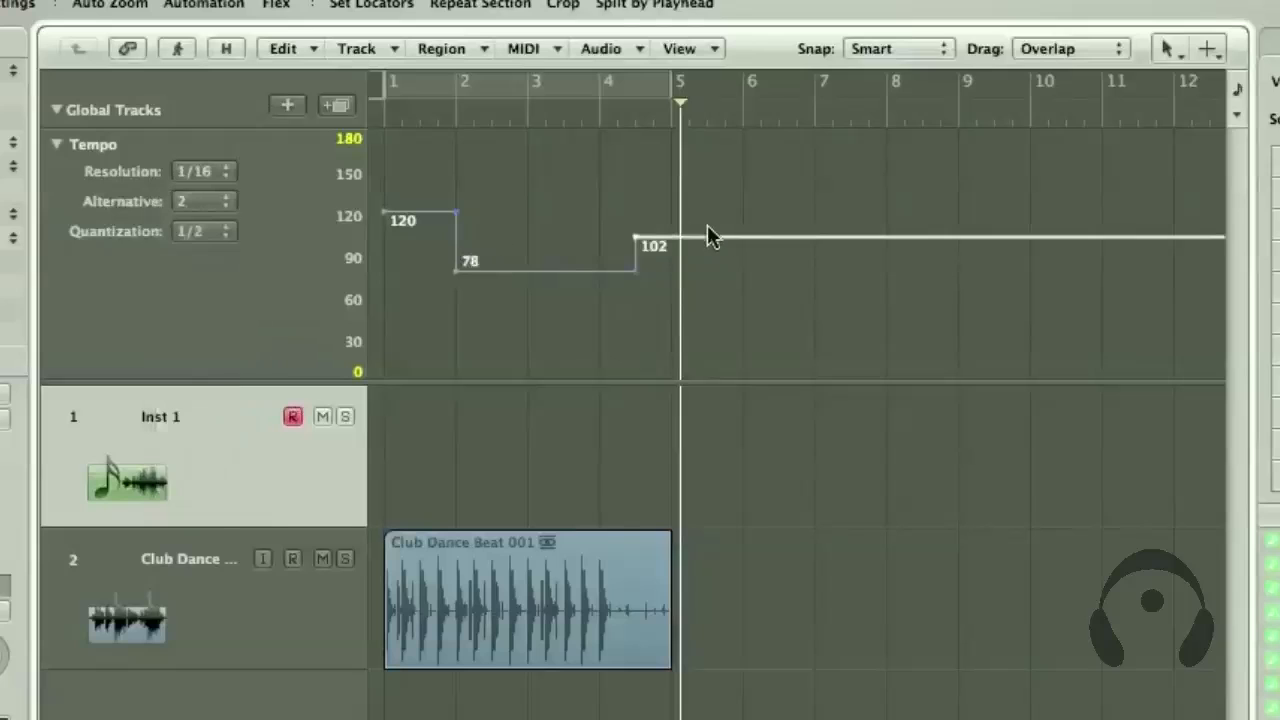
left_click(637, 125)
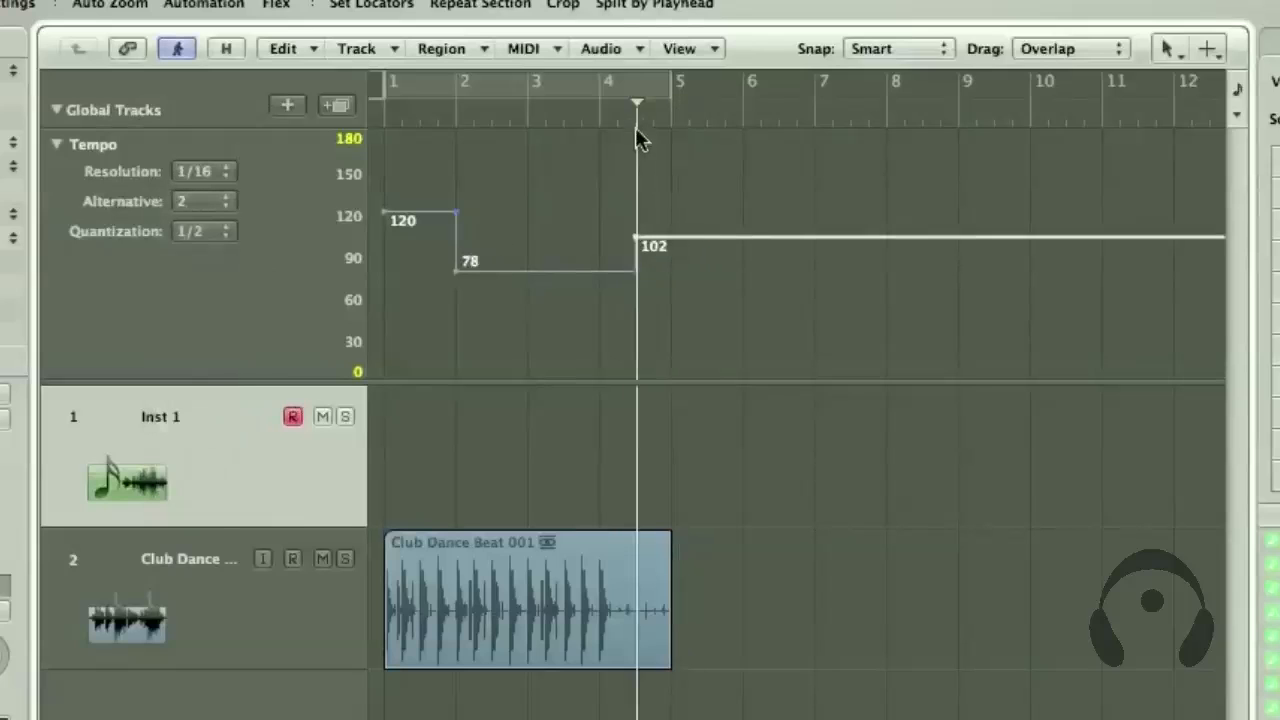
left_click(706, 122)
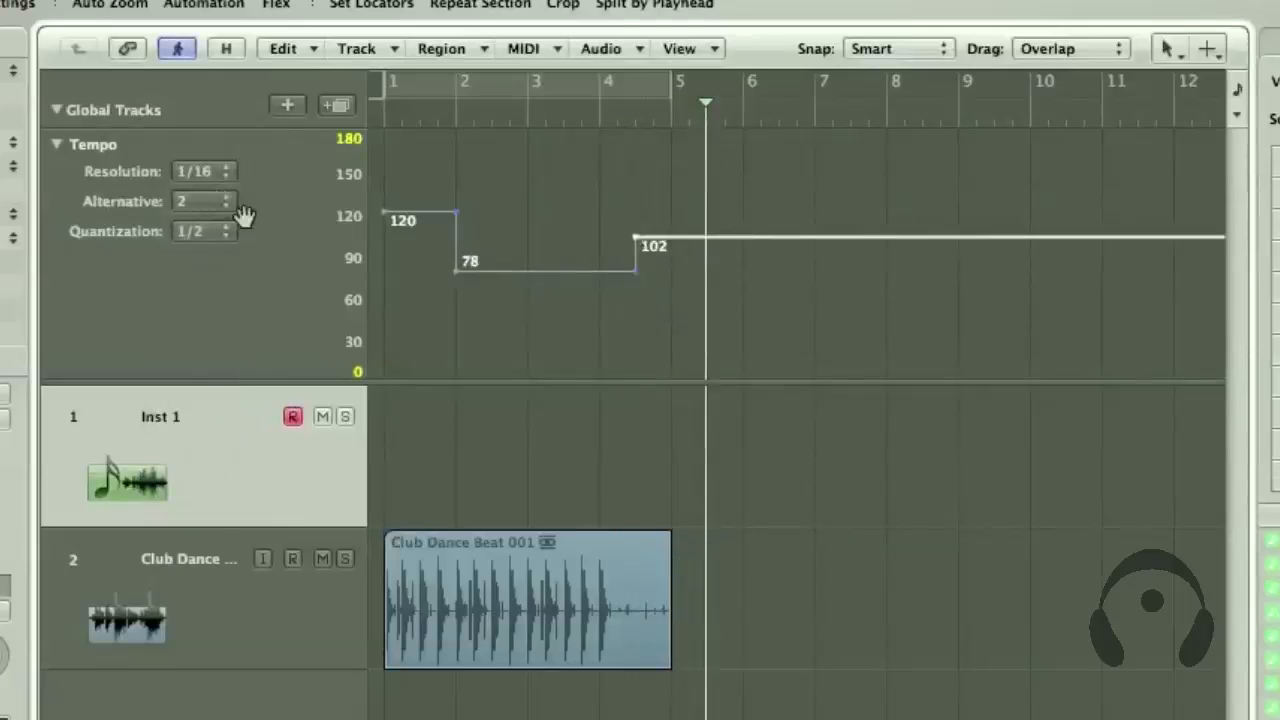
Turn the tempo quantization off and raise the last tempo change to about 194
left_click(222, 231)
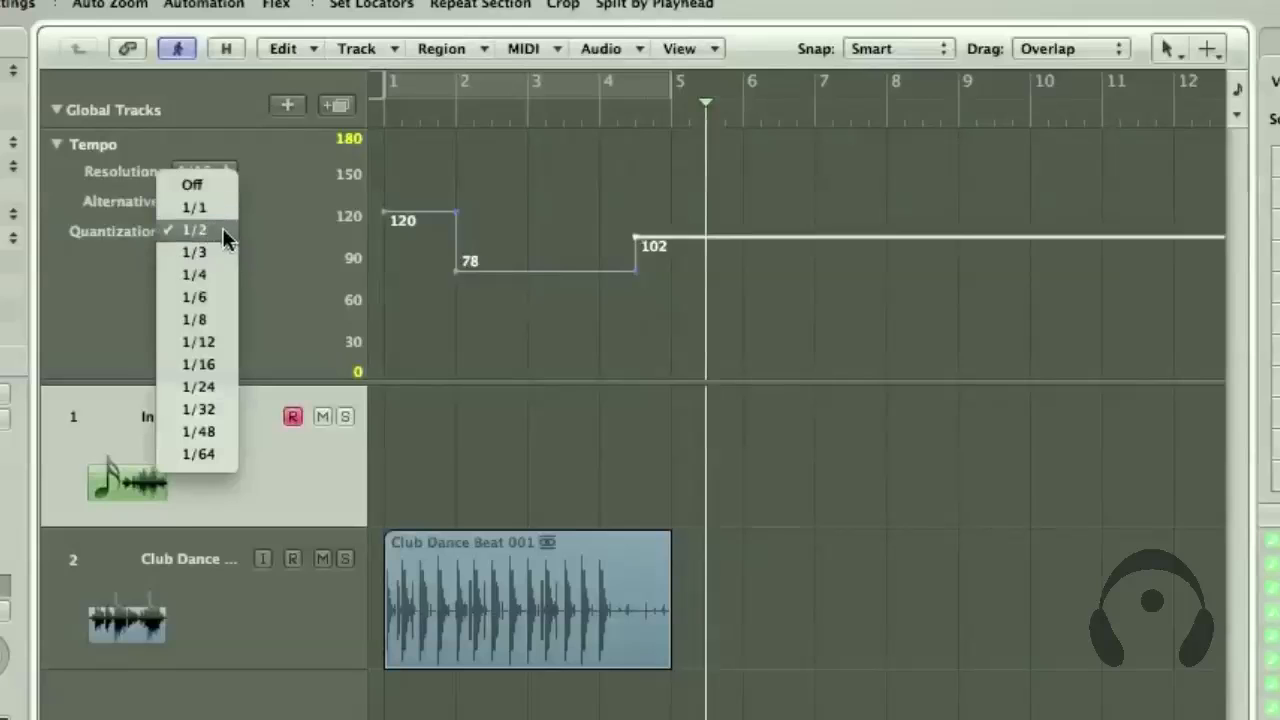
left_click(208, 181)
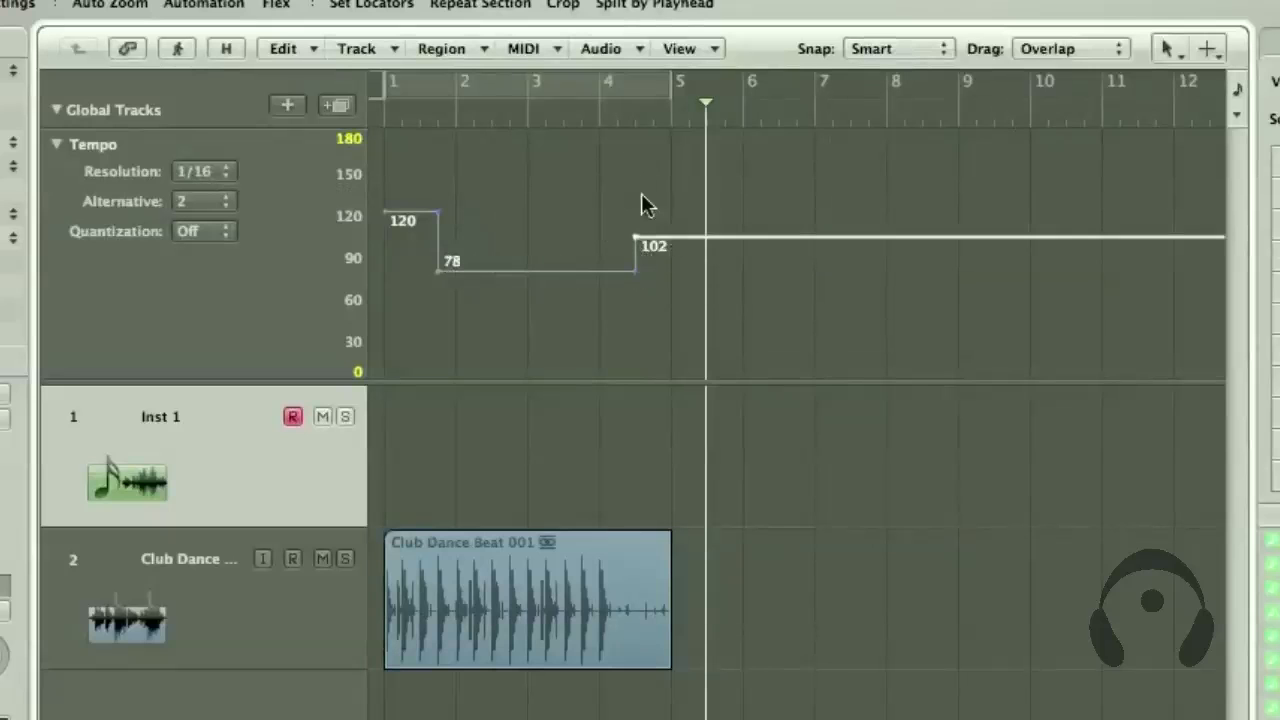
left_click_drag(675, 230, 663, 101)
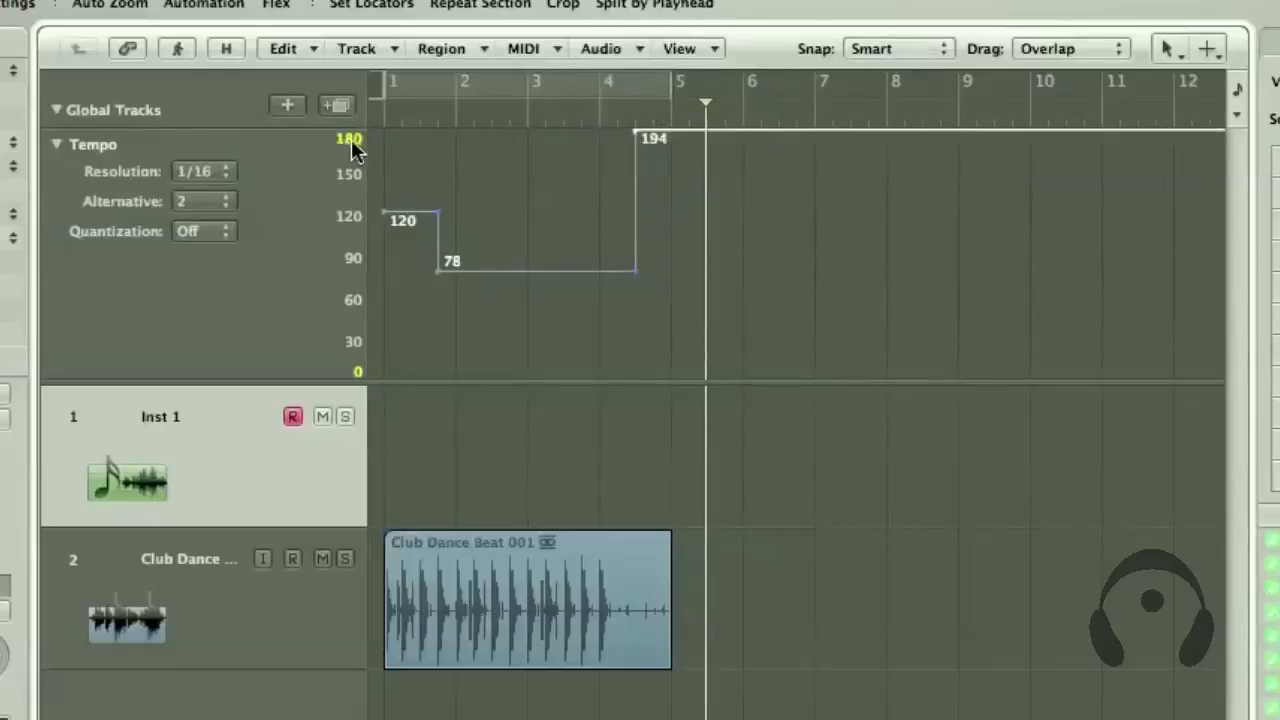
Extend the Tempo track's scale maximum to 350 and raise the last tempo change to about 268
left_click_drag(351, 148, 347, 136)
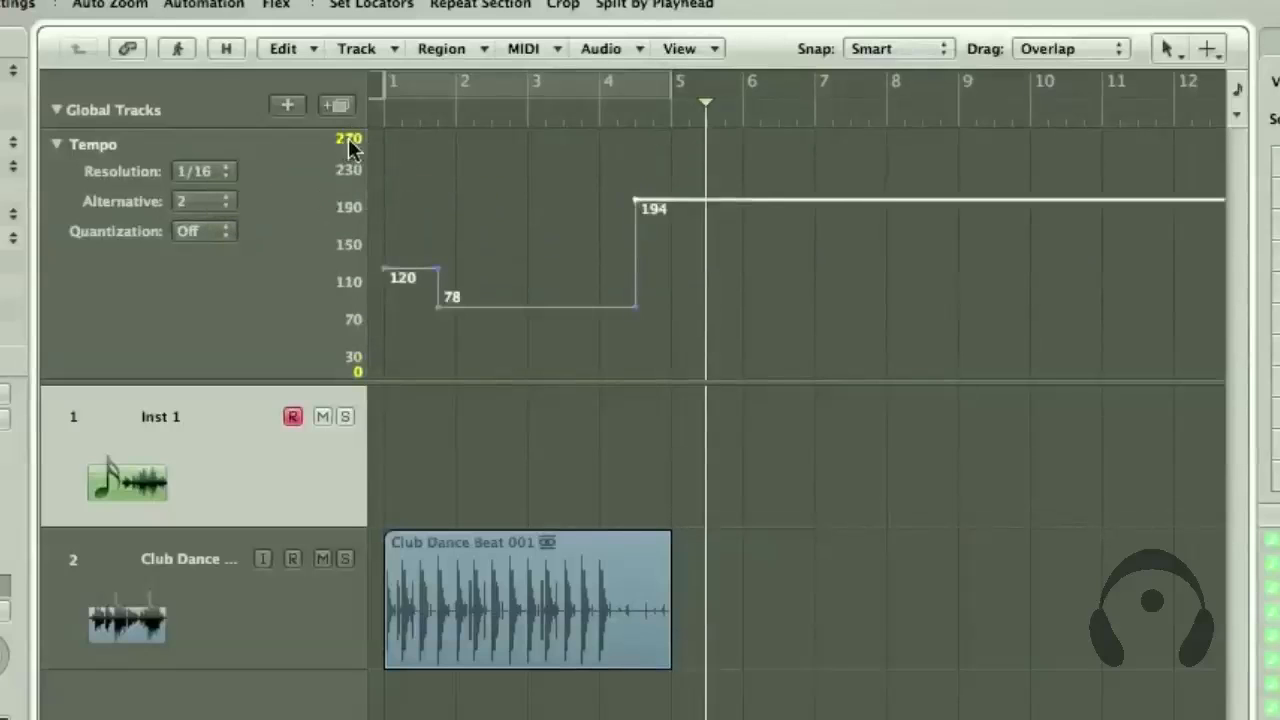
left_click_drag(349, 147, 346, 134)
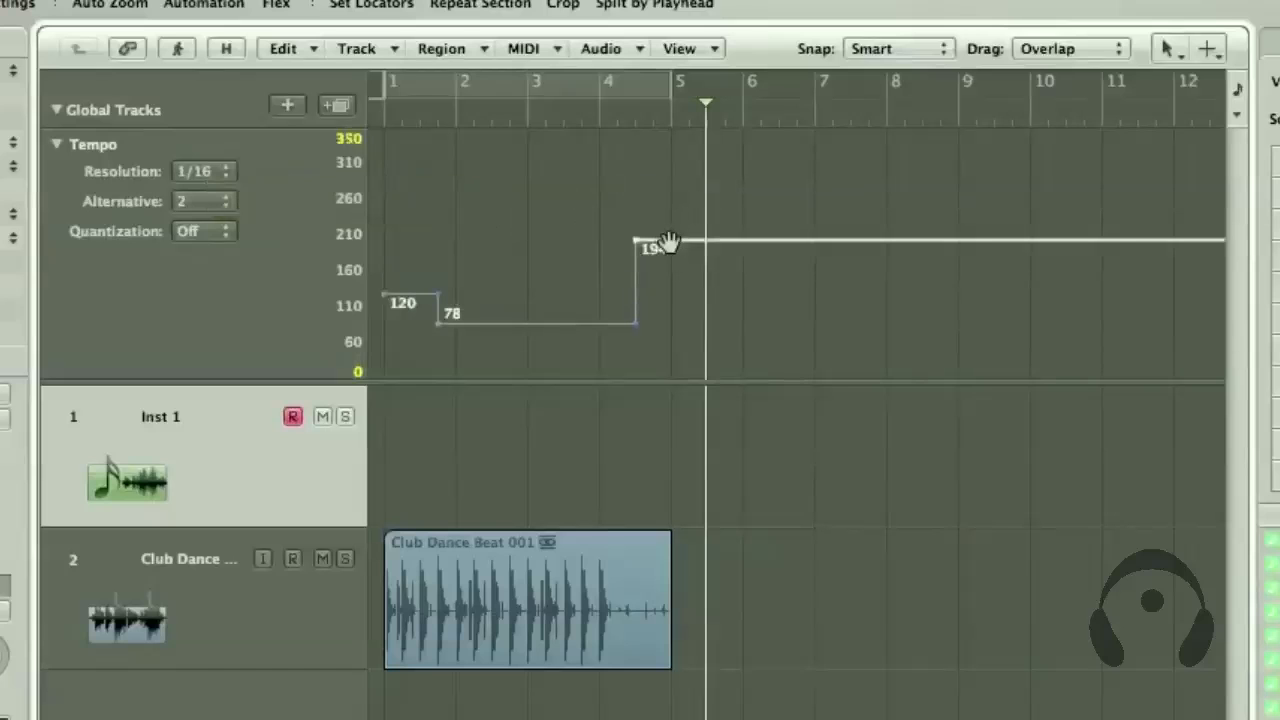
left_click_drag(668, 243, 666, 134)
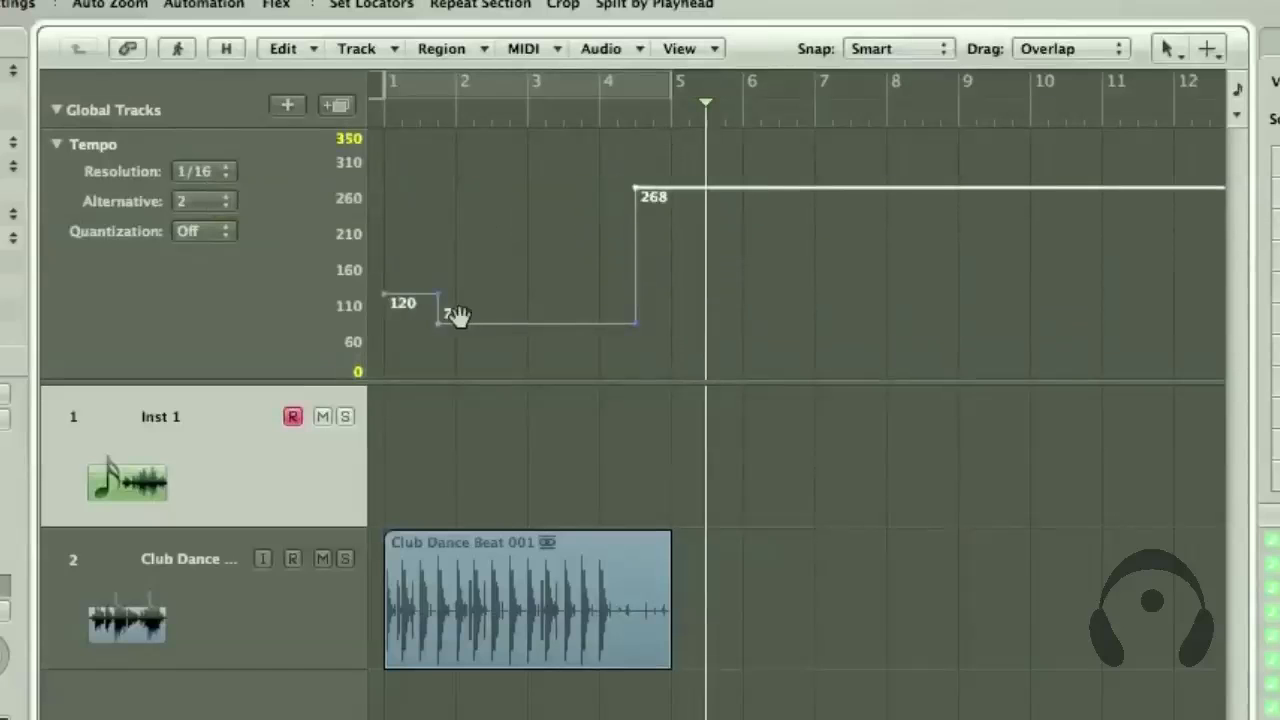
Play the arrangement from about bar 4 to hear the jump to the fastest tempo
left_click(610, 125)
key("space")
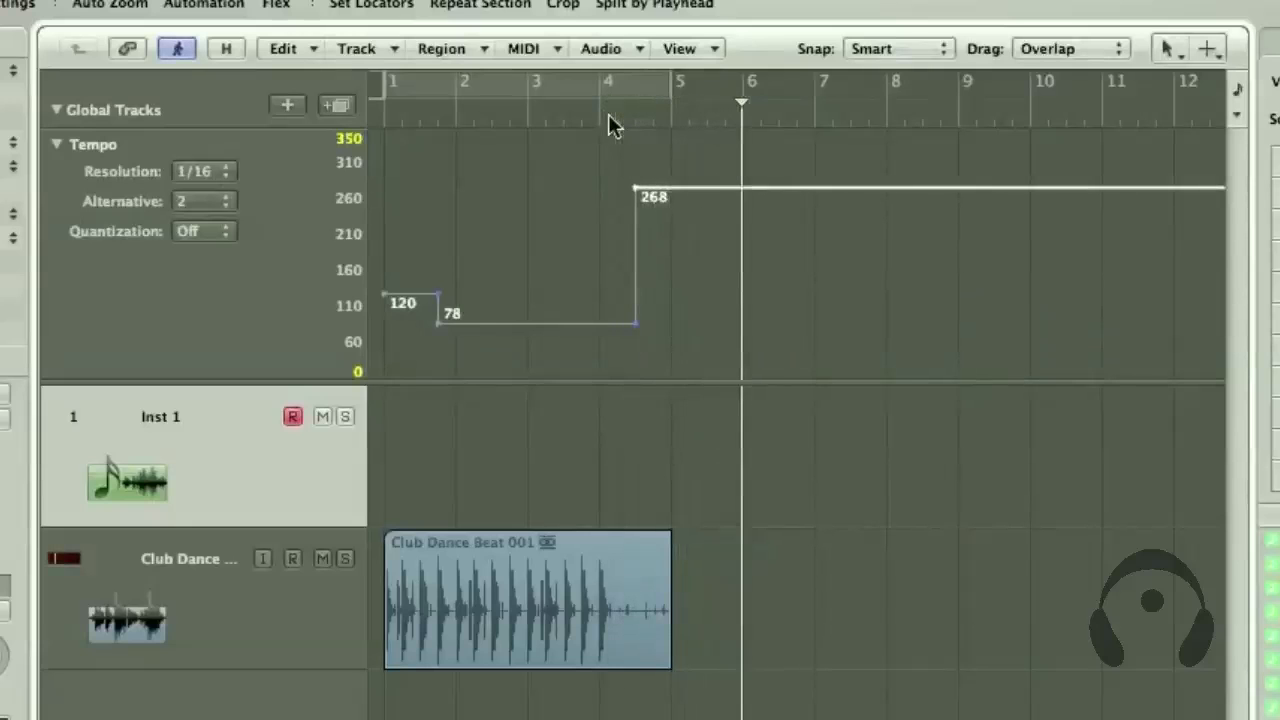
Delete the extra tempo changes in tempo alternative 2 and alternative 1, and remove the Club Dance Beat 001 region
left_click_drag(792, 375, 355, 182)
key("Delete")
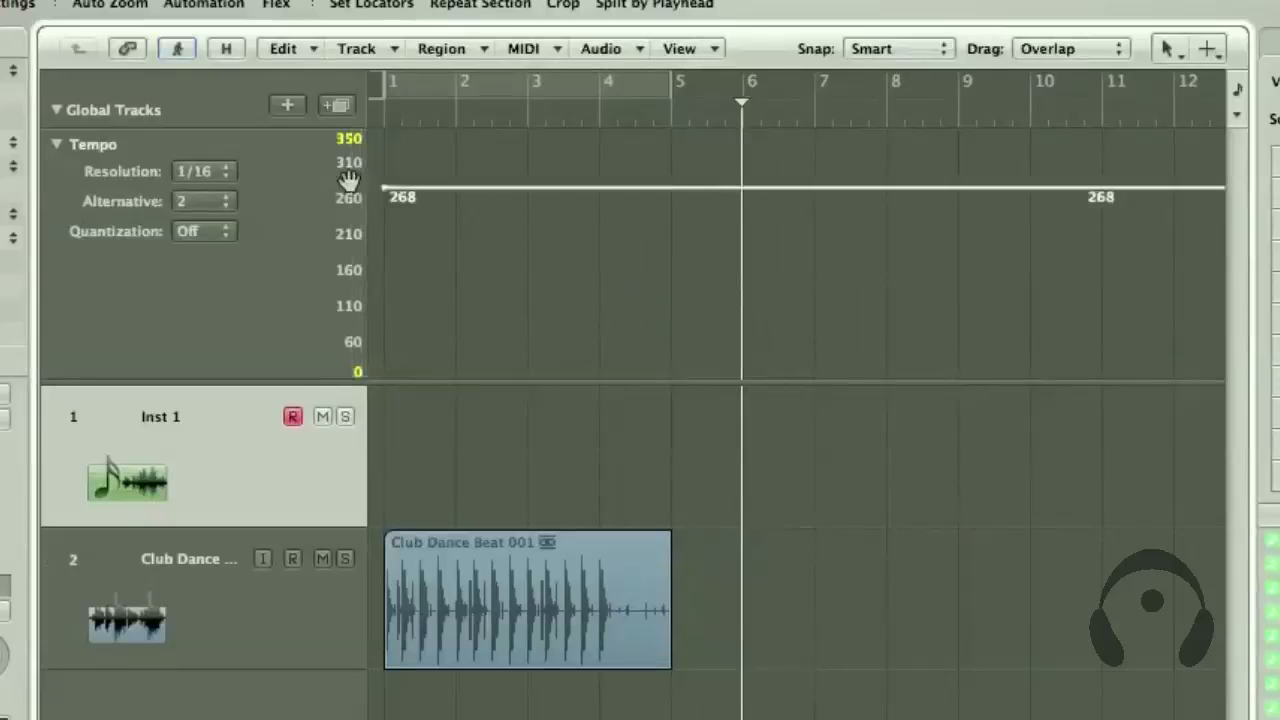
left_click(228, 201)
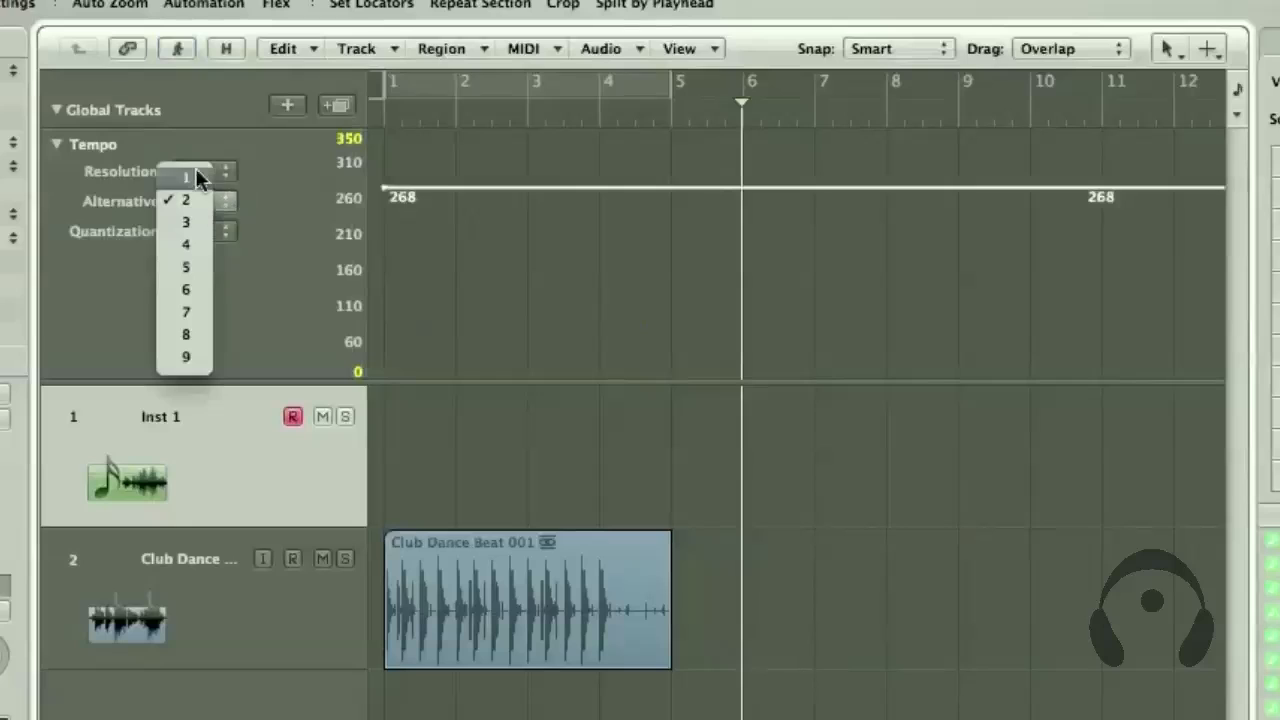
left_click(196, 174)
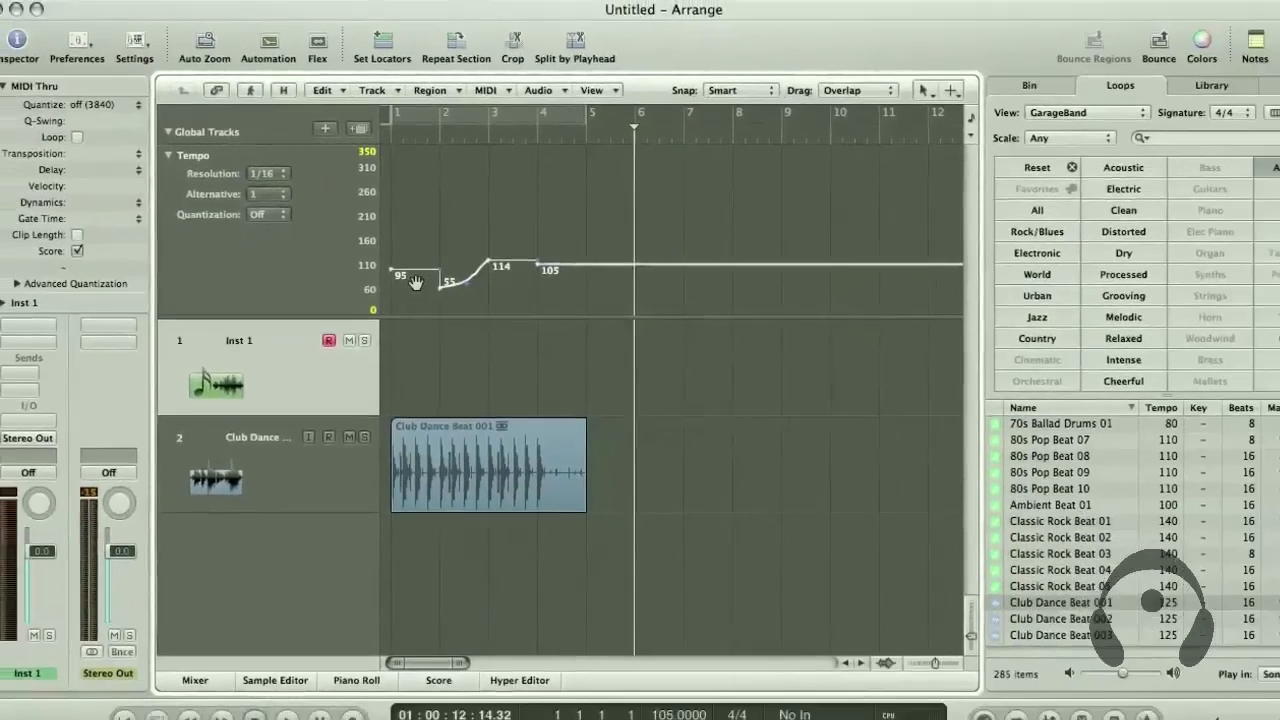
key("Delete")
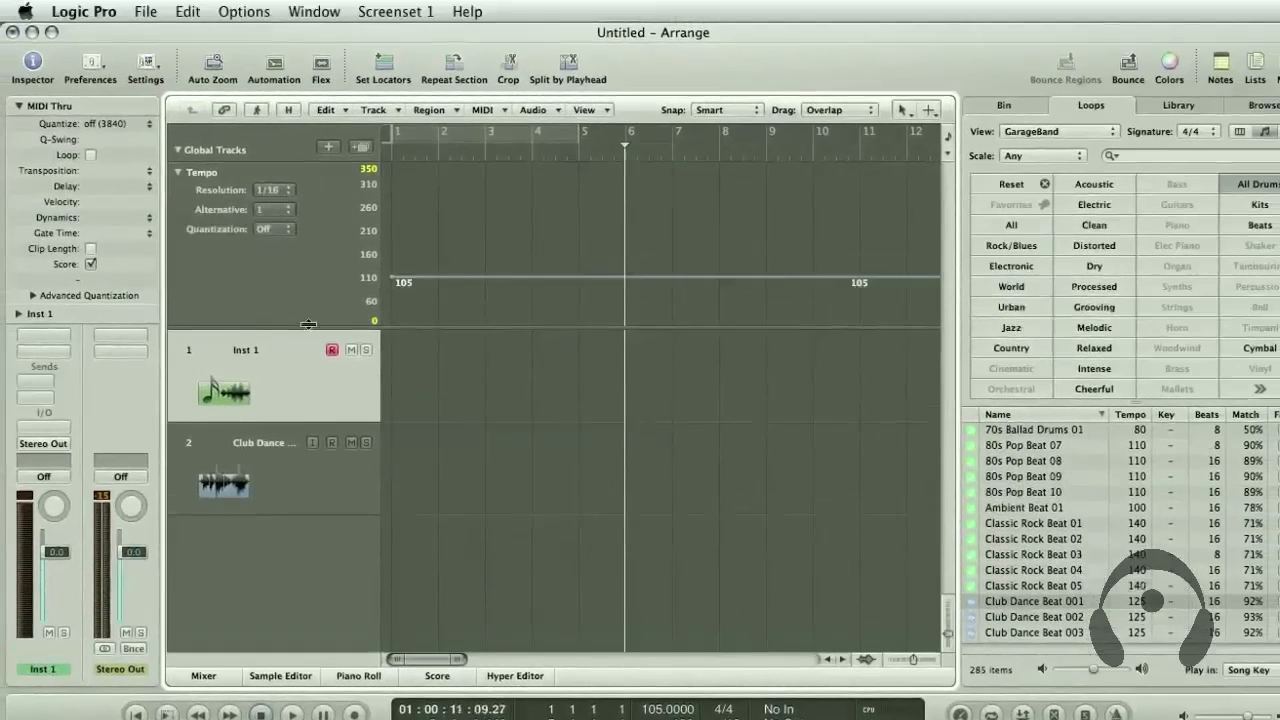
scroll(521, 299, "right", 3)
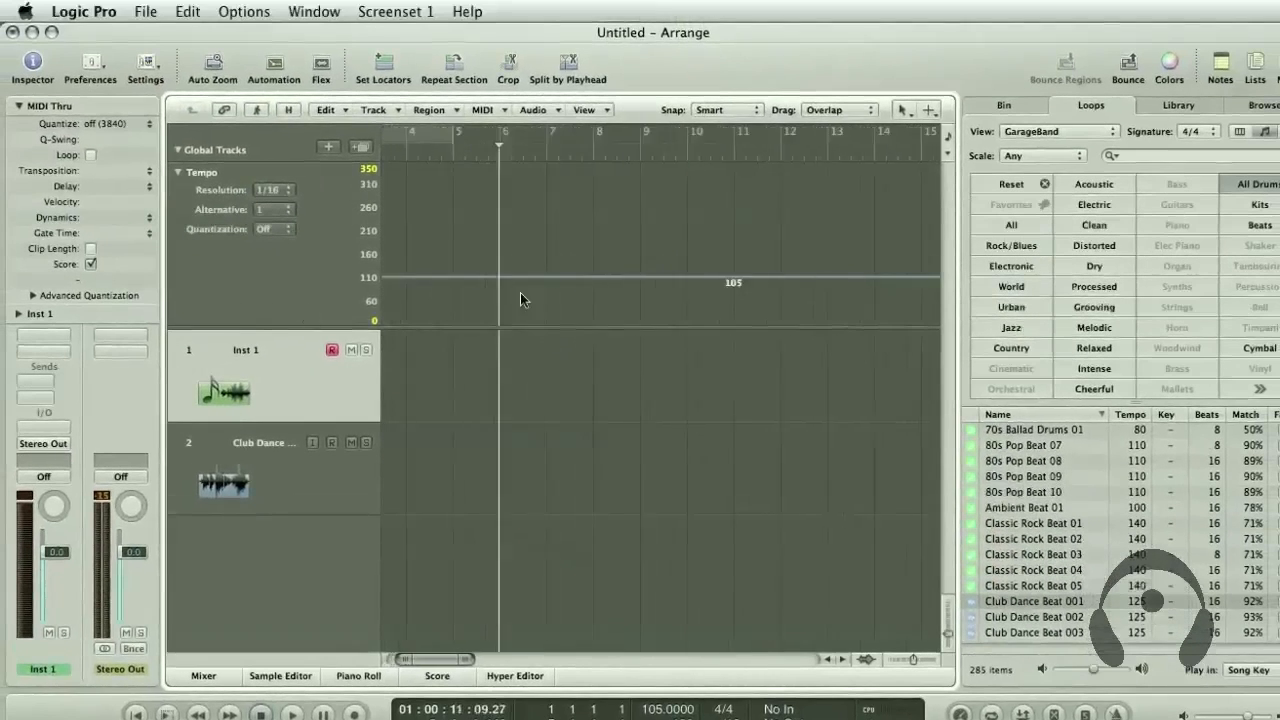
scroll(340, 238, "left", 3)
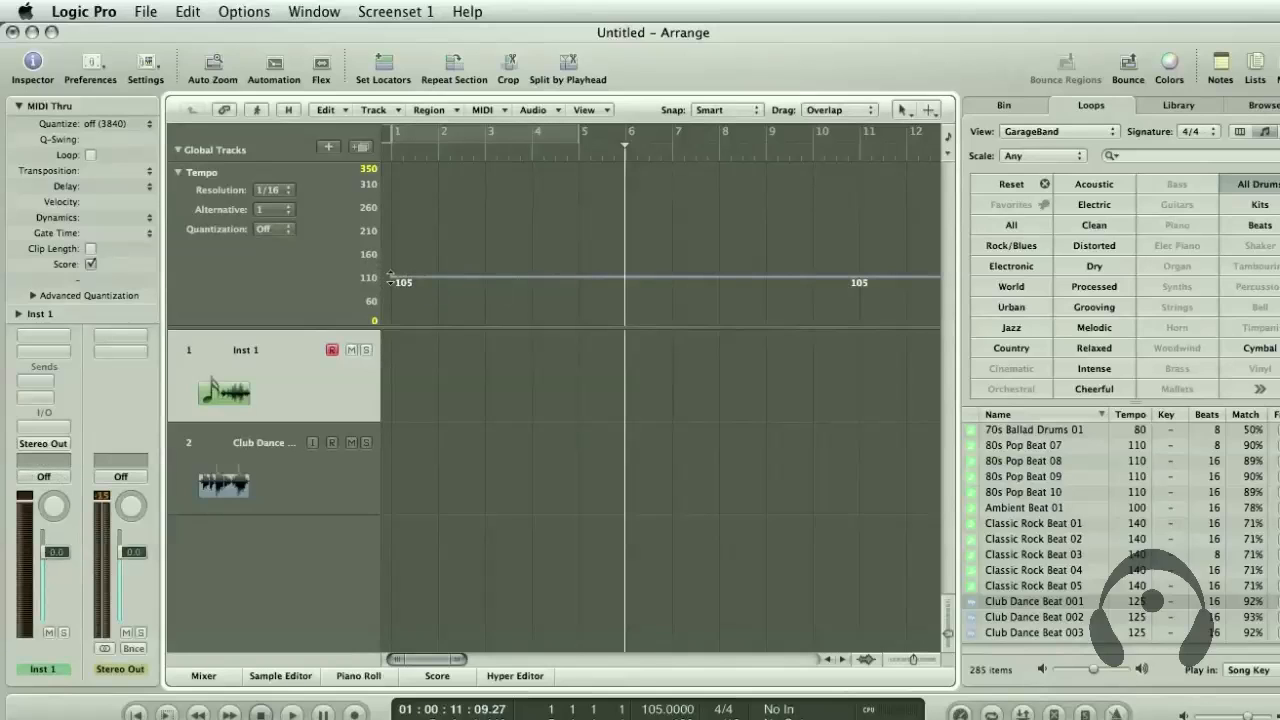
Shrink the Tempo track and load the Pop Piano setting from 02 Acoustic Pianos onto track 1
left_click_drag(273, 325, 271, 210)
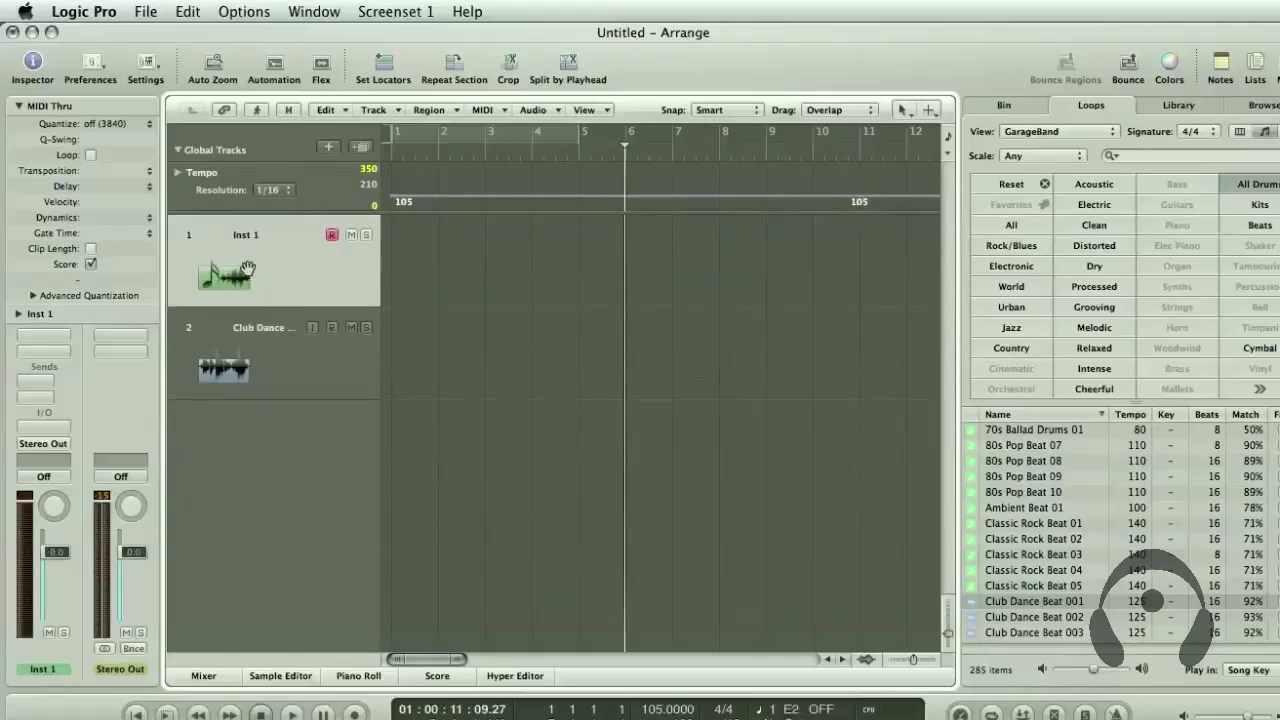
left_click(1178, 106)
left_click(1041, 176)
left_click(1181, 158)
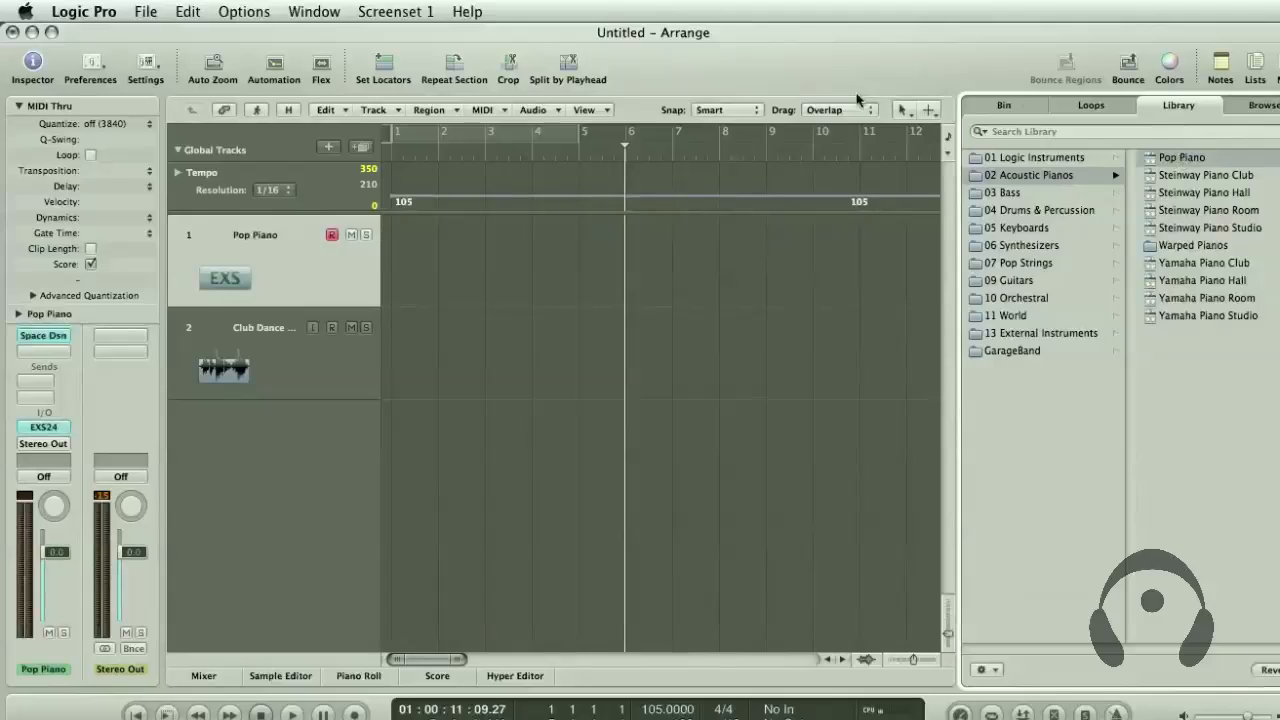
Record a piano part on the Pop Piano track, starting at bar 1 and stopping shortly before bar 17
left_click(390, 151)
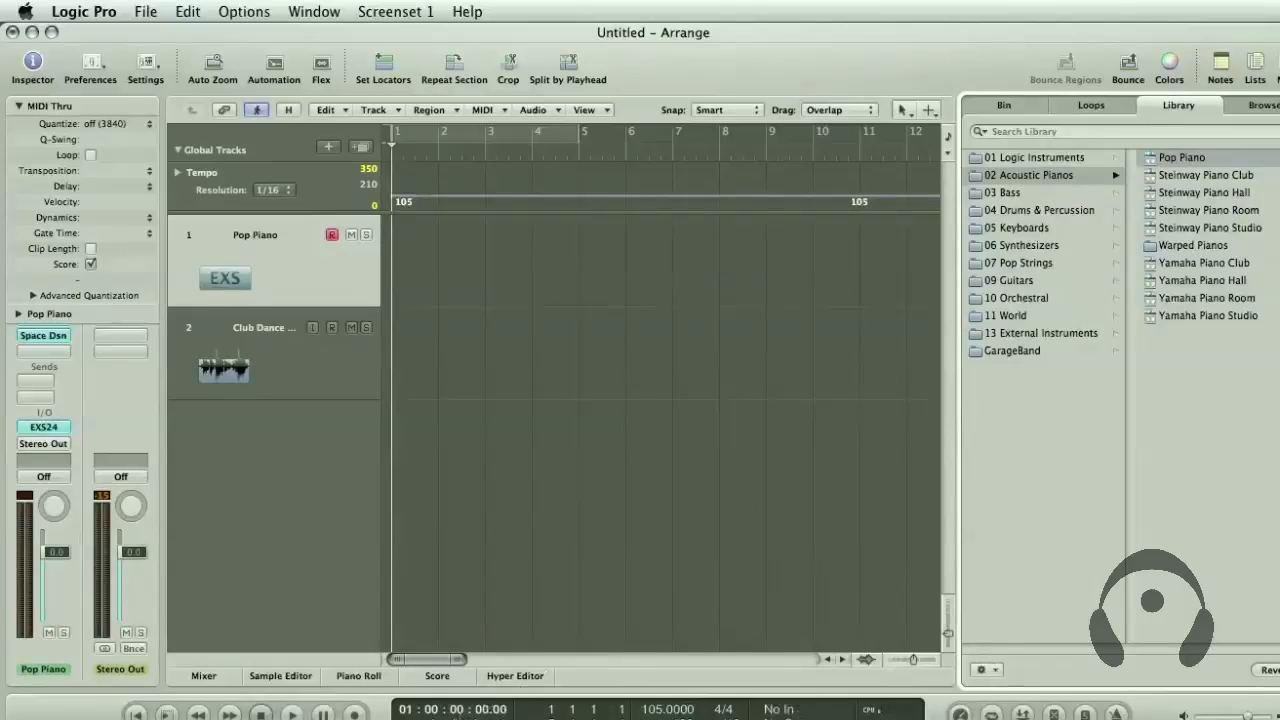
left_click(353, 713)
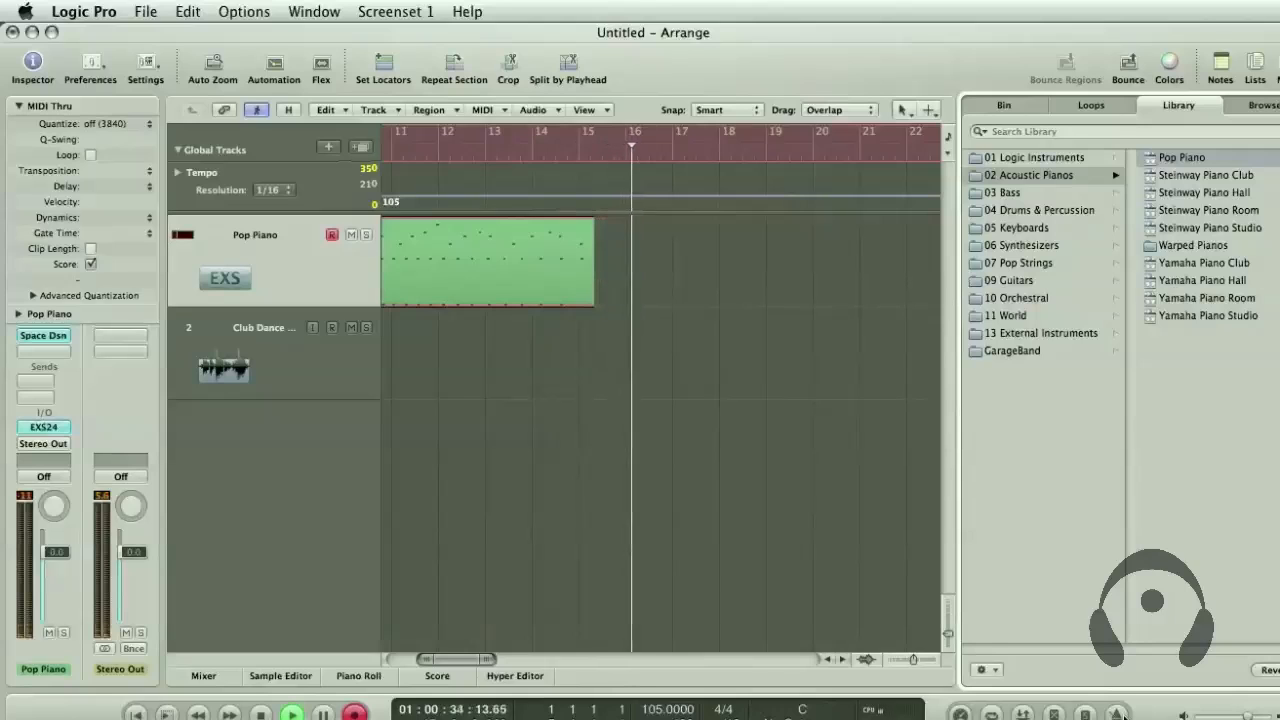
key("space")
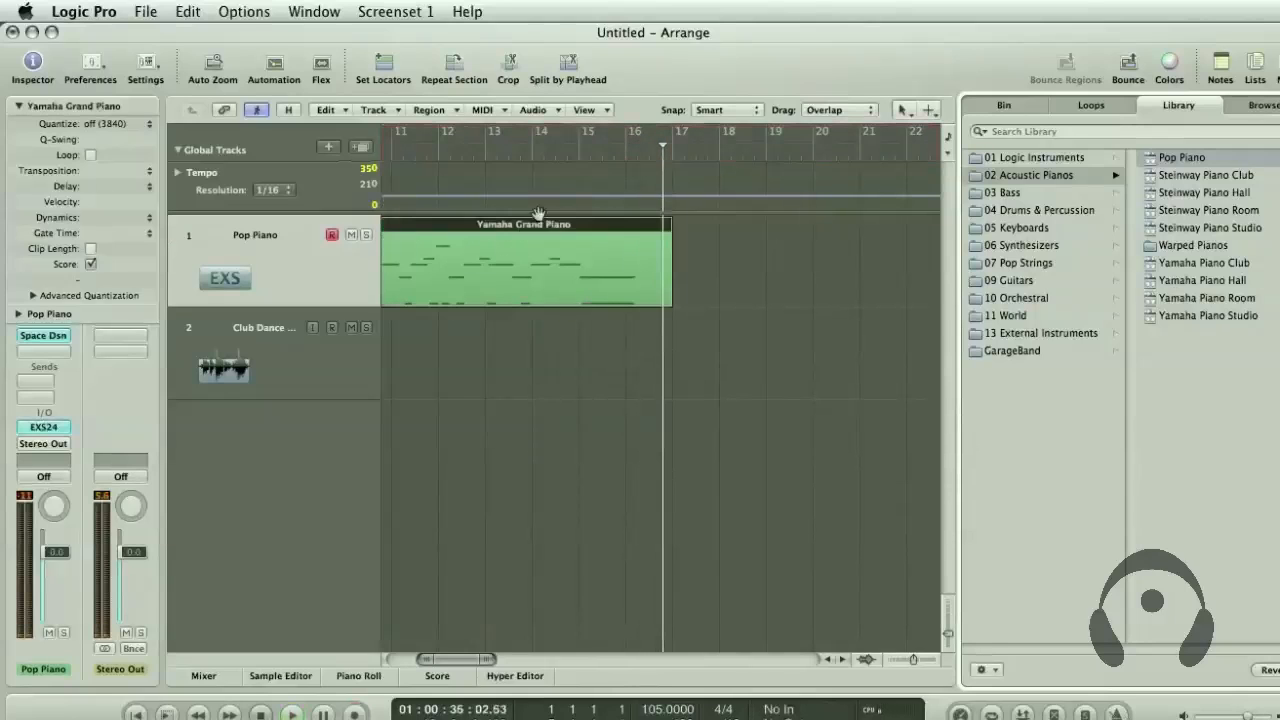
Enlarge the Tempo track again and open the recorded piano region in the Piano Roll
scroll(476, 289, "left", 10)
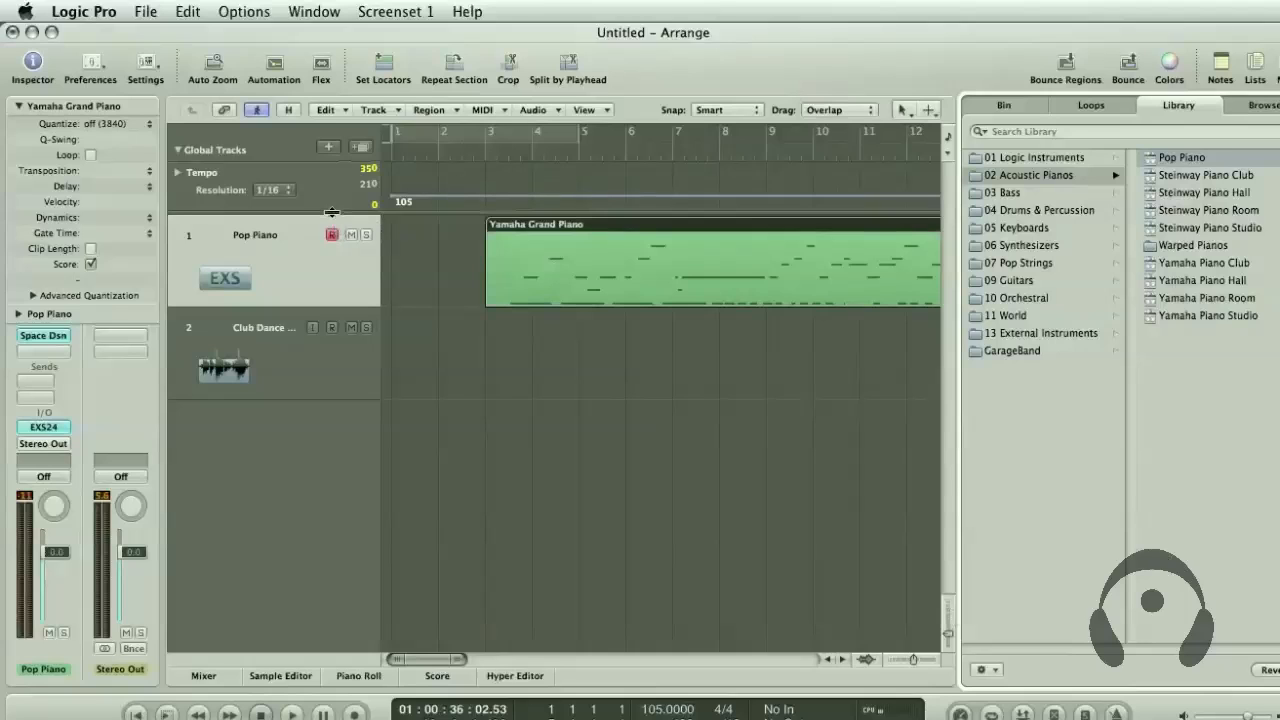
left_click_drag(332, 212, 335, 382)
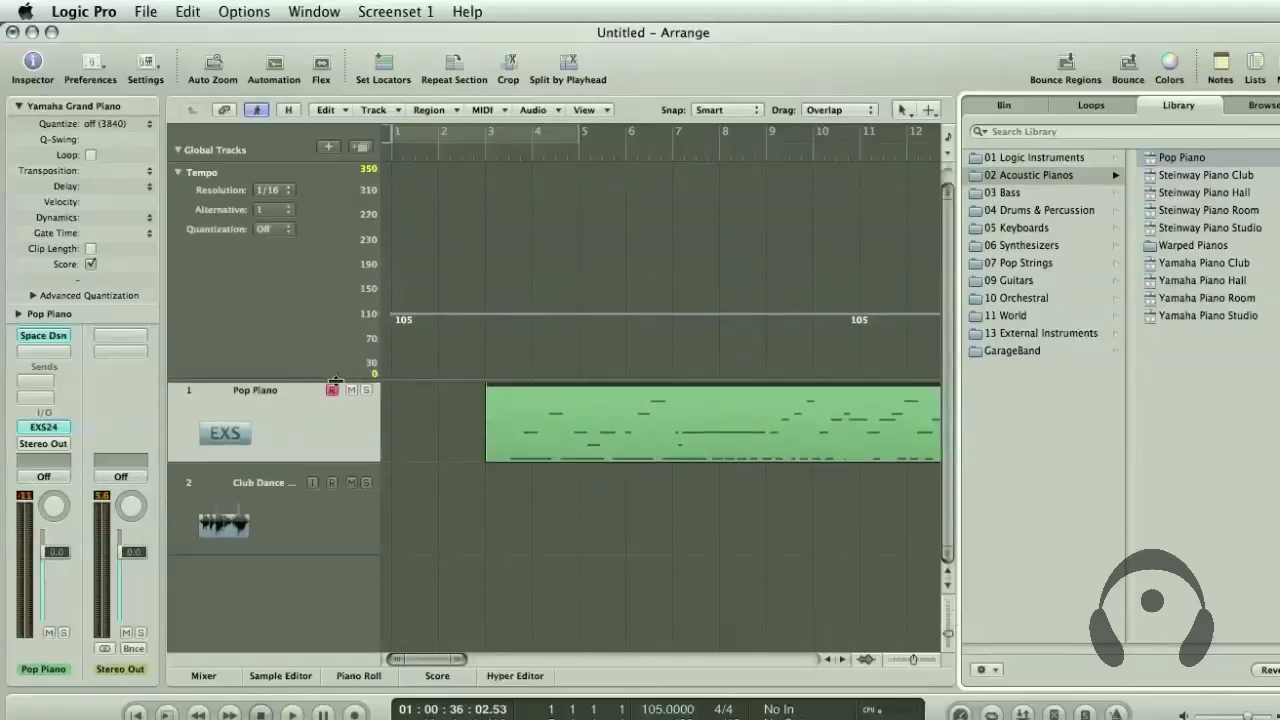
double_click(544, 433)
left_click(511, 375)
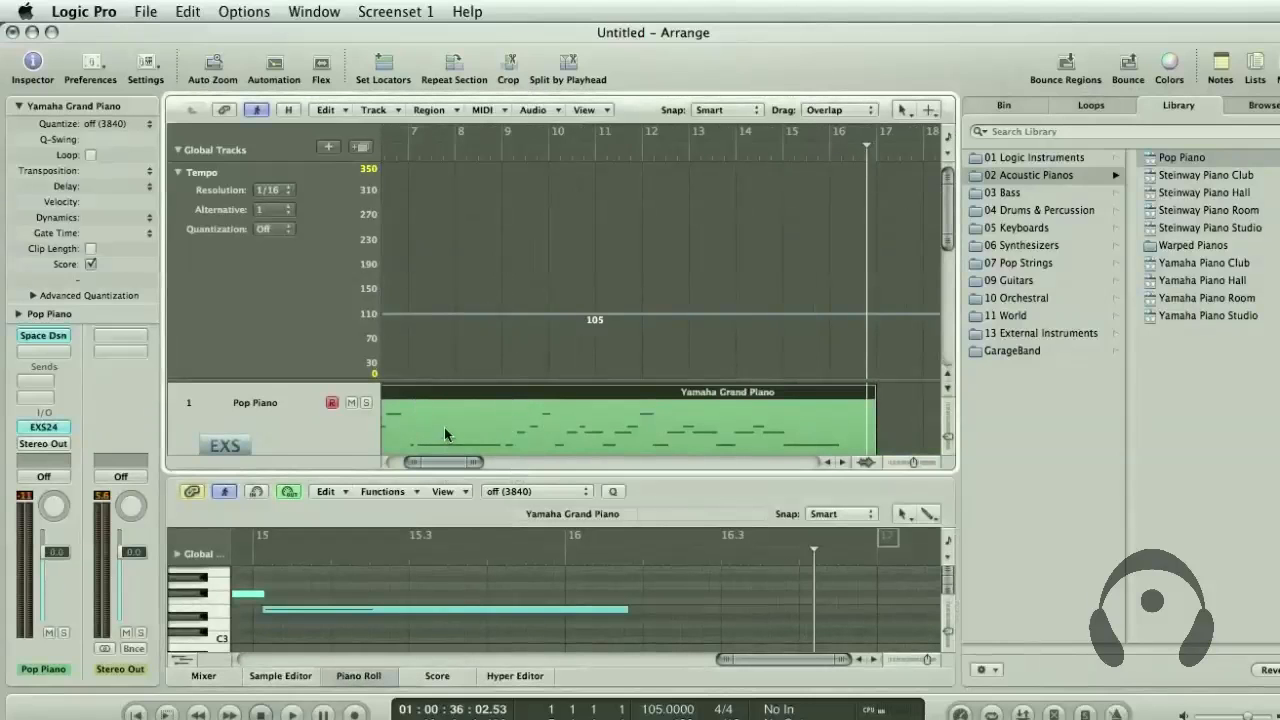
Open the recorded piano region in a separate Piano Roll window, zoomed out to show bars 3 to 14
left_click(313, 11)
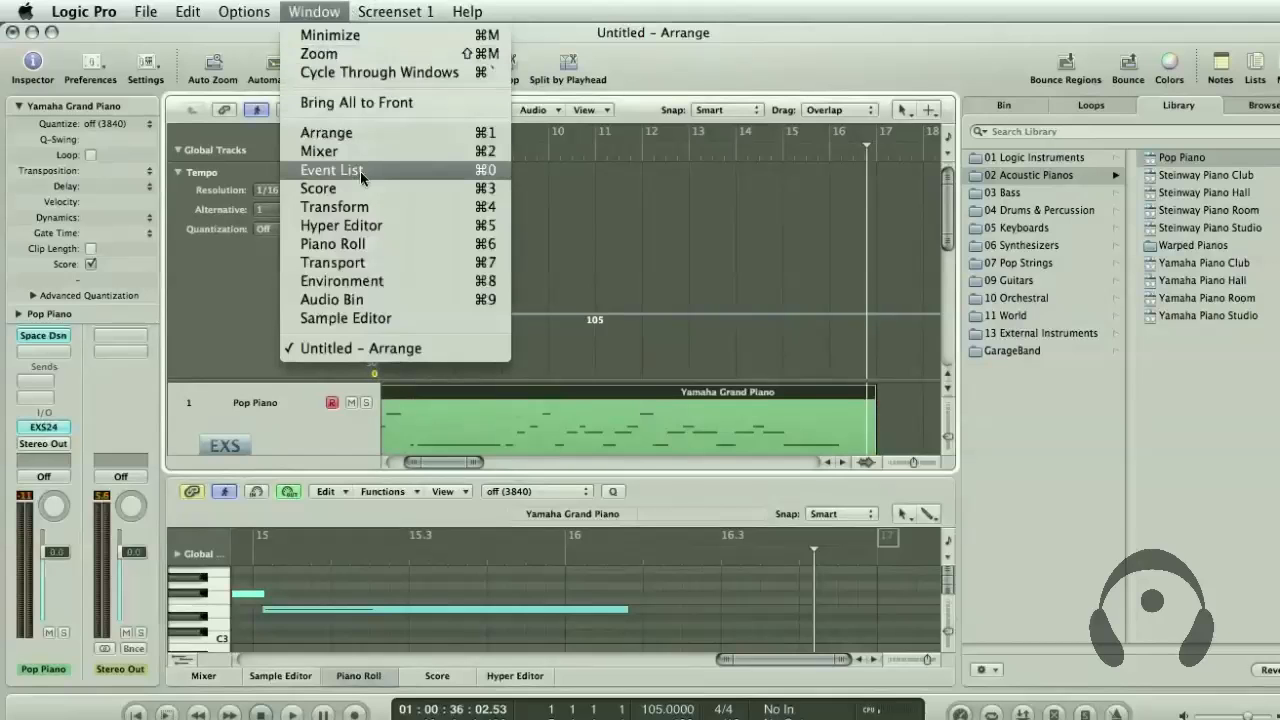
left_click(360, 247)
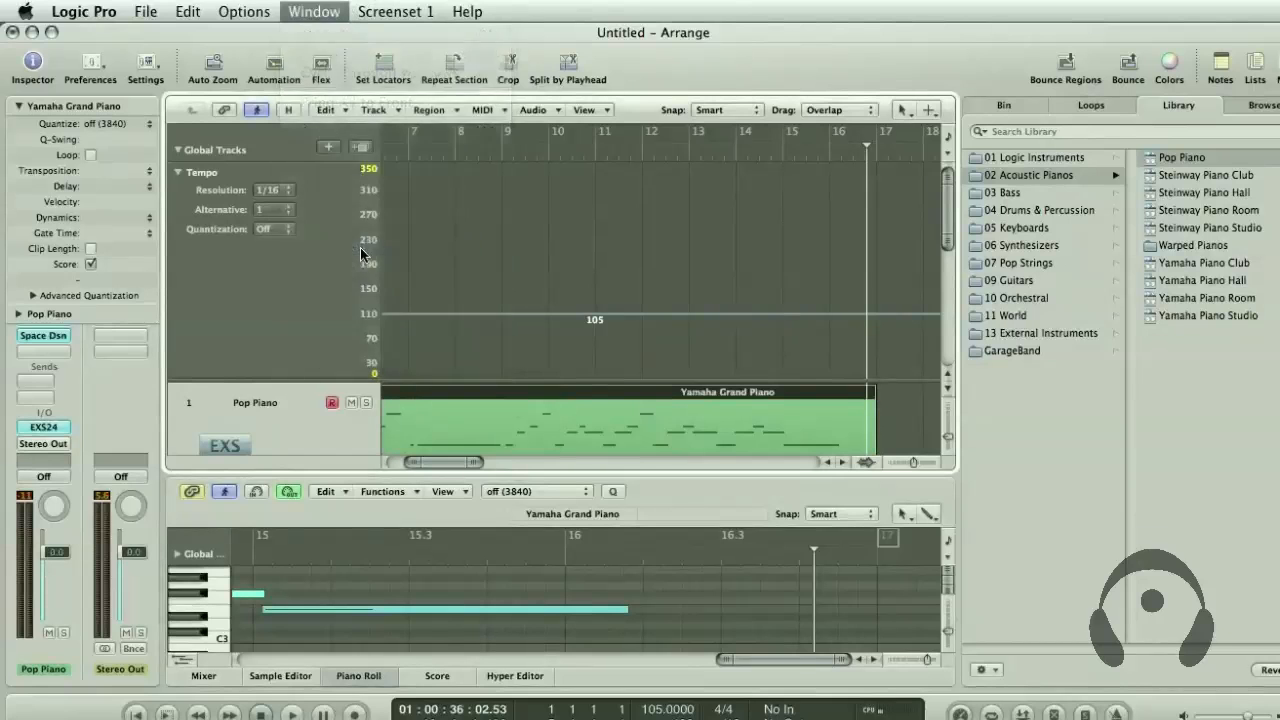
scroll(657, 264, "left", 15)
scroll(657, 264, "up", 3)
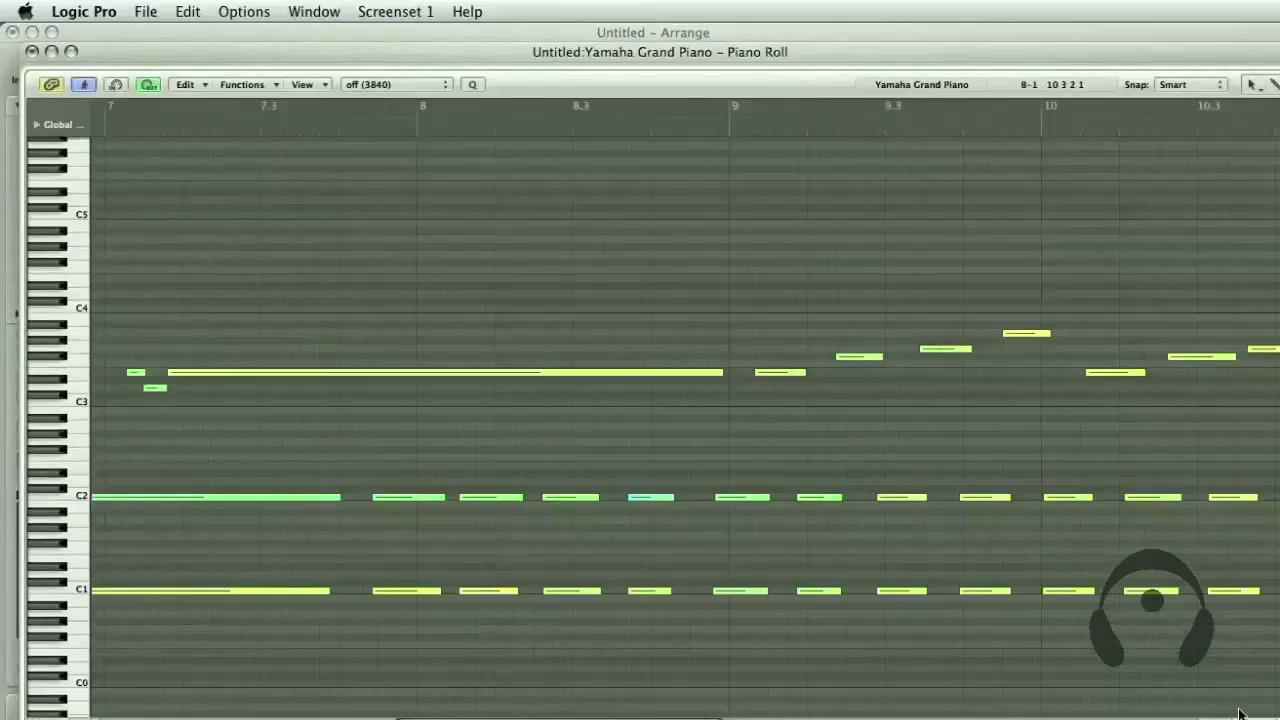
left_click_drag(1240, 718, 1224, 718)
scroll(725, 565, "left", 6)
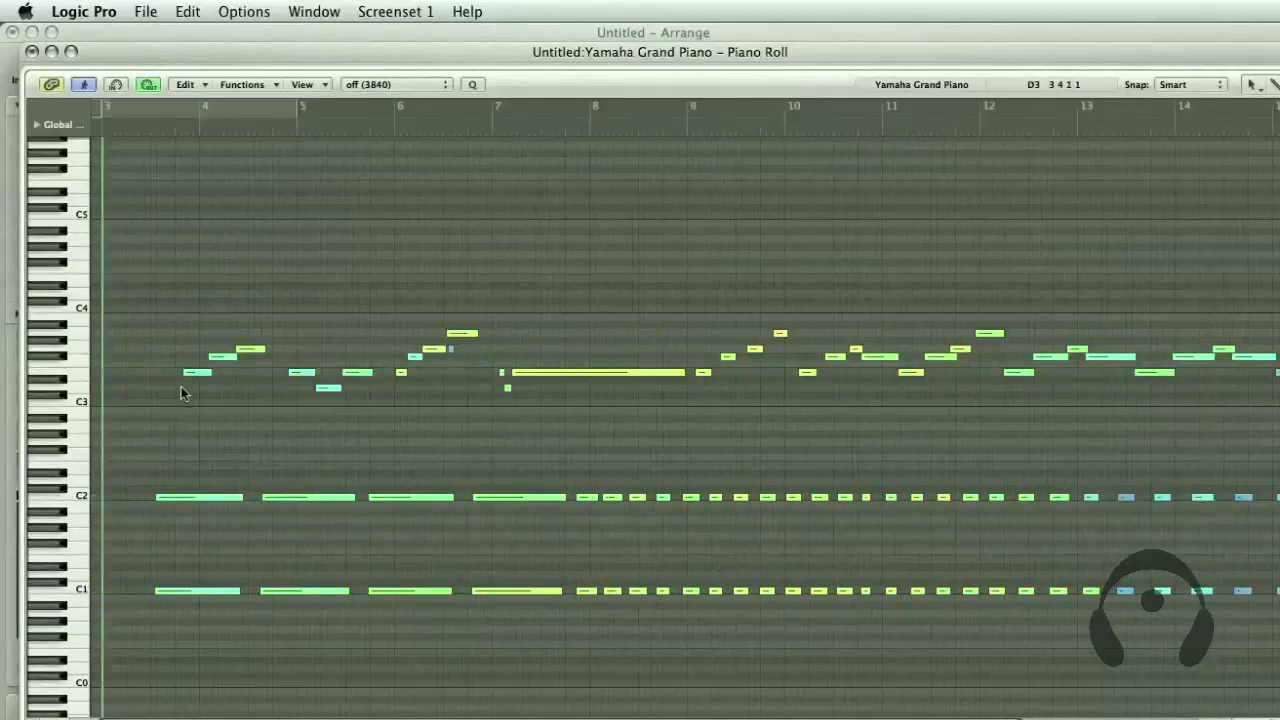
Play the recorded piano part from around bar 3 in the Piano Roll and compare its notes with the bar lines
mouse_move(139, 128)
left_mouse_down()
mouse_move(209, 147)
mouse_move(154, 150)
left_mouse_up()
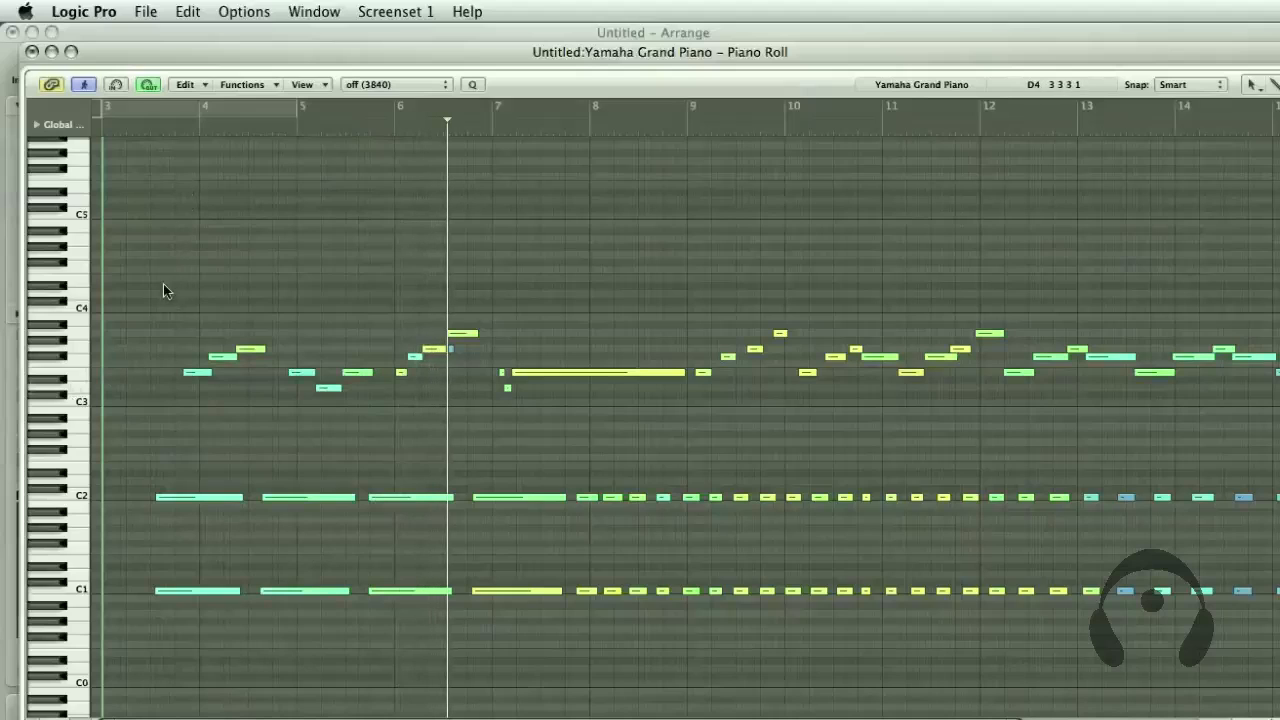
left_click_drag(158, 274, 445, 605)
left_click(255, 246)
left_click(196, 129)
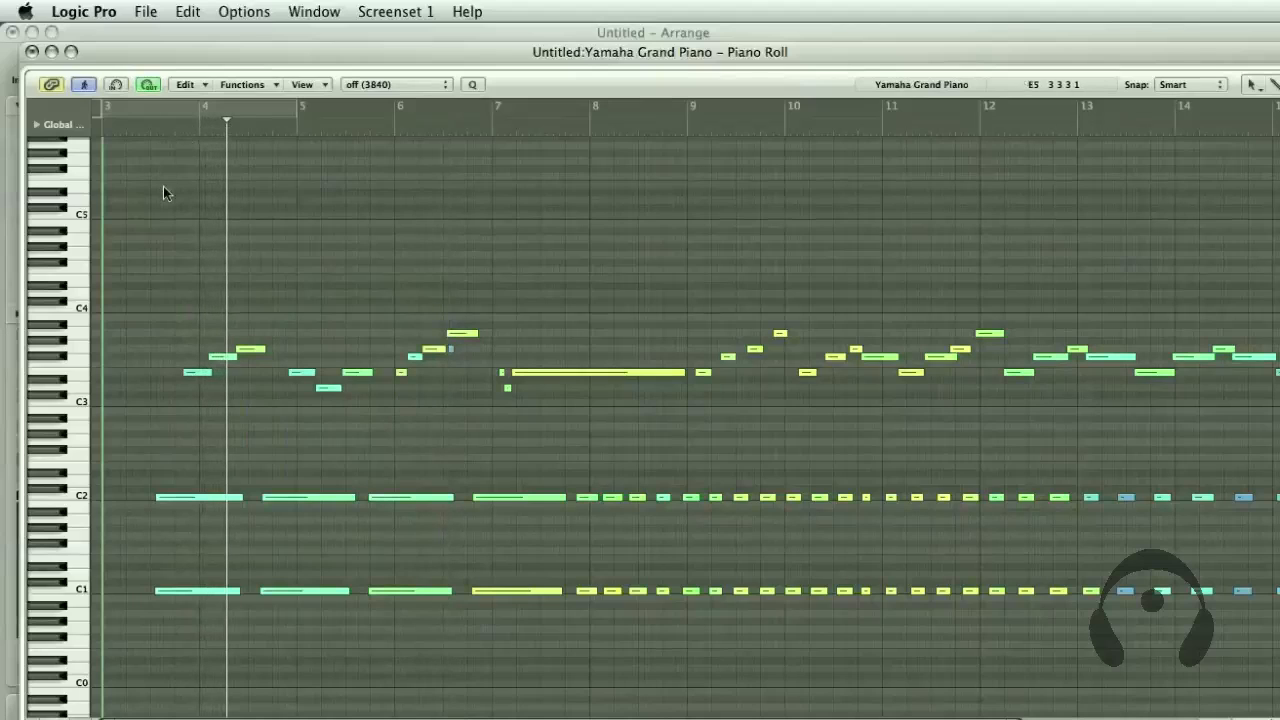
left_click(103, 124)
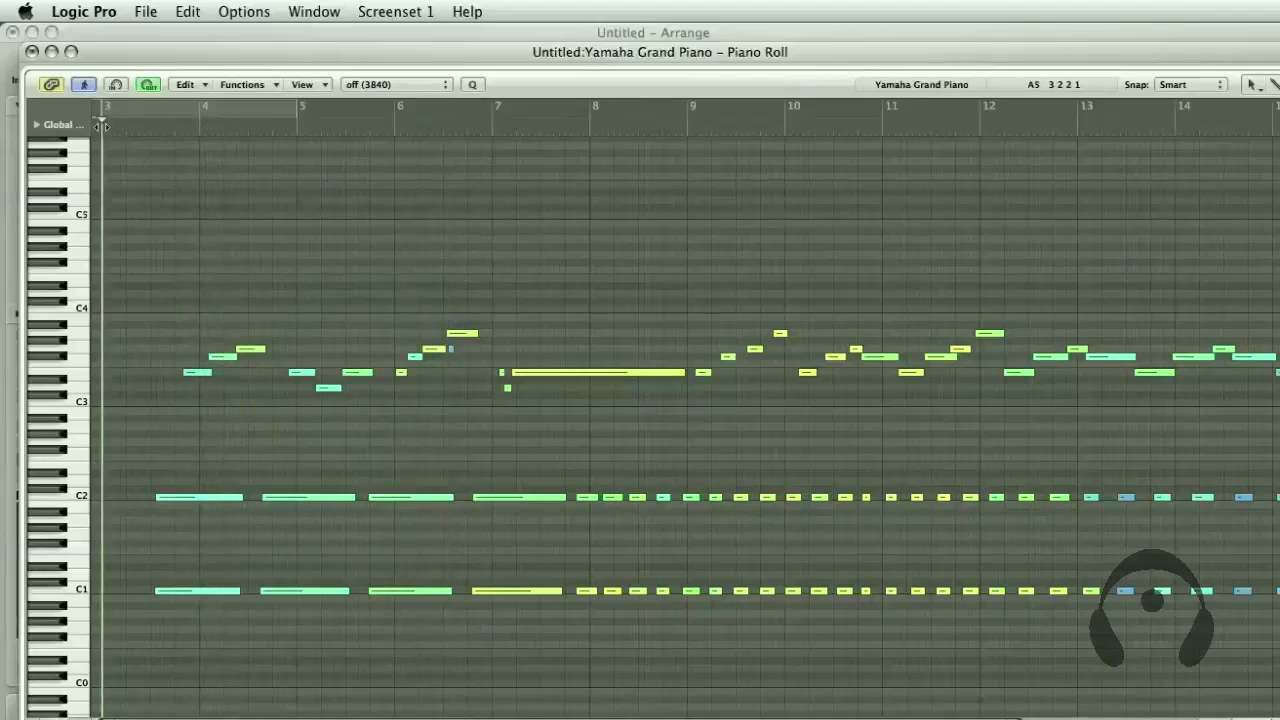
mouse_move(102, 127)
left_mouse_down()
mouse_move(164, 127)
mouse_move(97, 131)
left_mouse_up()
scroll(100, 136, "up", 5)
scroll(128, 165, "down", 4)
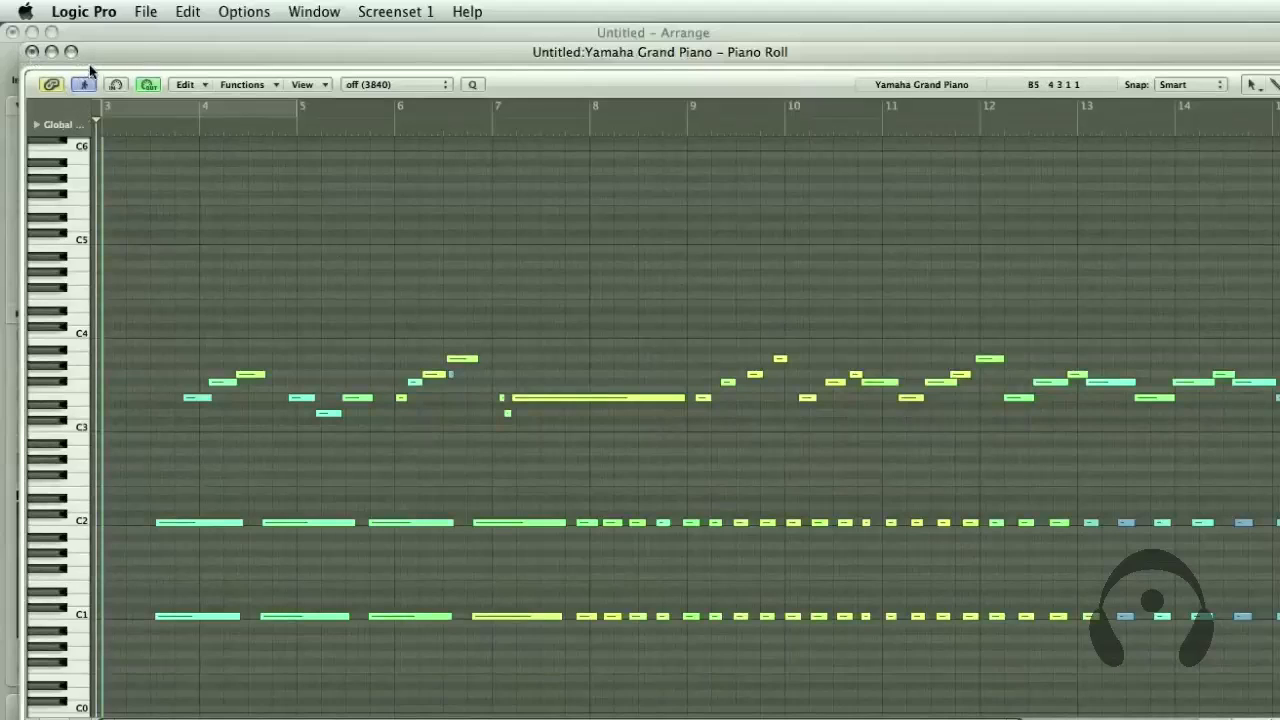
Show the global tracks in the Piano Roll, add the Beat Mapping track, and close the Piano Roll window
mouse_move(100, 54)
left_mouse_down()
mouse_move(308, 459)
mouse_move(260, 220)
mouse_move(250, 47)
mouse_move(97, 38)
mouse_move(108, 48)
left_mouse_up()
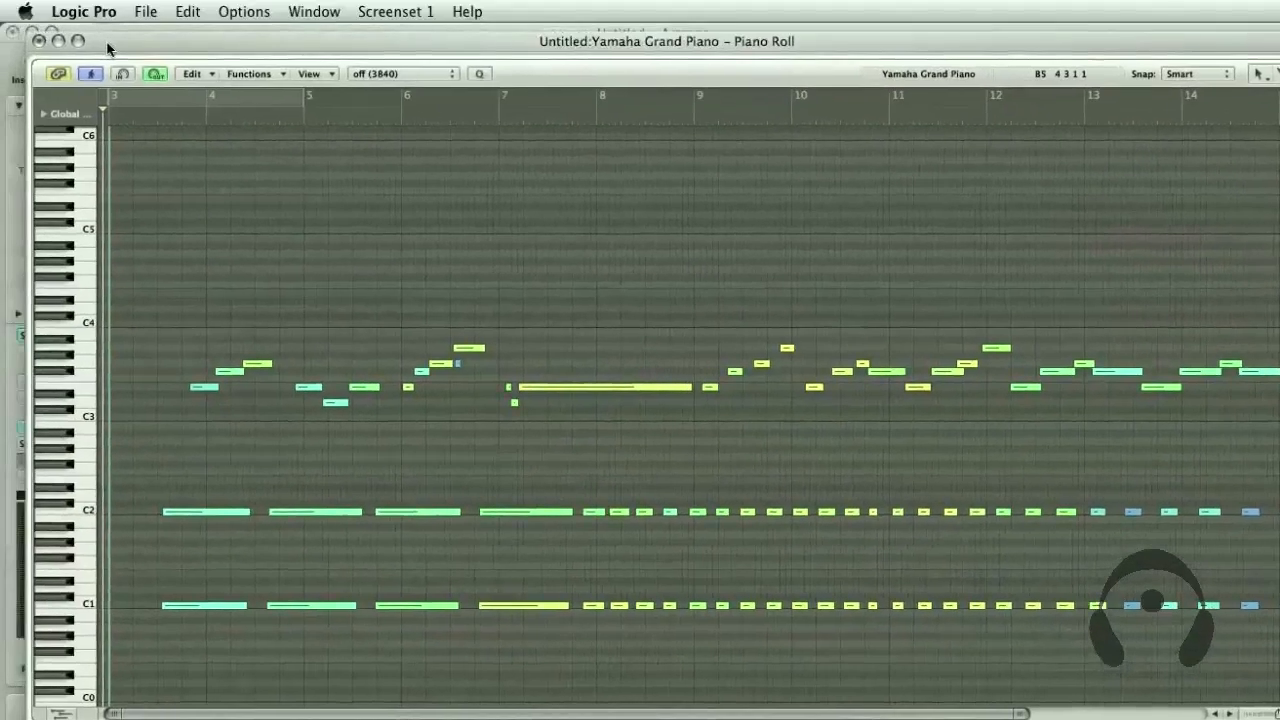
left_click(44, 116)
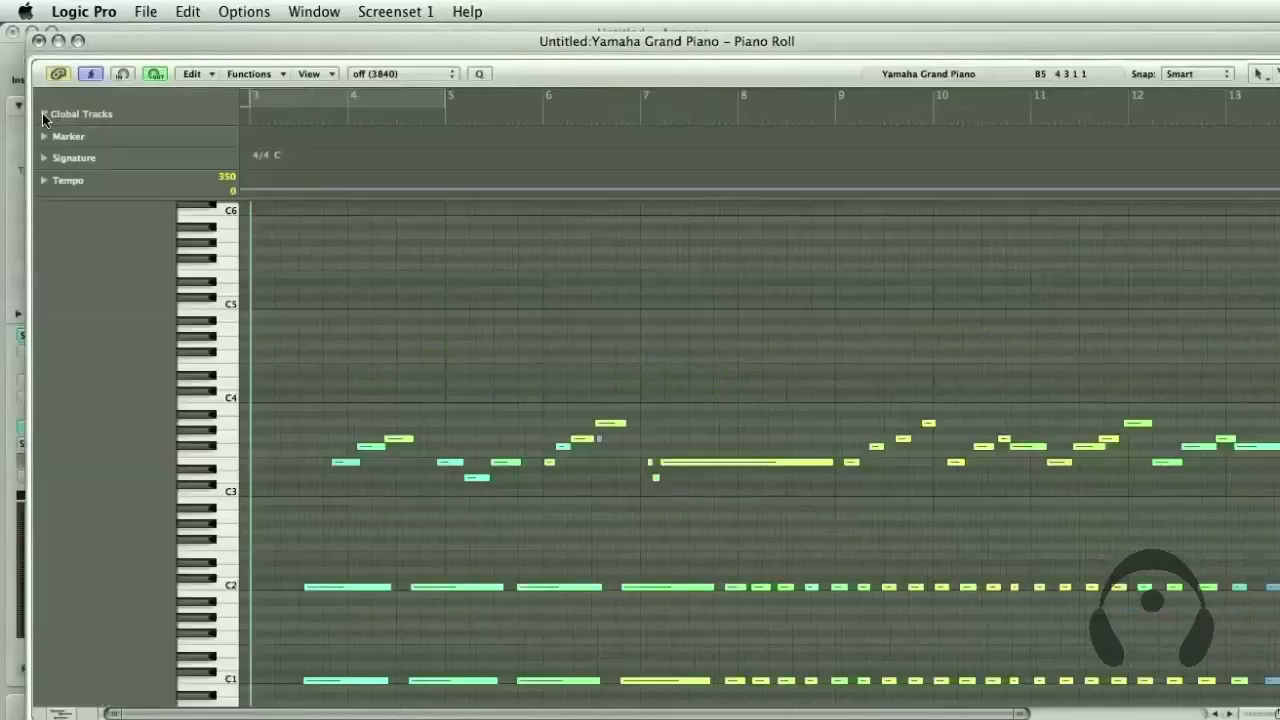
right_click(97, 113)
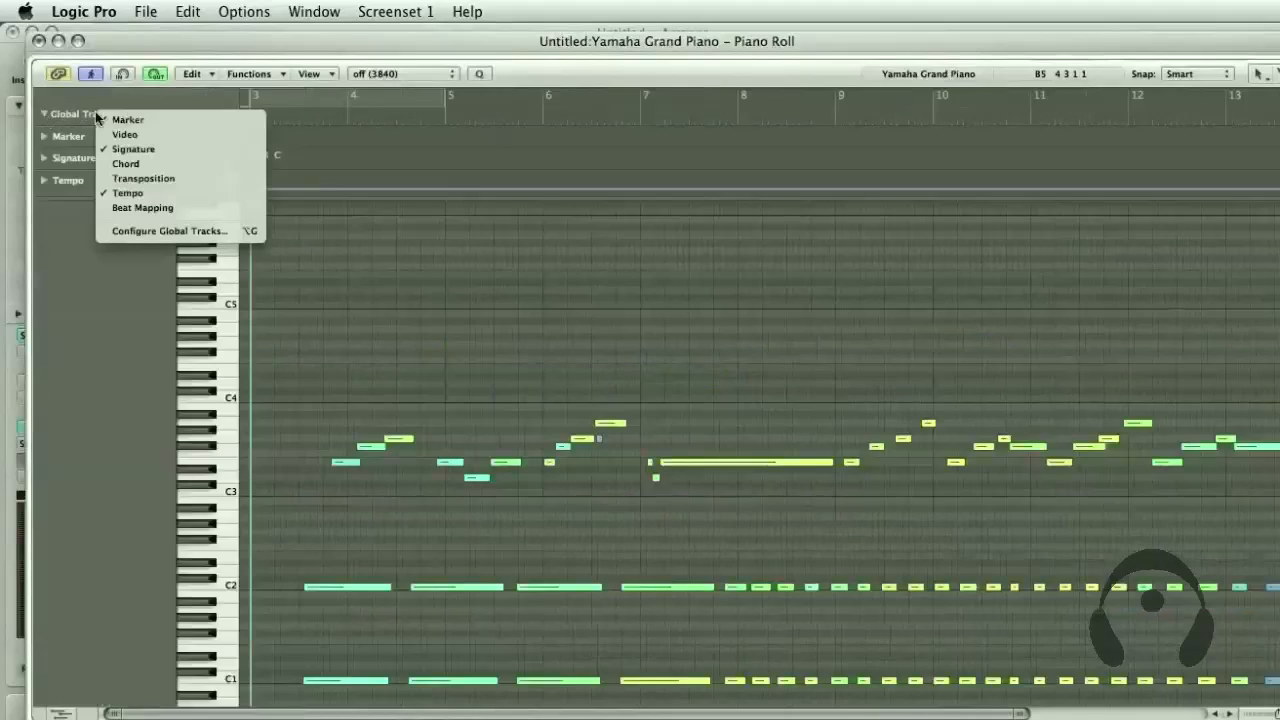
left_click(163, 207)
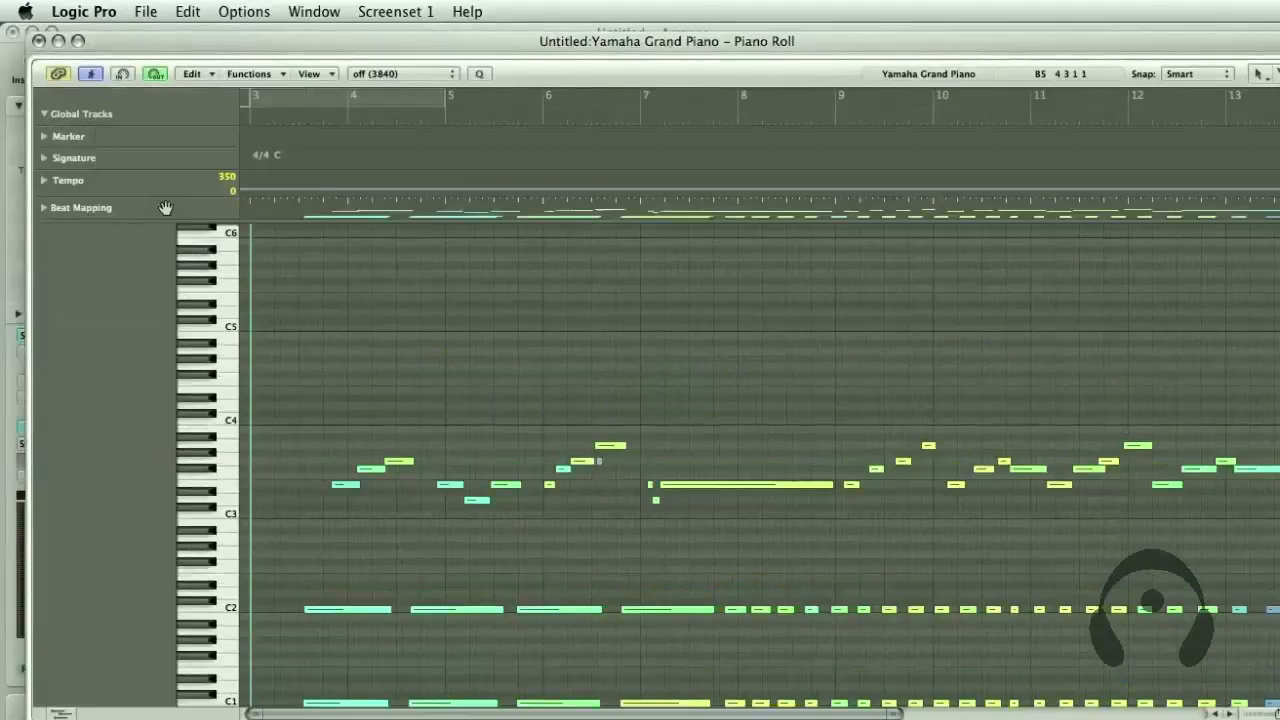
left_click(38, 42)
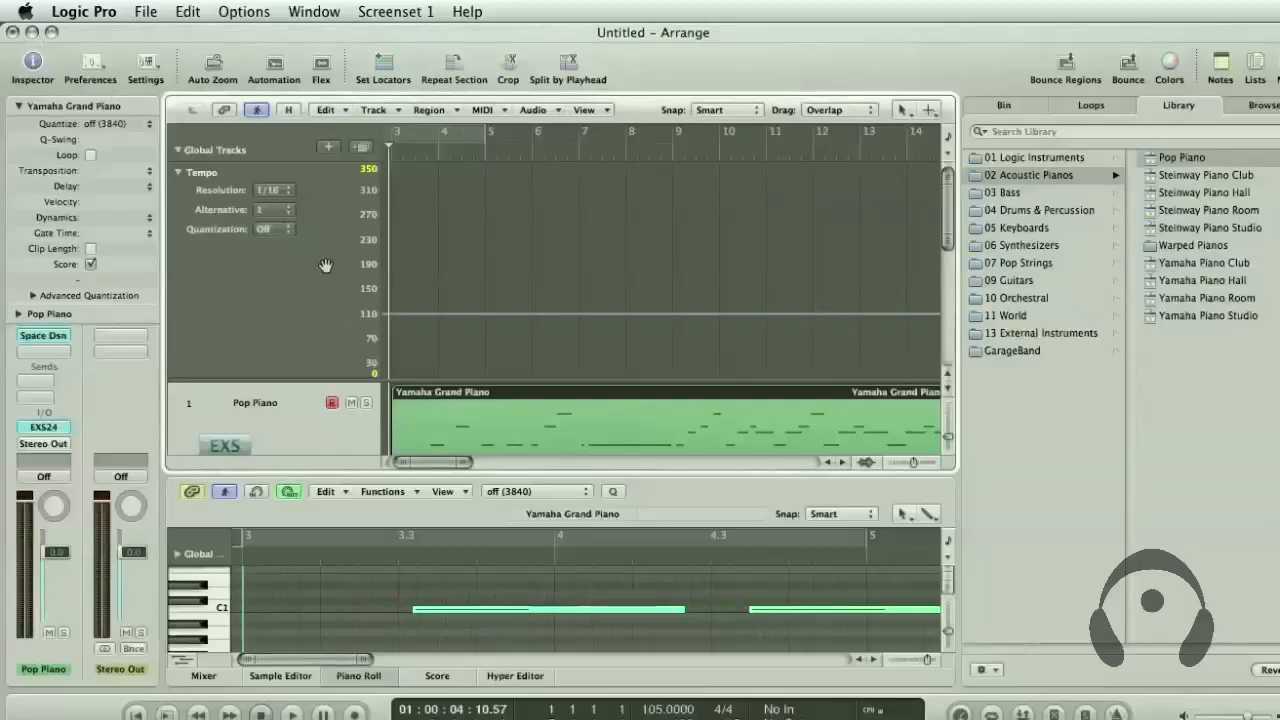
Collapse the editor area below the Arrange tracks, then add the Beat Mapping global track and make it taller
left_click(298, 481)
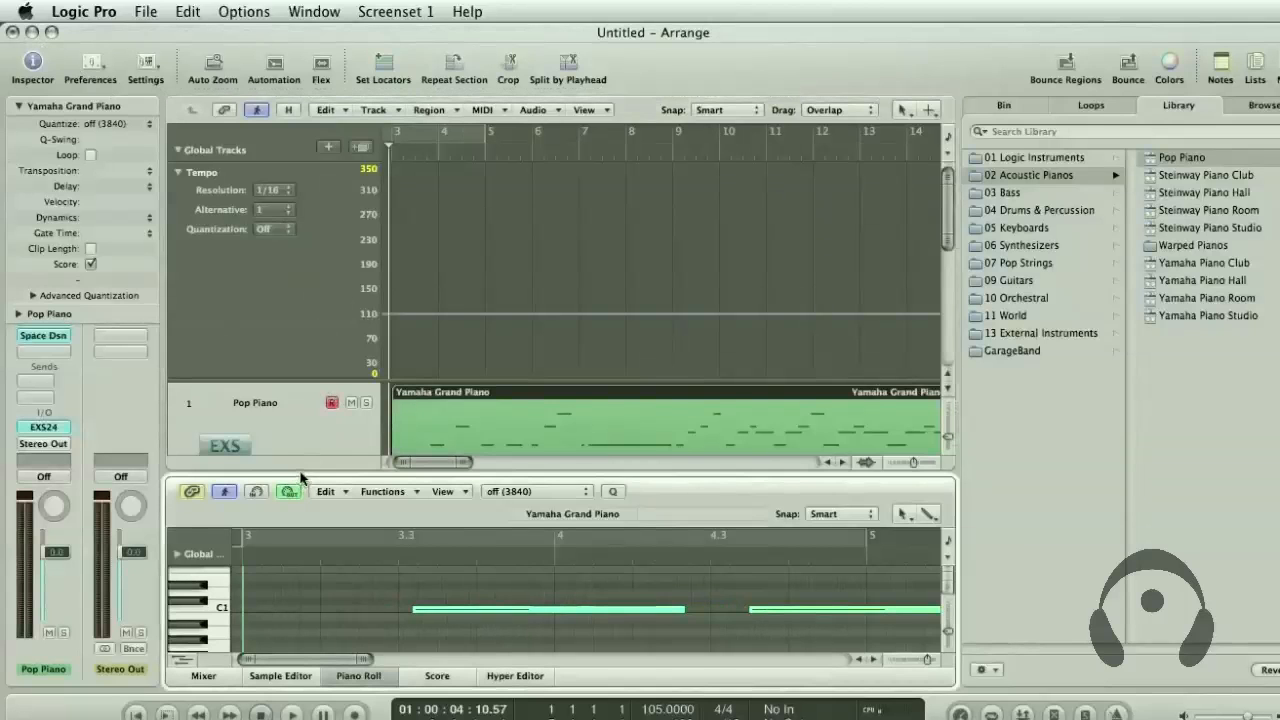
left_click_drag(853, 471, 840, 697)
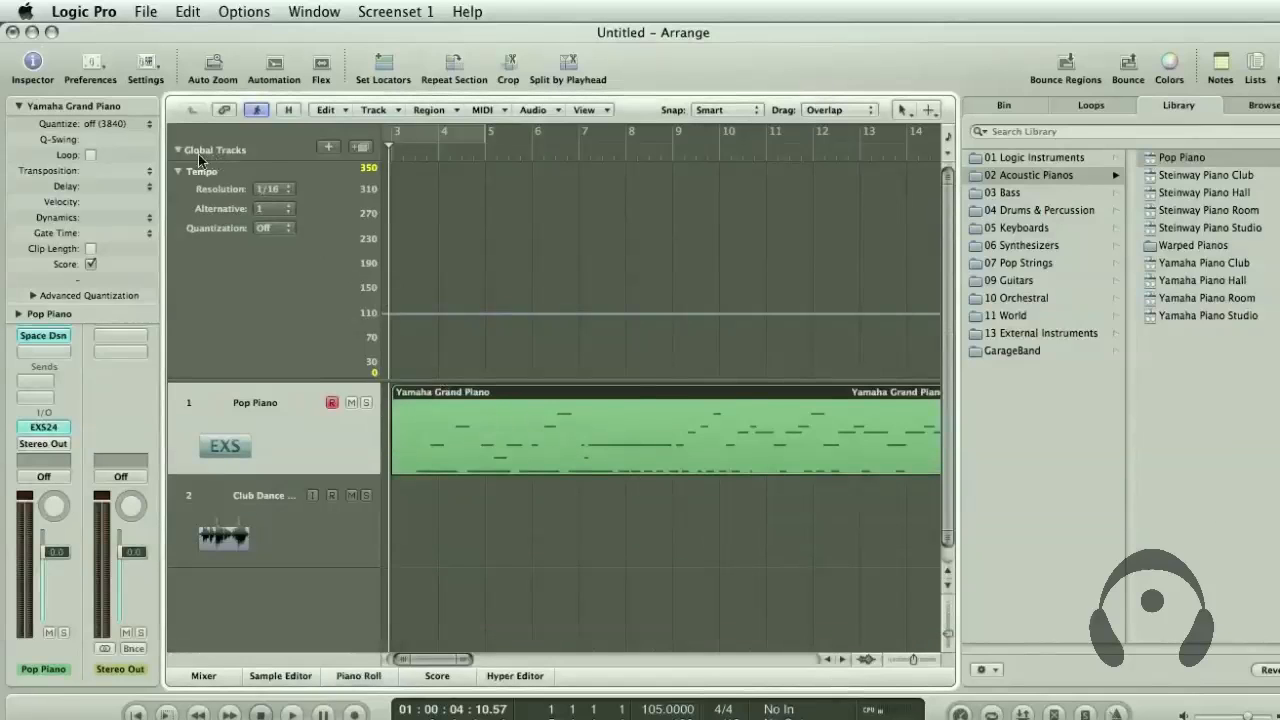
right_click(225, 150)
left_click(298, 243)
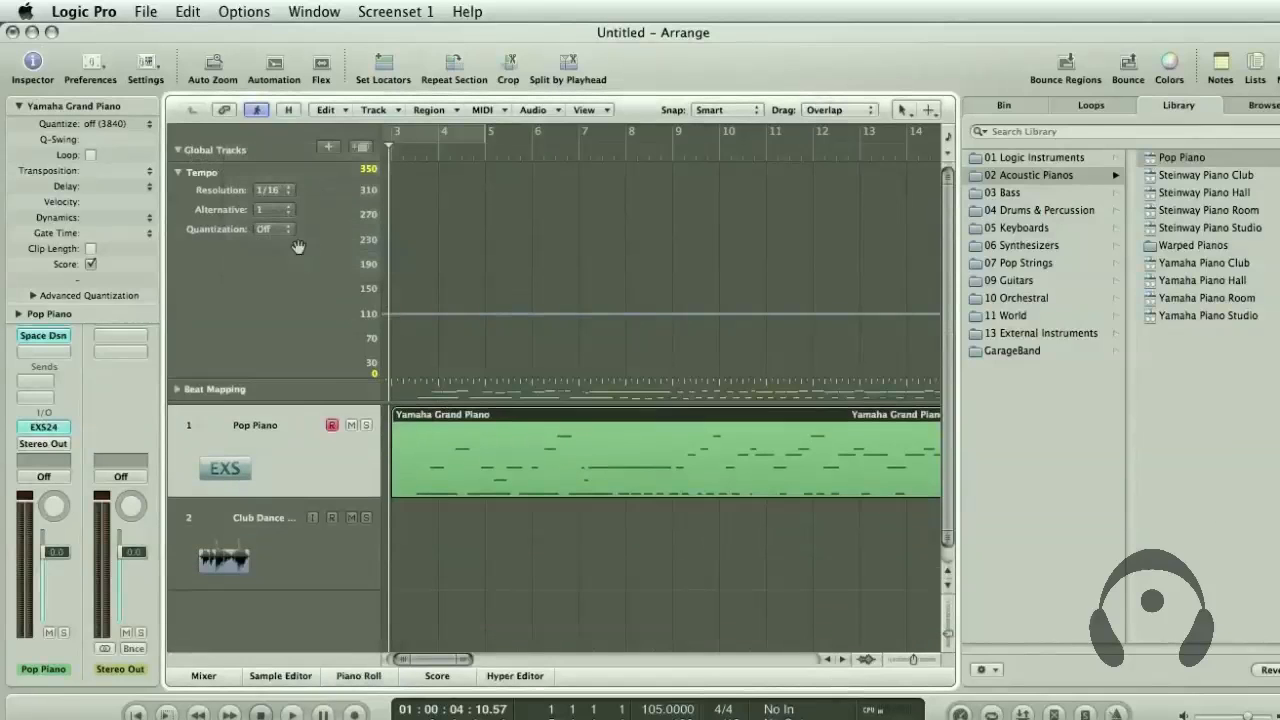
left_click_drag(318, 412, 317, 478)
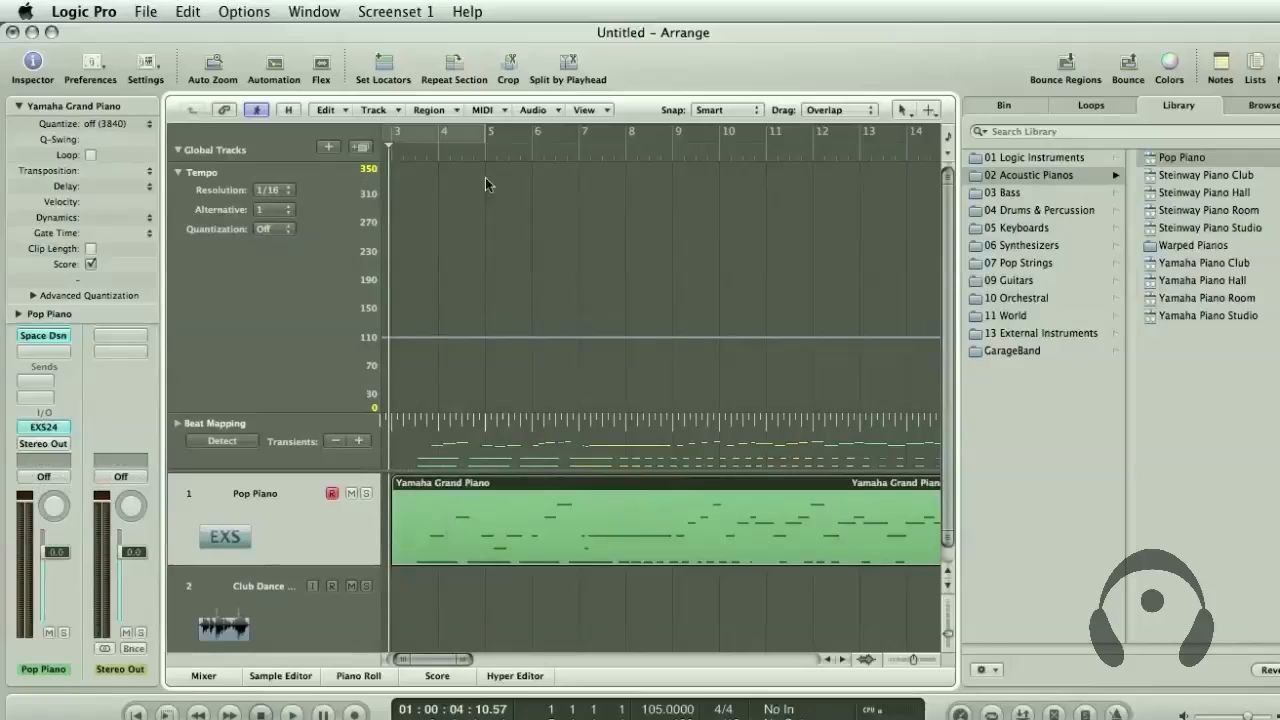
Open the piano region in a separate Score window and show the global tracks there
left_click(429, 5)
mouse_move(314, 11)
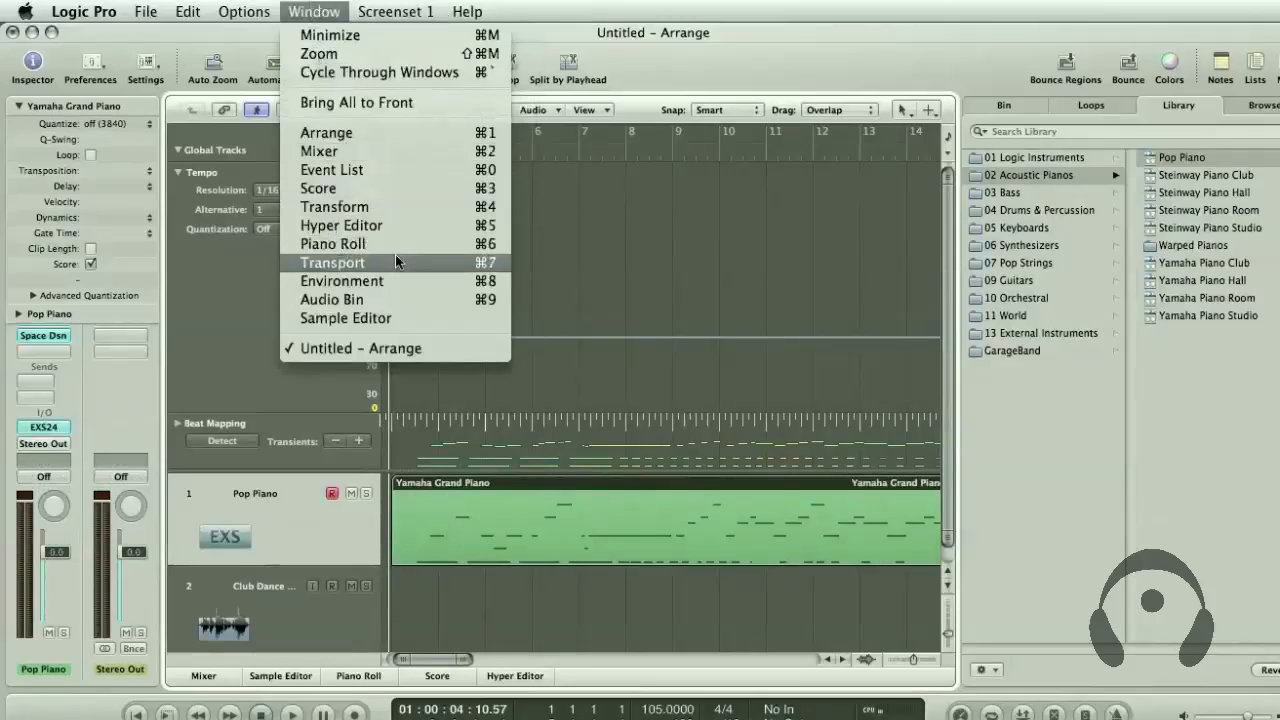
left_click(362, 190)
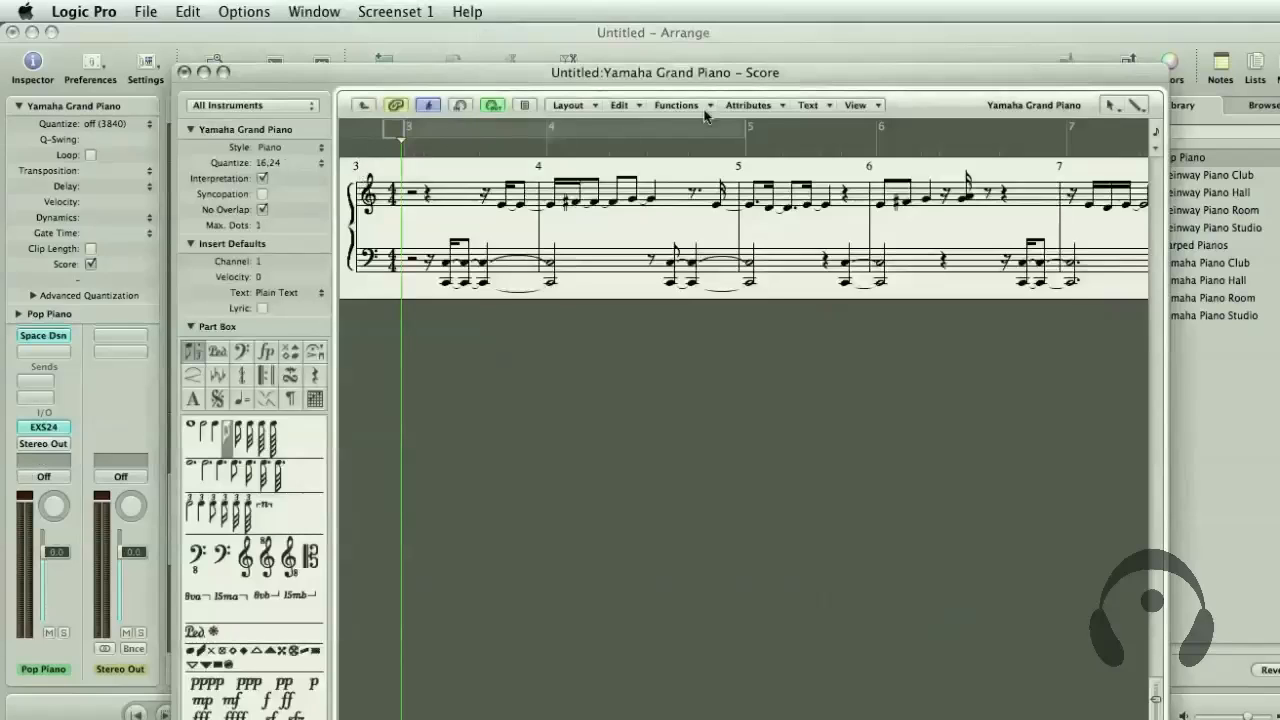
left_click(860, 105)
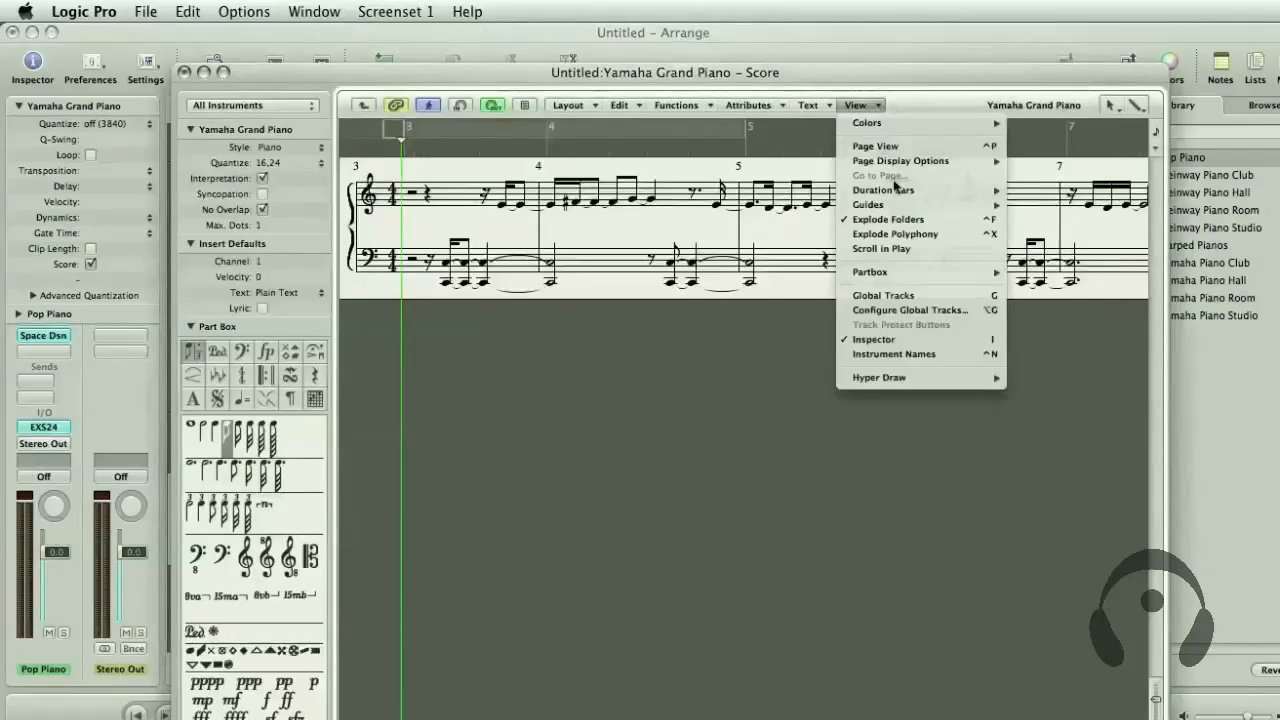
left_click(920, 293)
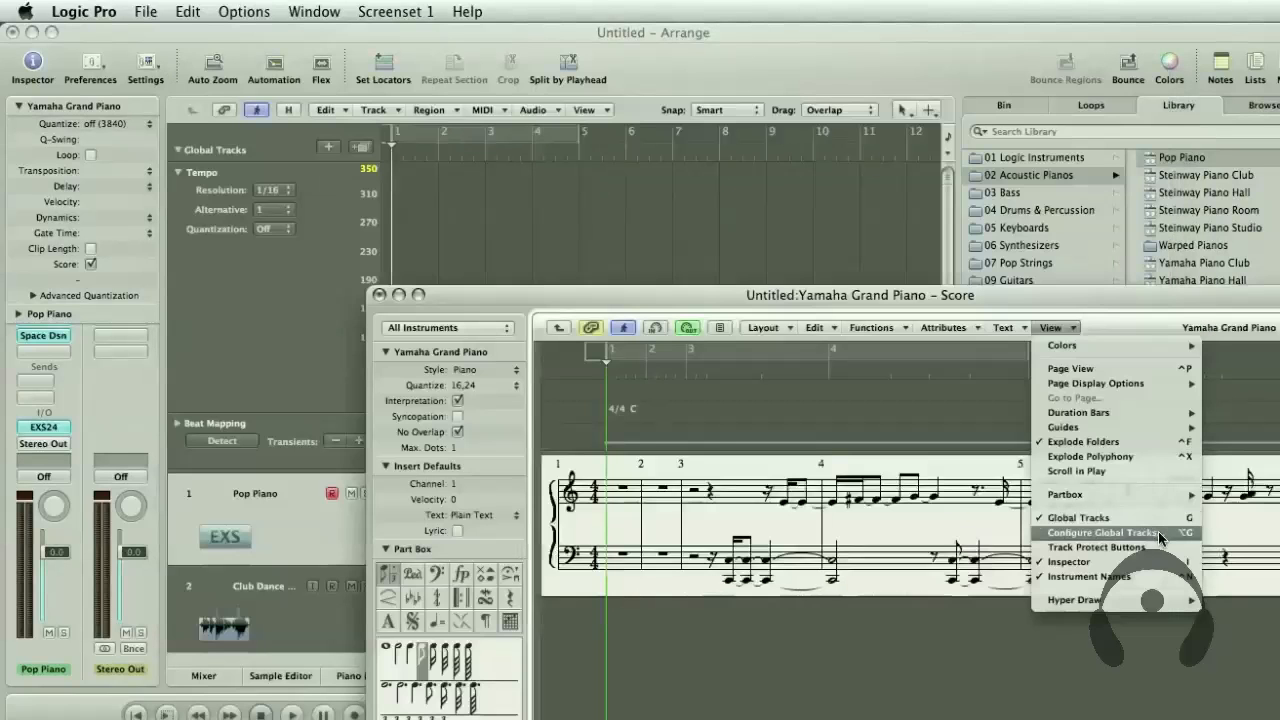
Configure the Score window's global tracks to show only Tempo and Beat Mapping, and enlarge the Beat Mapping track
left_click(1160, 538)
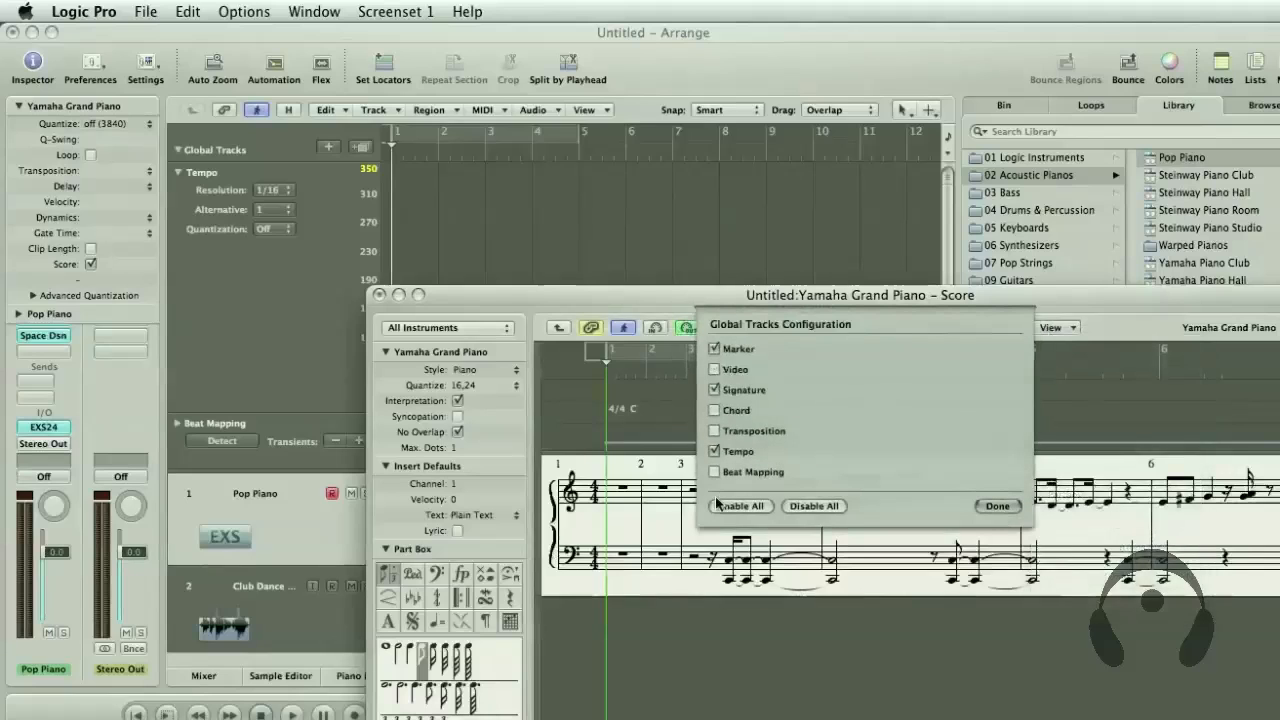
left_click(714, 471)
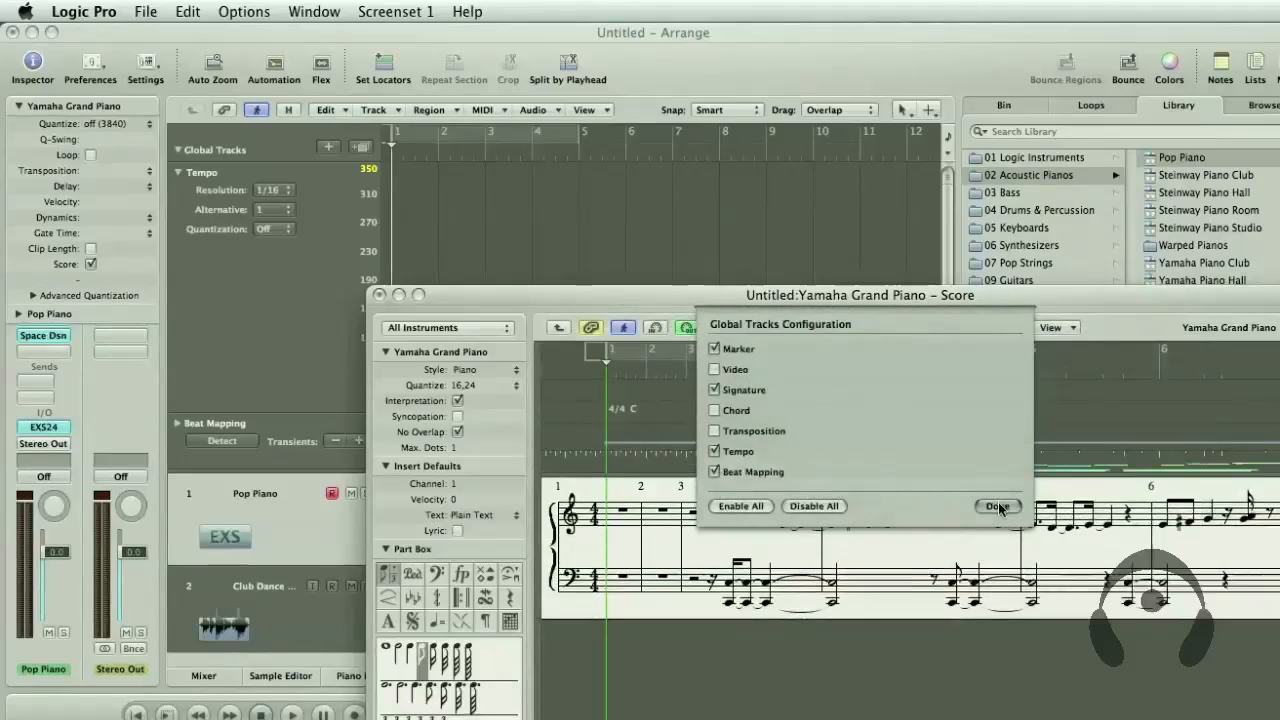
left_click(714, 348)
left_click(714, 389)
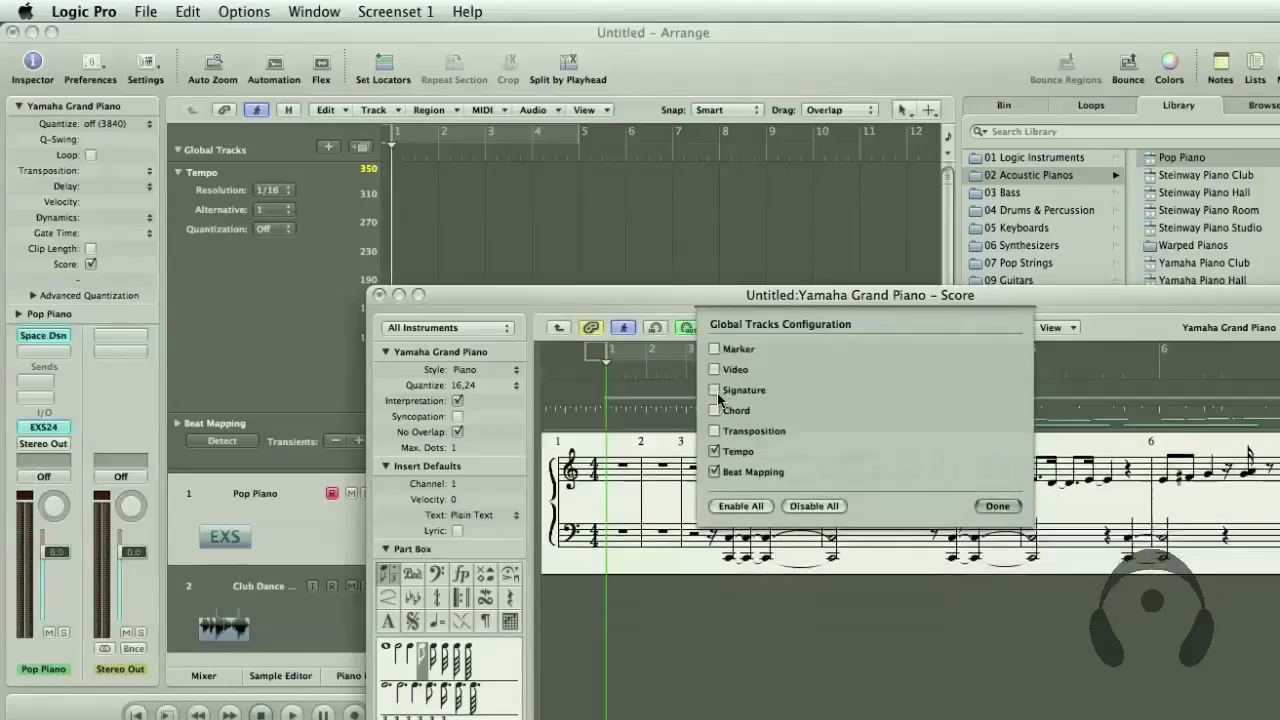
left_click(998, 506)
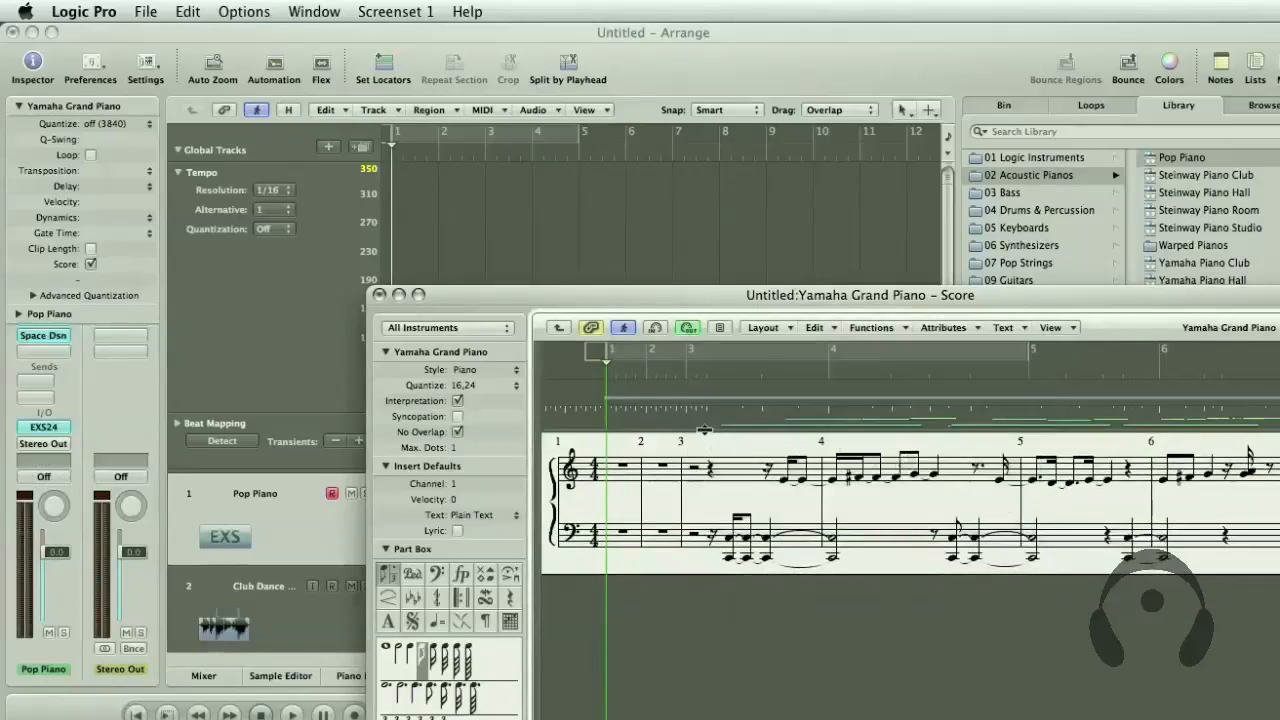
left_click_drag(704, 430, 704, 580)
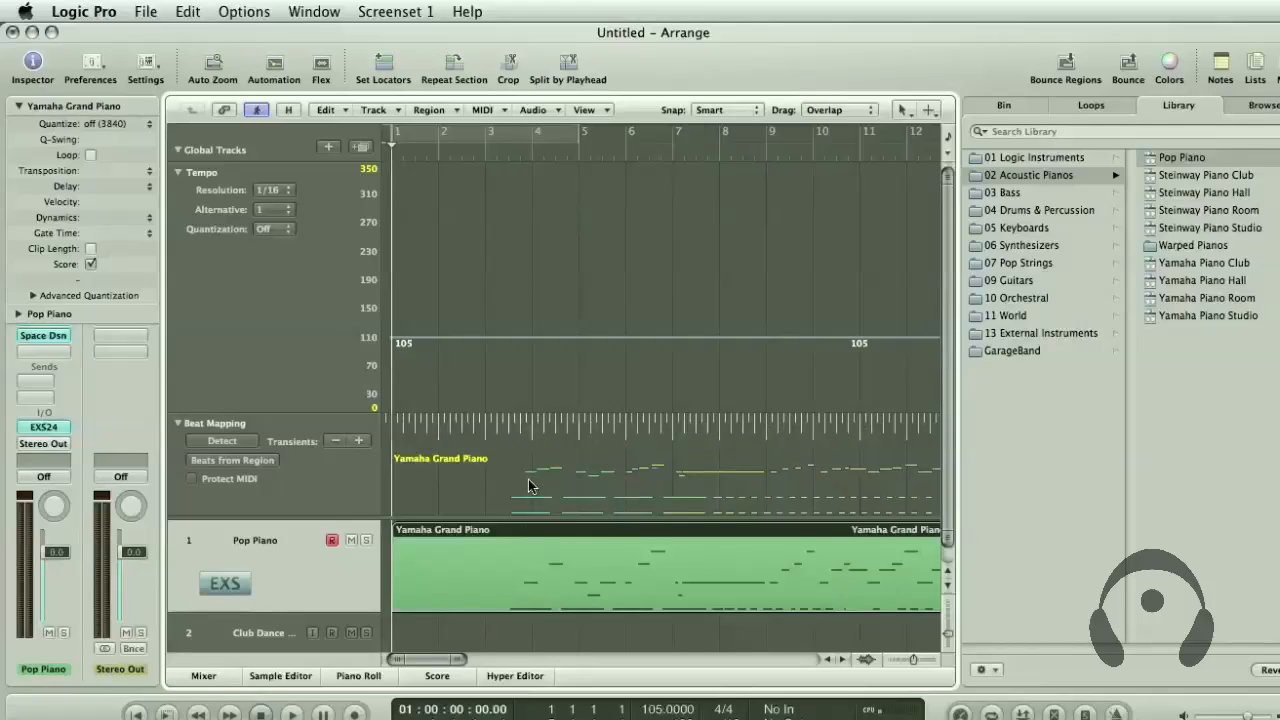
Beat-map the bar 3 downbeat in the Arrange window to the first low notes of the piano recording
left_click_drag(484, 151, 482, 223)
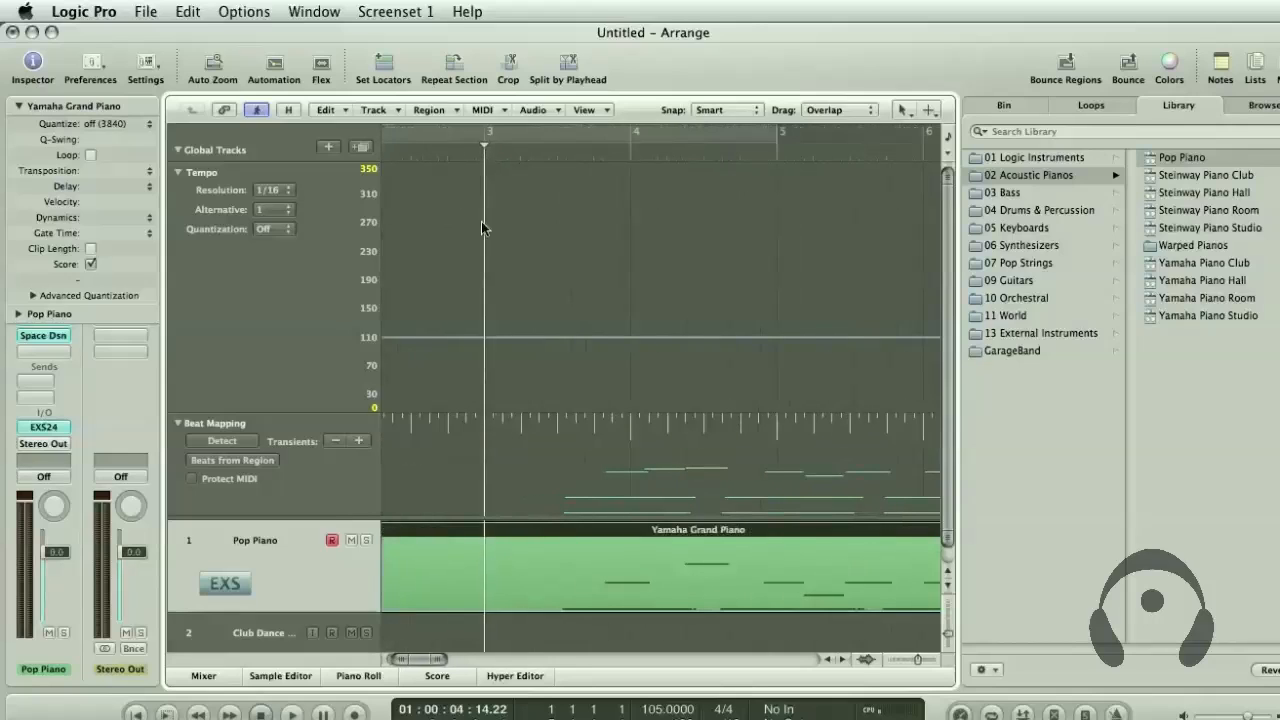
left_click(464, 151)
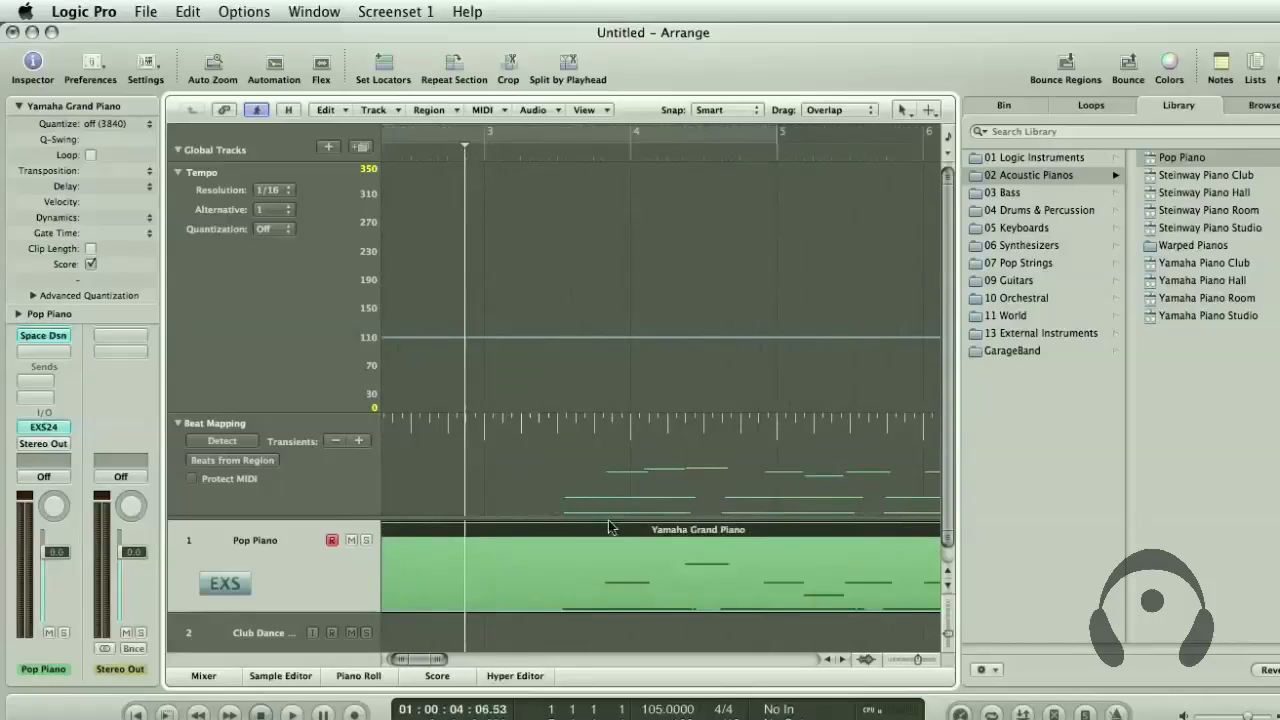
mouse_move(485, 441)
left_mouse_down()
mouse_move(490, 500)
mouse_move(565, 503)
left_mouse_up()
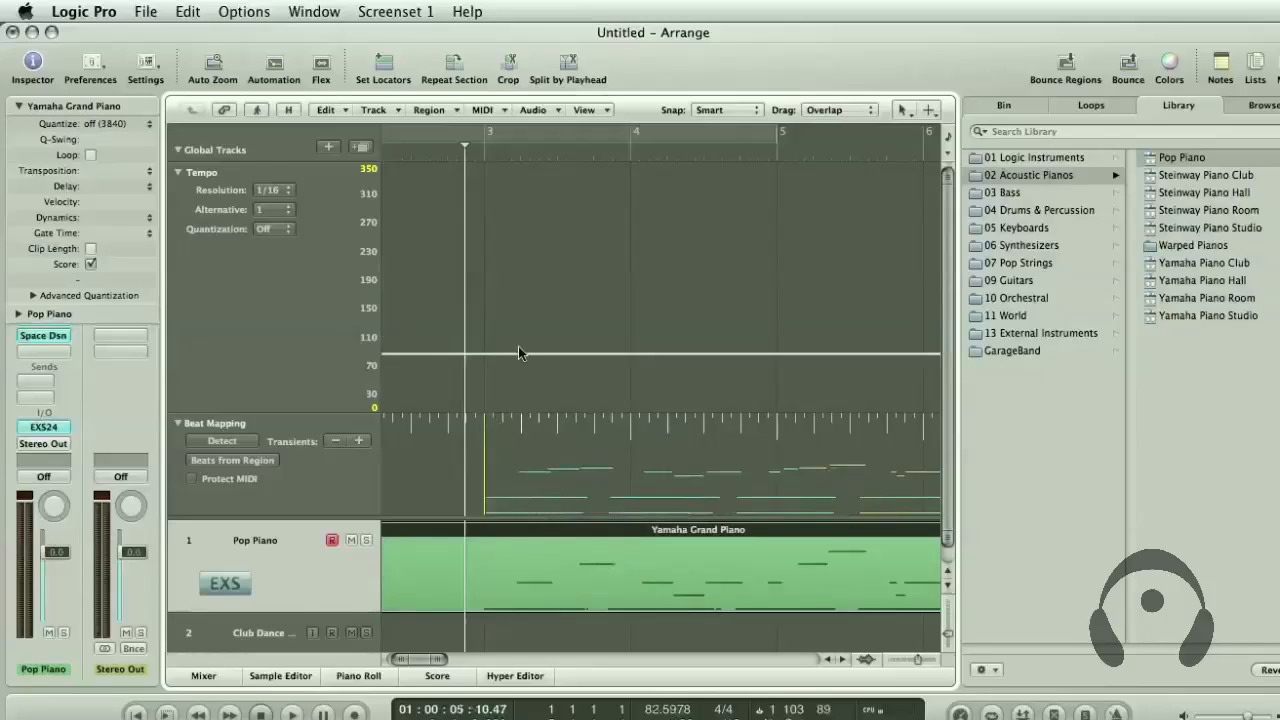
Play the part from bar 3 and beat-map the bar 4 downbeat to the second pair of low piano notes
left_click(486, 151)
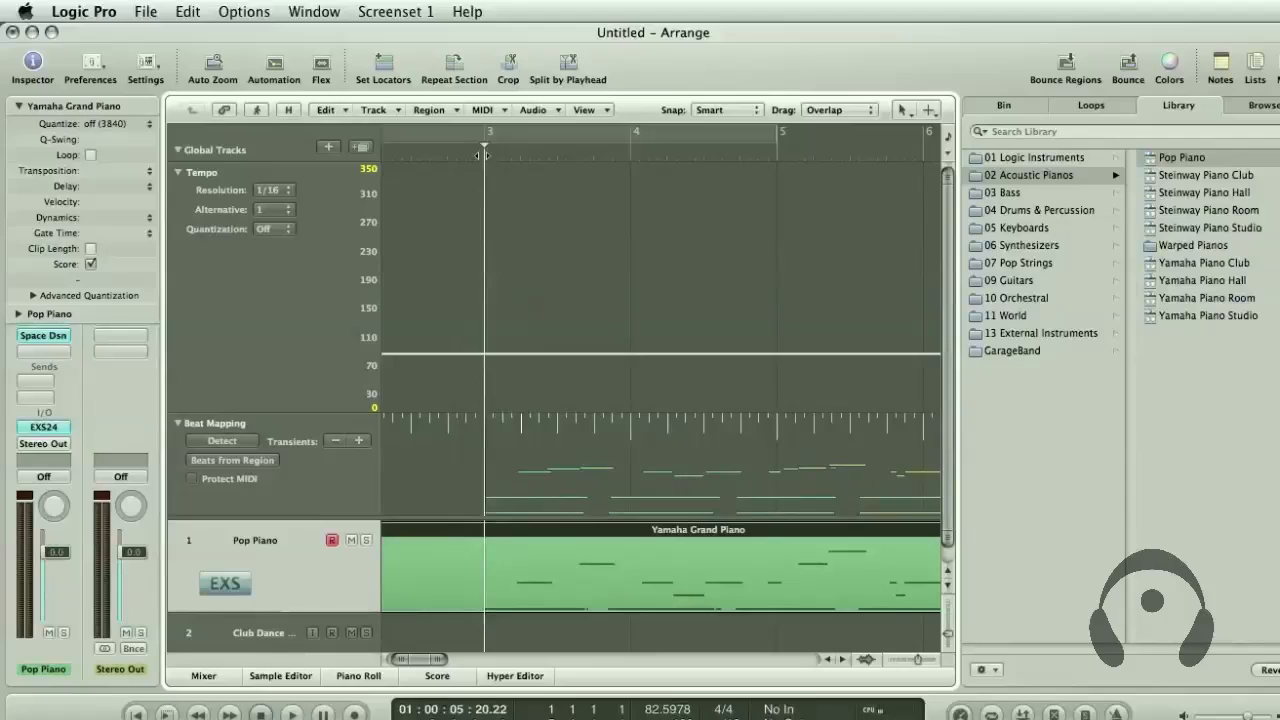
key("space")
key("space")
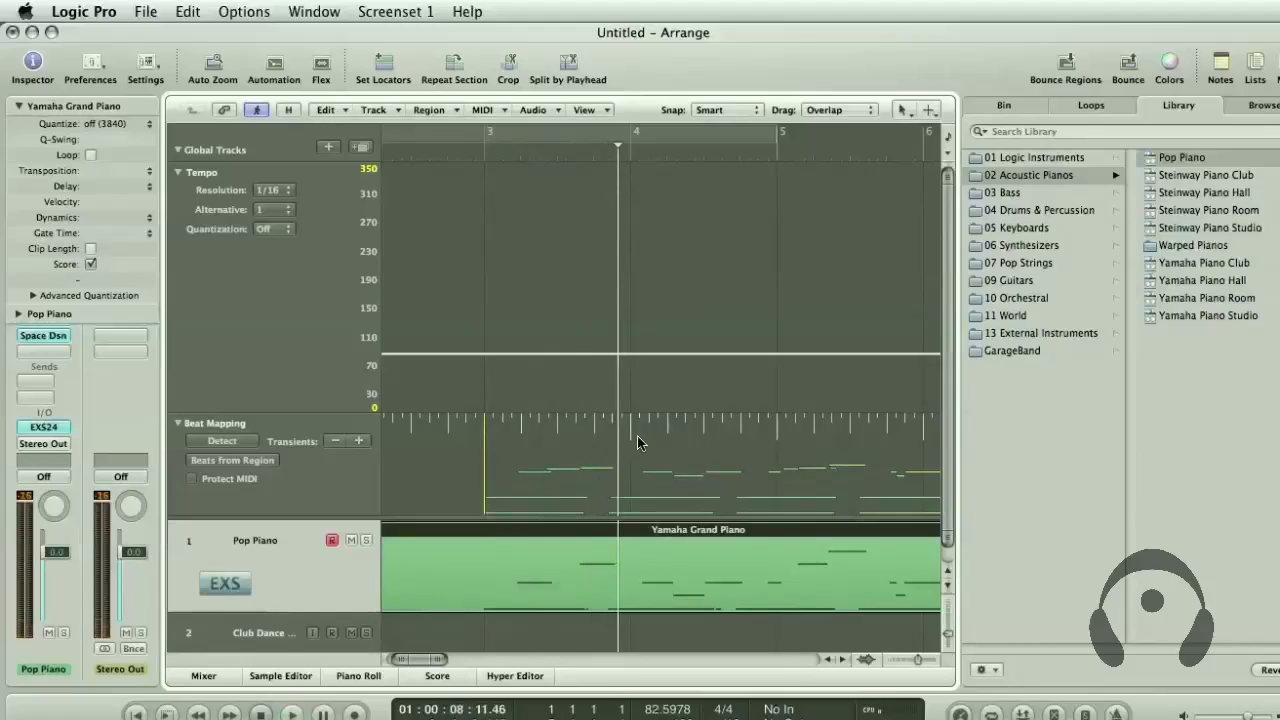
left_click_drag(630, 438, 610, 515)
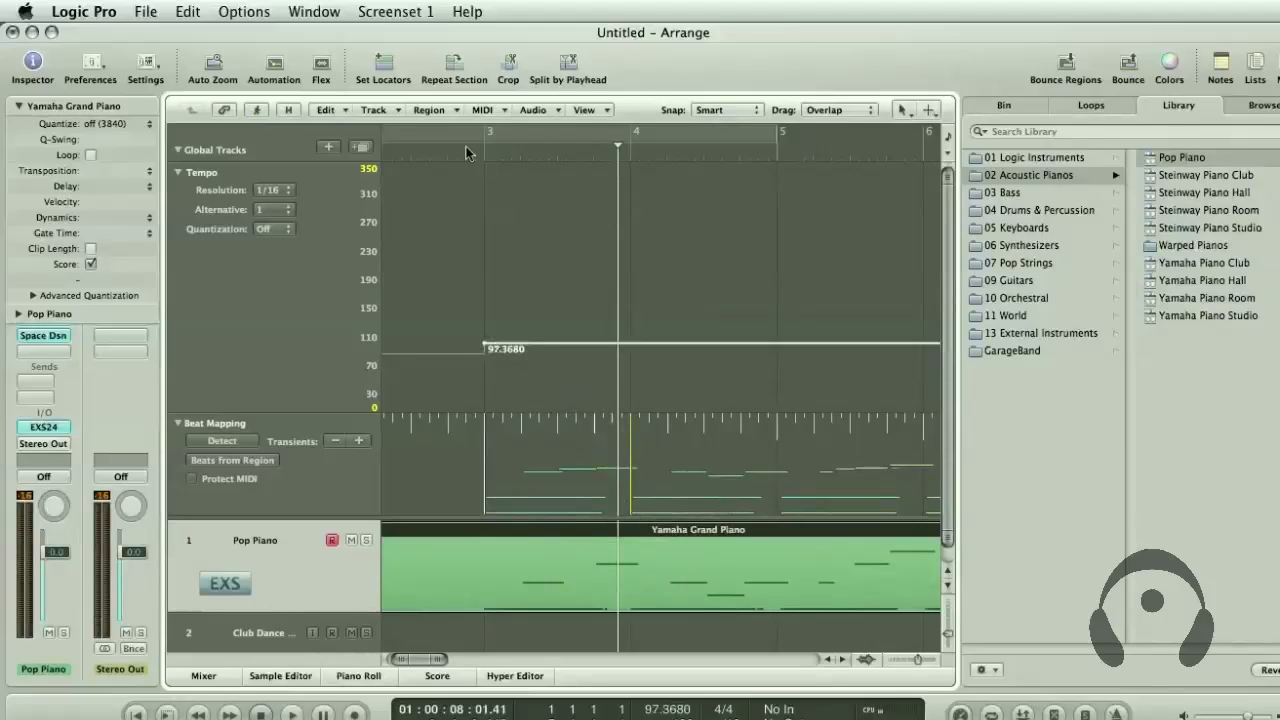
Play the beat-mapped piano part with the metronome from midway through bar 2 to just past bar 4
left_click(411, 145)
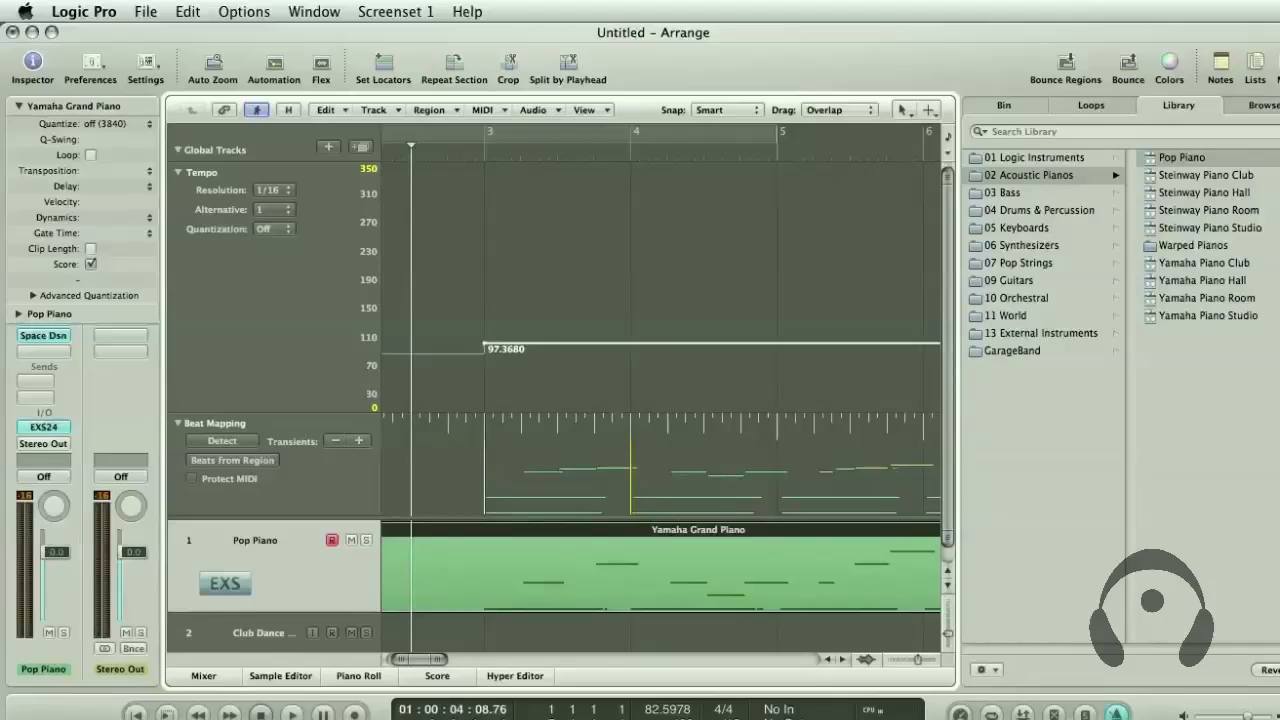
key("space")
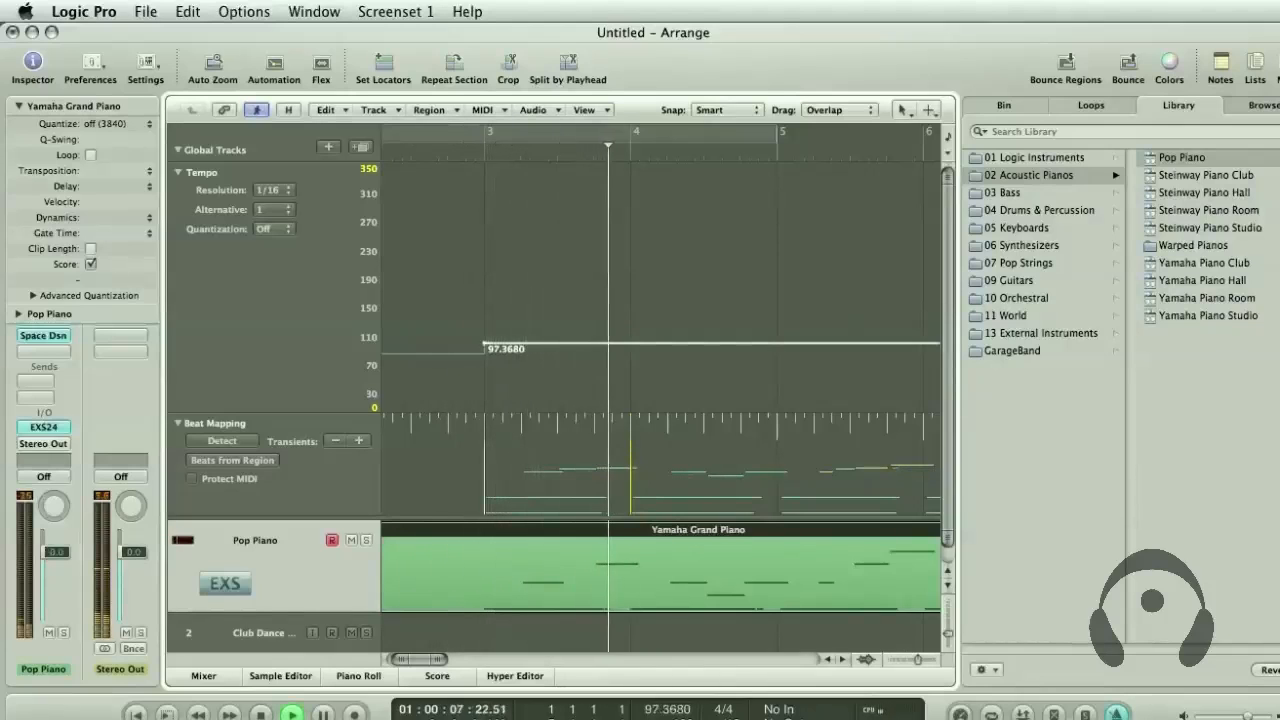
key("space")
left_click(451, 356)
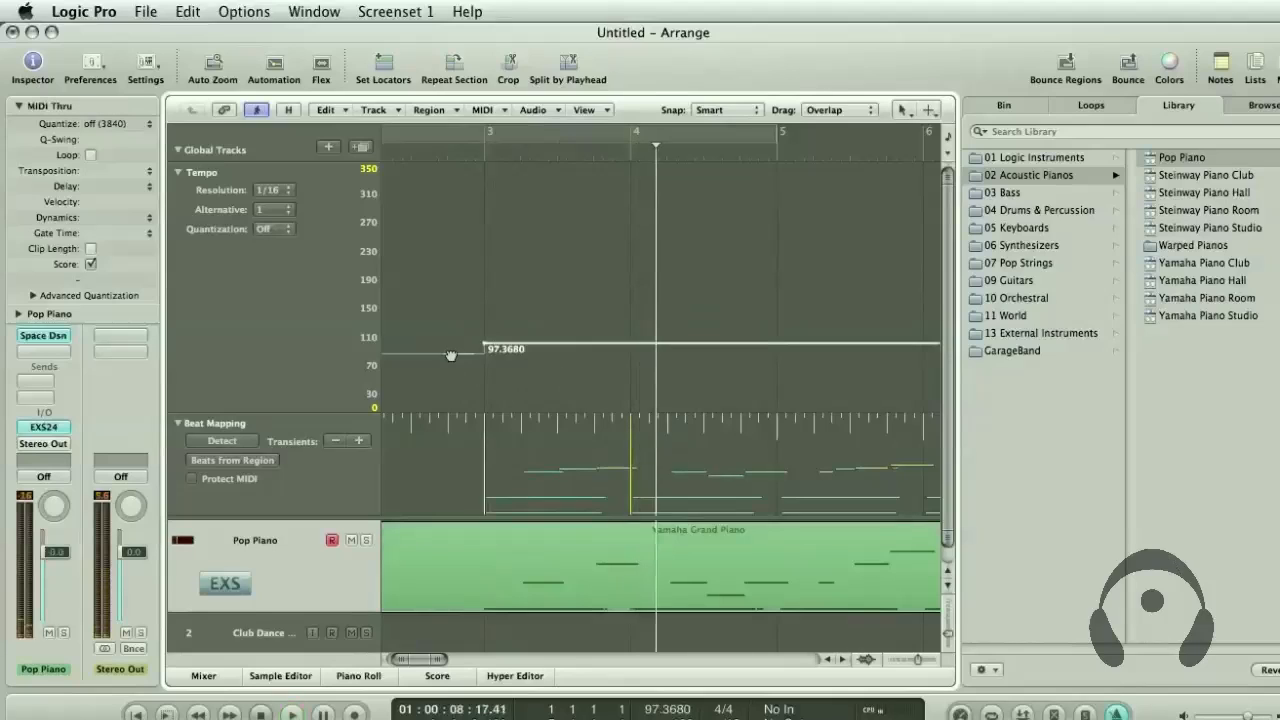
Raise the tempo before bar 3 to about 98 BPM and play the piano part from late in bar 2
left_click_drag(451, 356, 451, 342)
mouse_move(417, 151)
left_mouse_down()
mouse_move(372, 151)
mouse_move(427, 153)
left_mouse_up()
key("space")
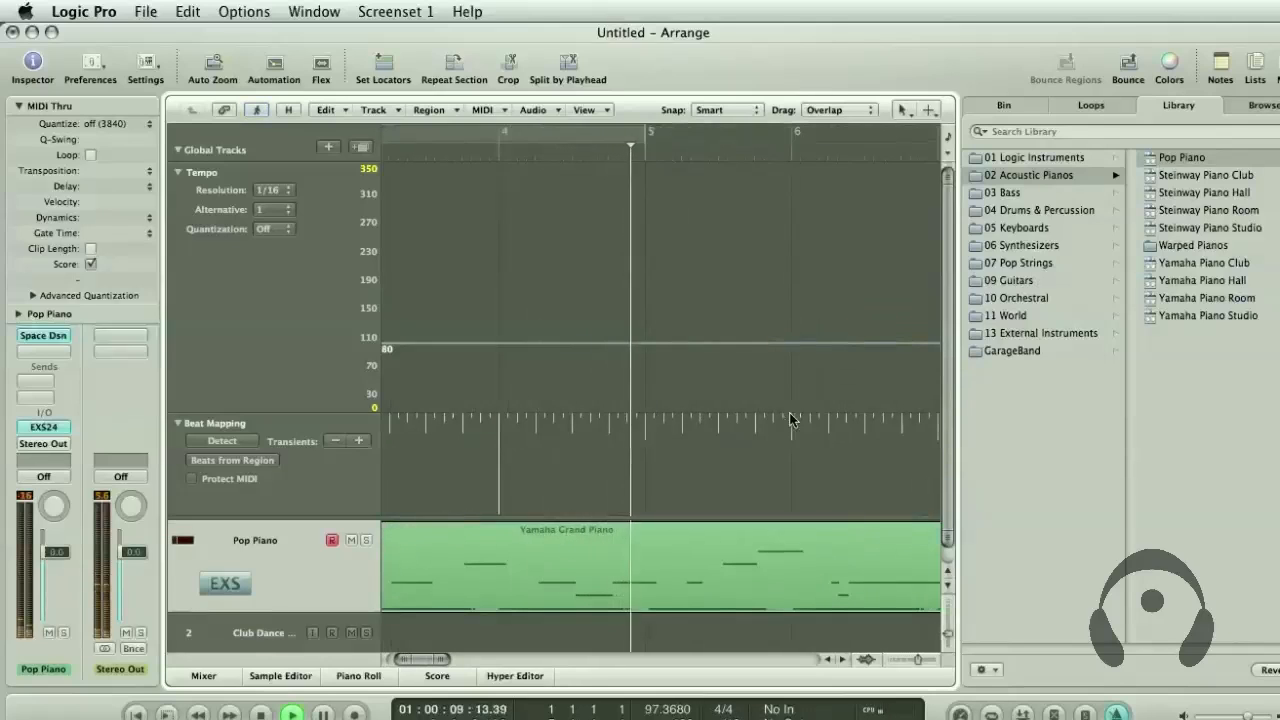
Beat-map the bar 5 and bar 6 downbeats to the low piano notes, playing from late in bar 3 to check them
left_click(643, 531)
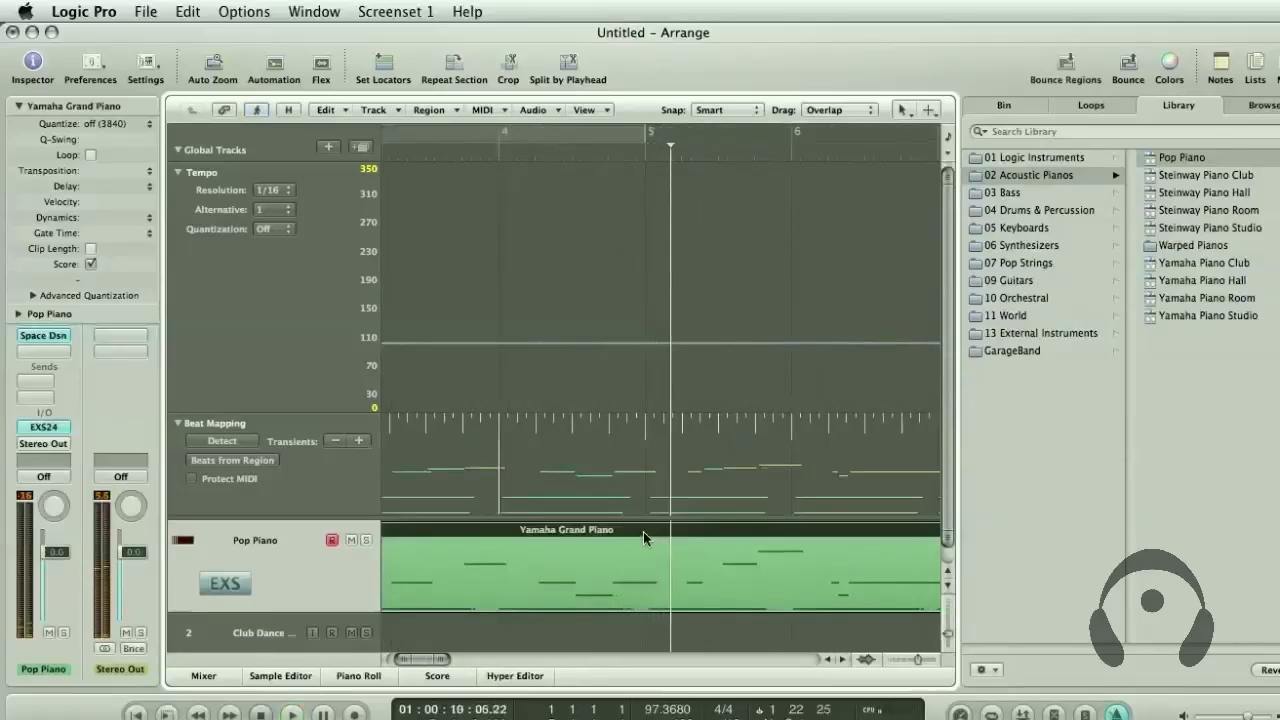
left_click_drag(649, 437, 652, 440)
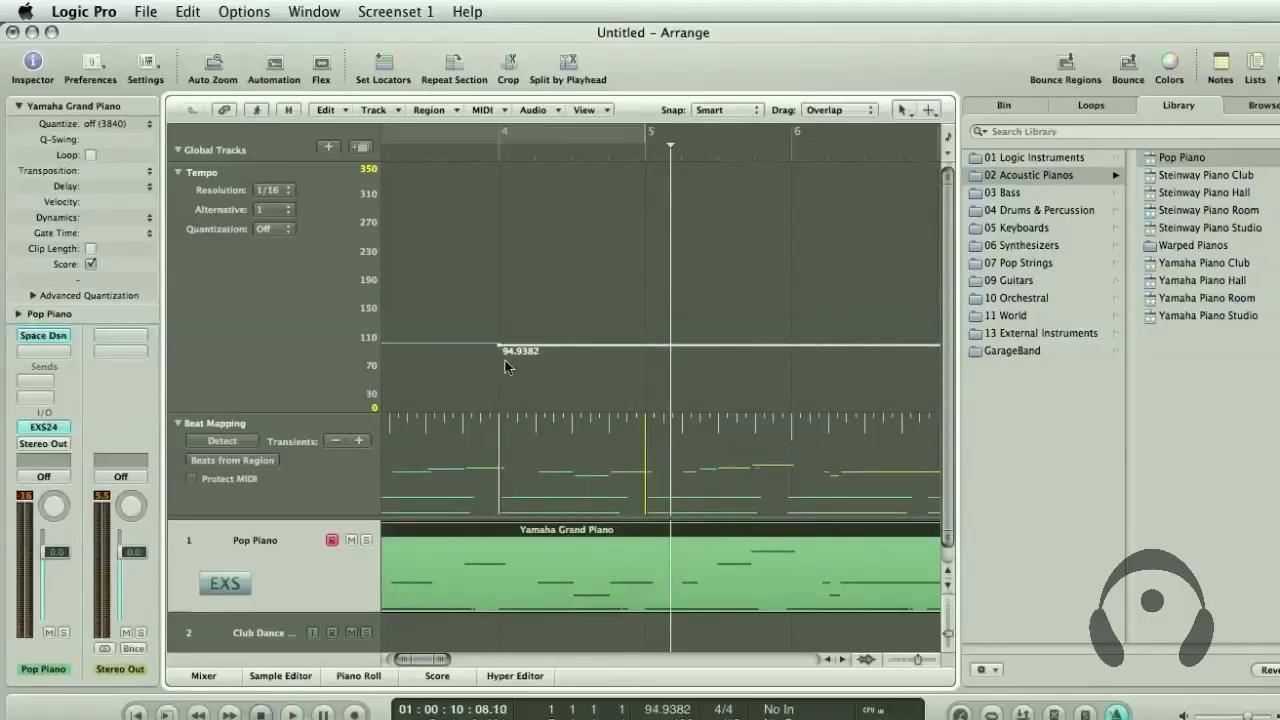
double_click(469, 151)
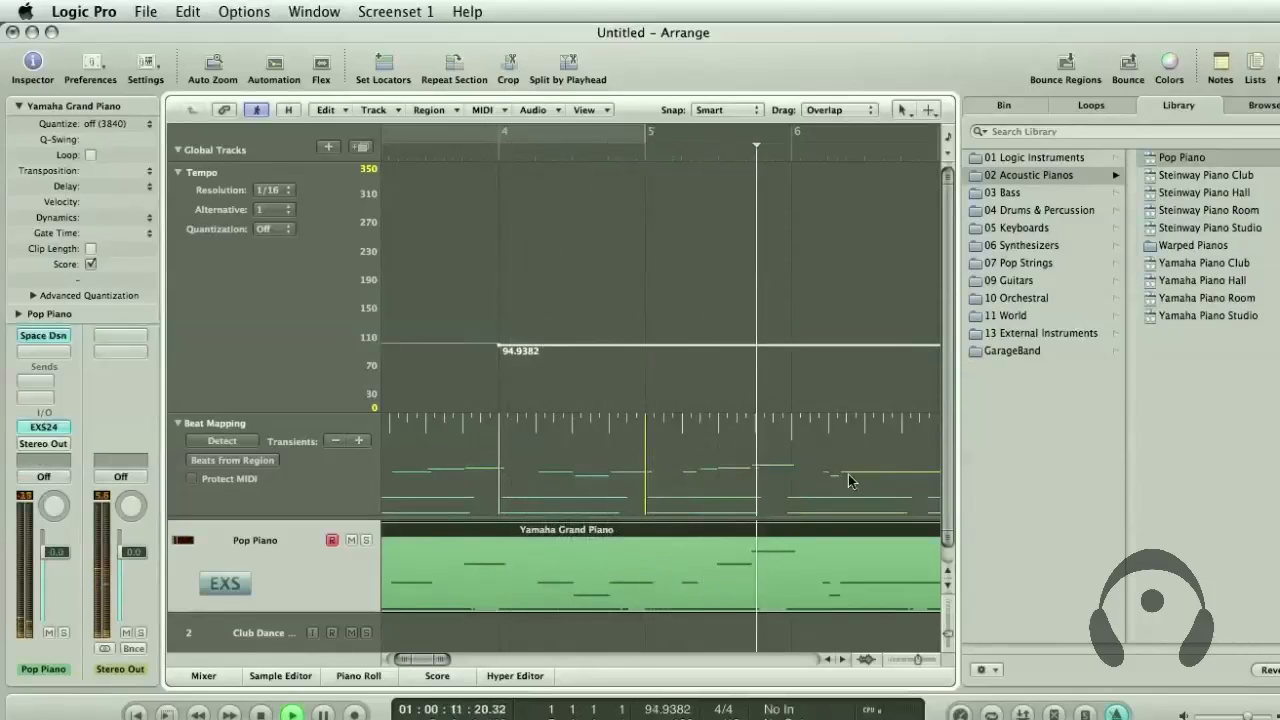
key("space")
left_click_drag(790, 466, 790, 446)
scroll(820, 474, "right", 5)
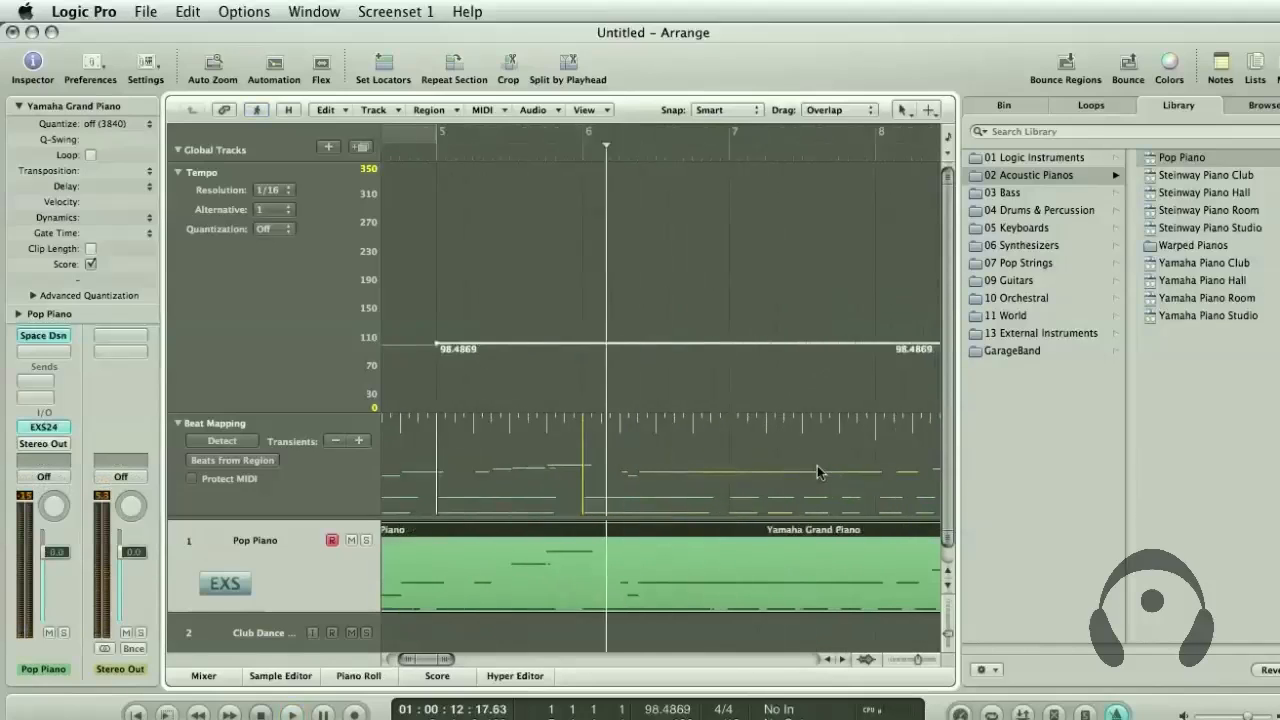
Play the part from late in bar 5 and beat-map the bar 7 downbeat to its low piano note
left_click(508, 148)
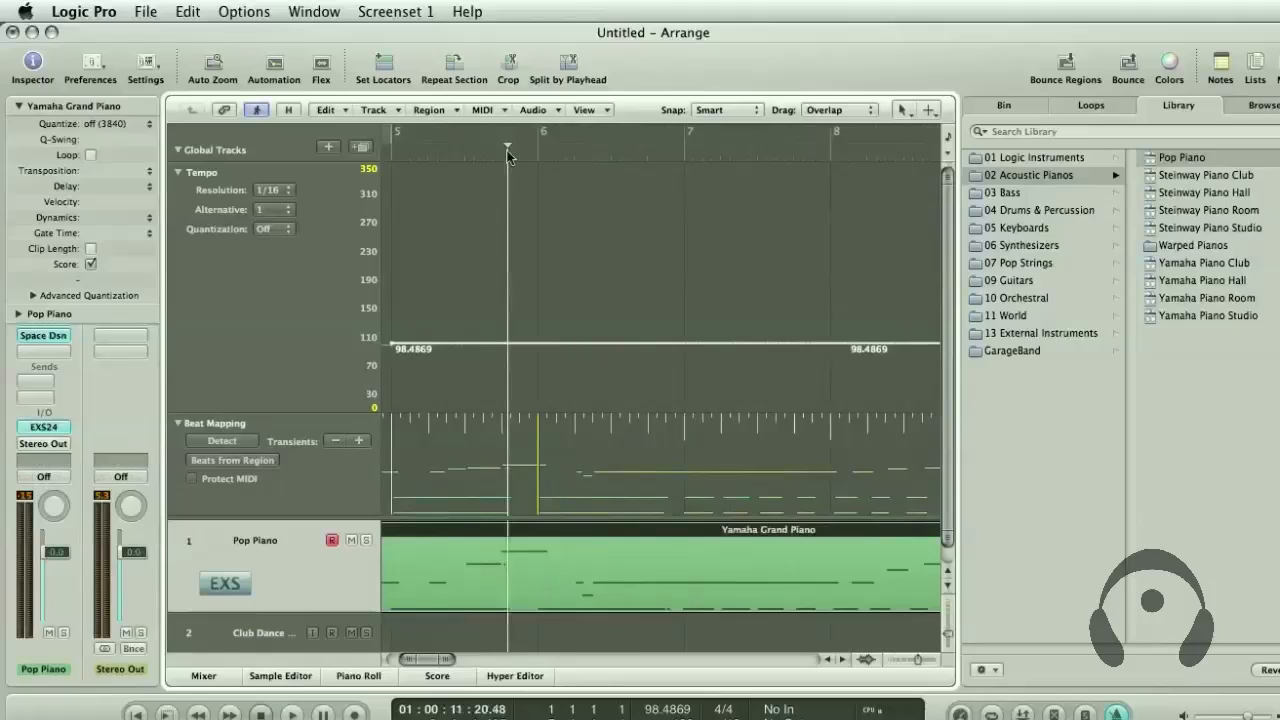
key("space")
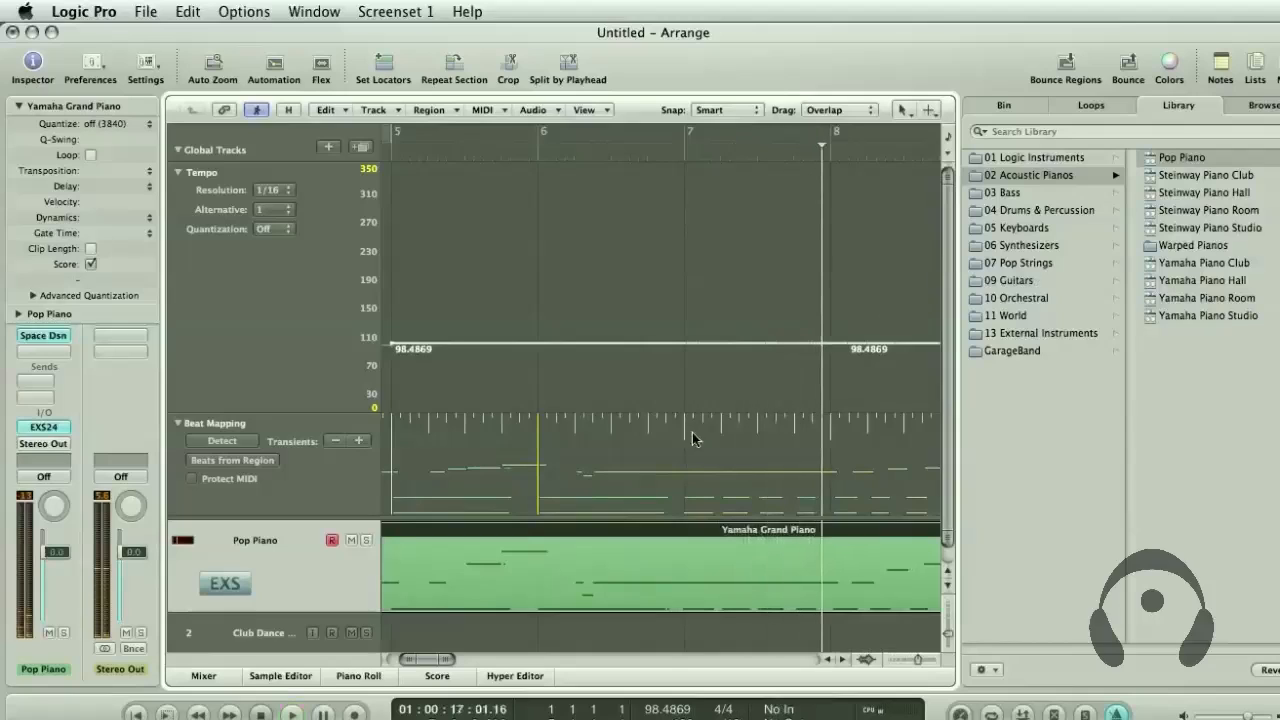
left_click_drag(686, 432, 687, 430)
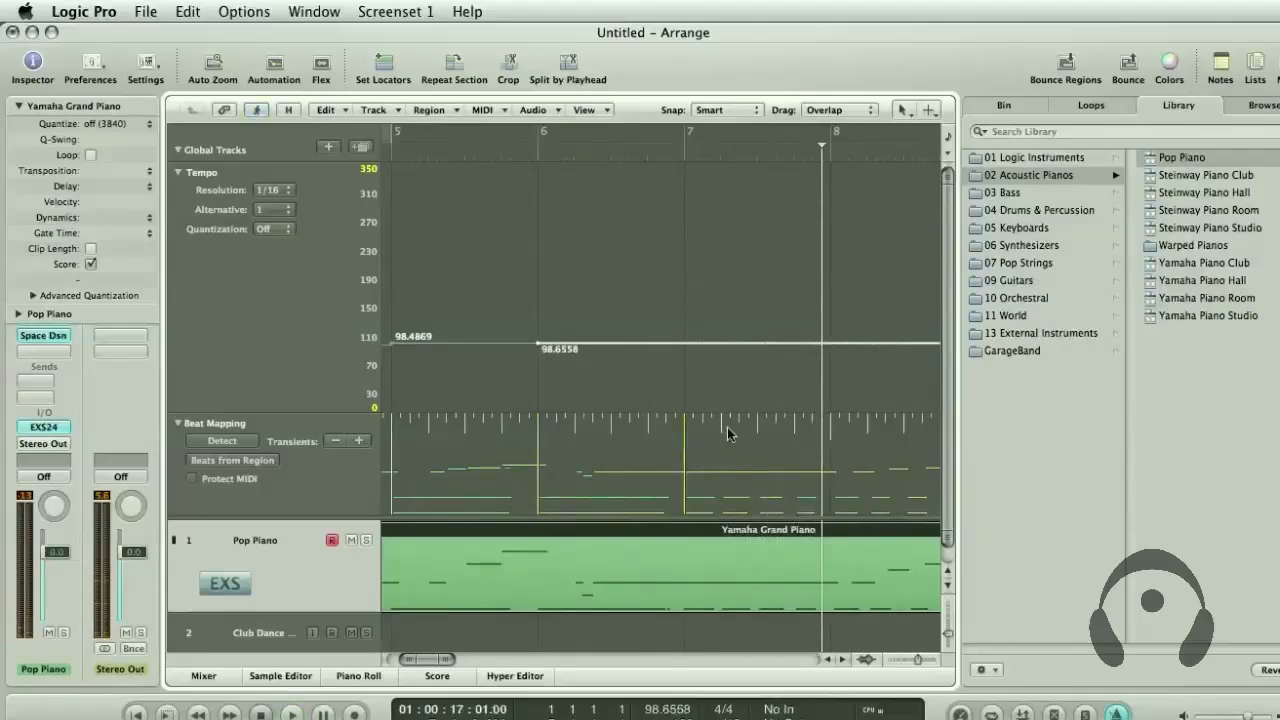
Beat-map beats 2, 3 and 4 of bar 7 and the bar 8 downbeat to the repeated low piano notes
left_click_drag(727, 436, 763, 432)
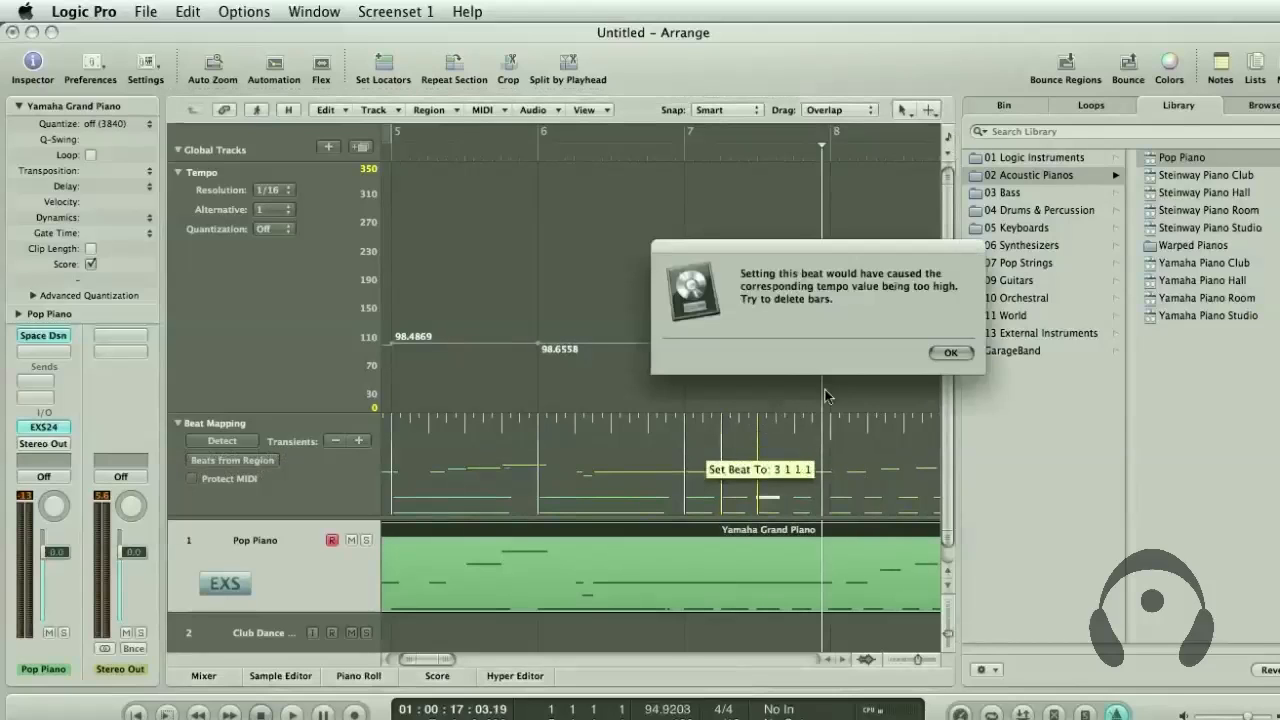
left_click(950, 354)
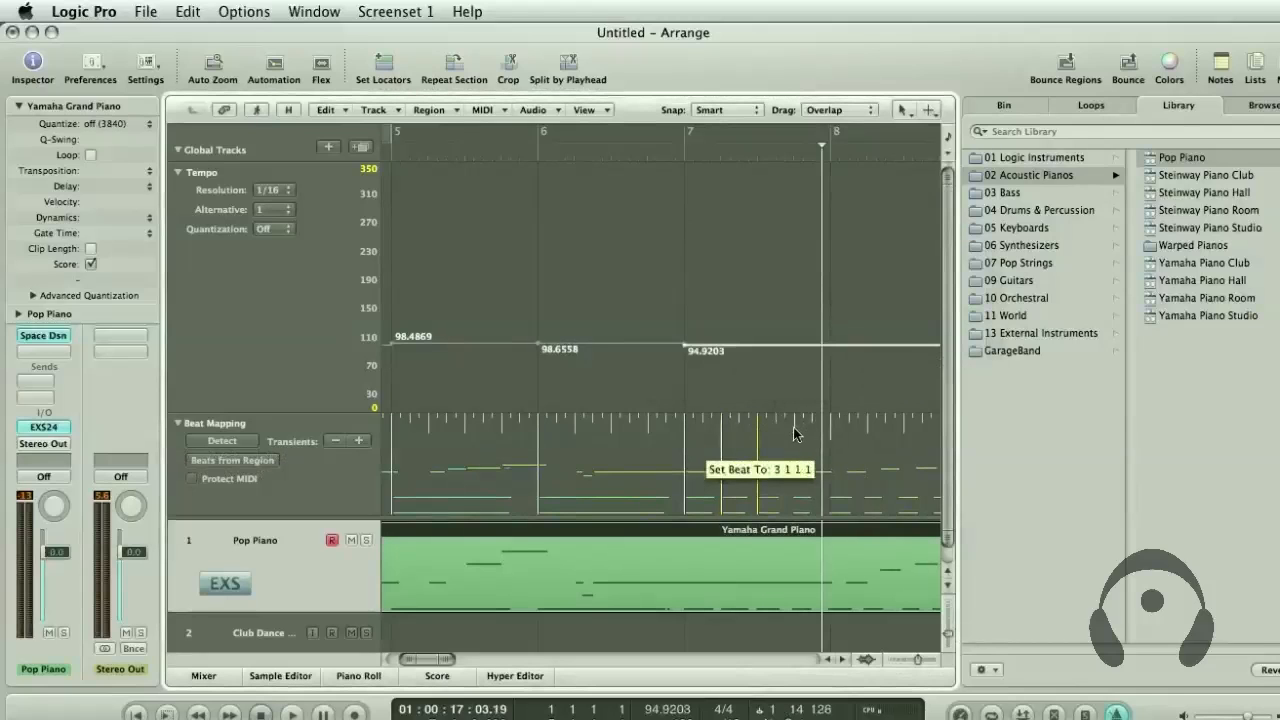
left_click_drag(793, 427, 833, 429)
Play from just before bar 6 and beat-map bar 8 beat 3, the bar 9 downbeat and bar 9 beat 3 to the low notes
double_click(520, 149)
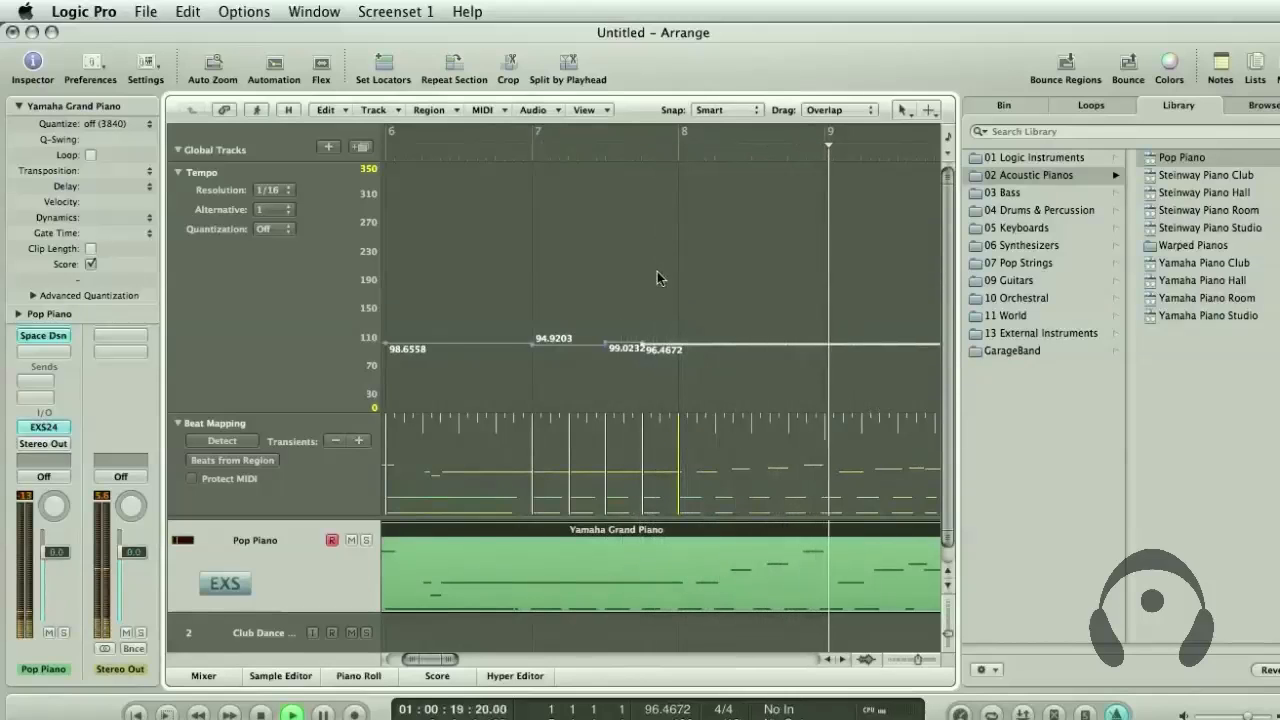
key("space")
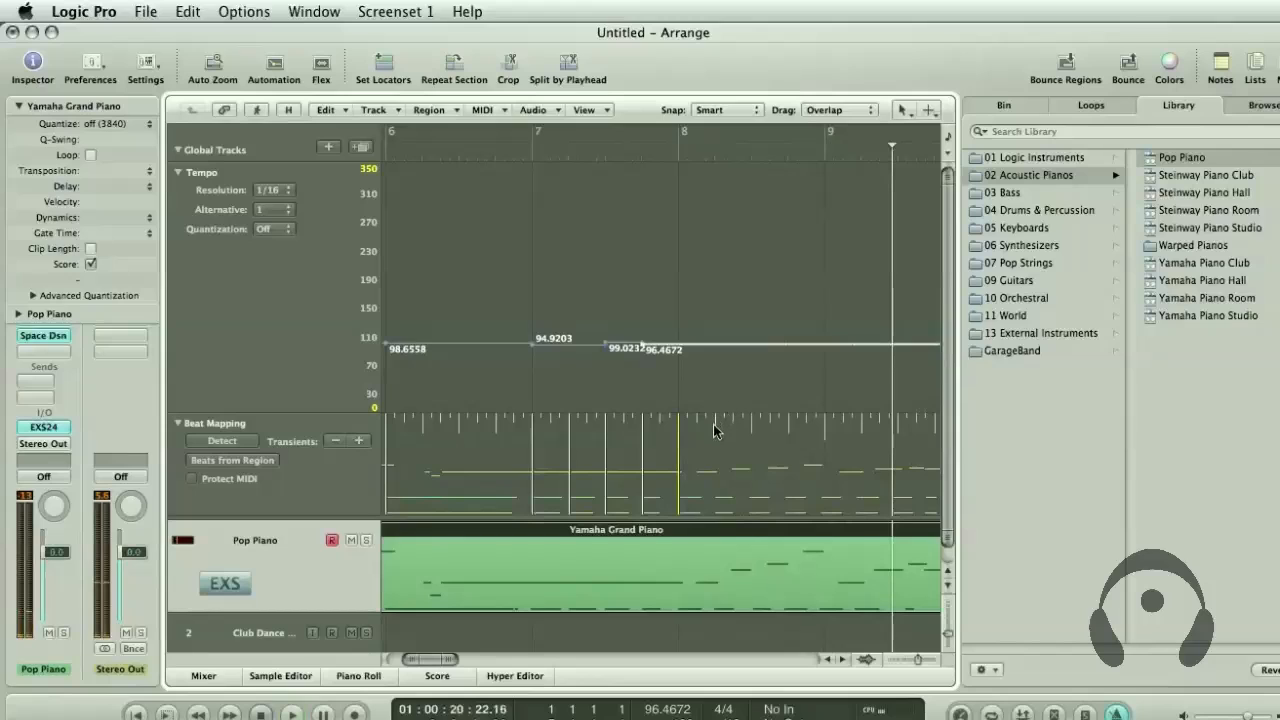
scroll(731, 434, "right", 2)
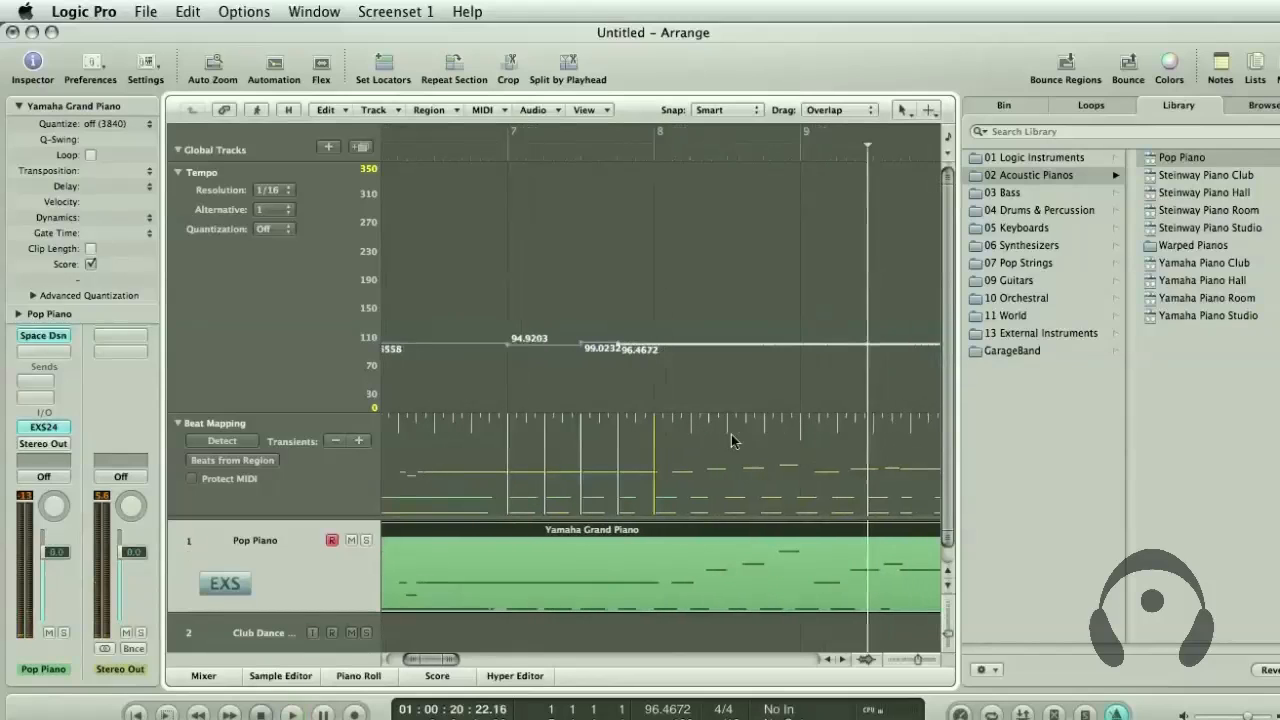
mouse_move(713, 431)
left_mouse_down()
mouse_move(714, 455)
mouse_move(730, 439)
left_mouse_up()
left_click(948, 354)
scroll(739, 441, "right", 2)
scroll(758, 443, "right", 2)
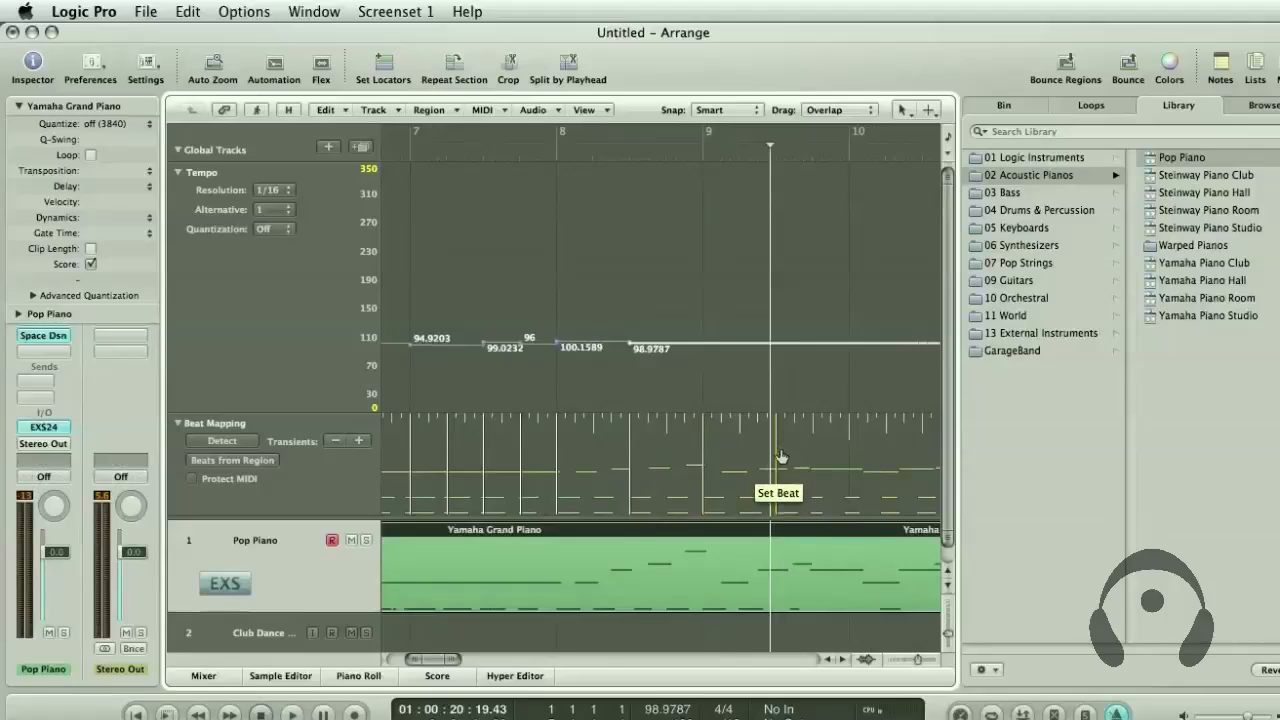
left_click_drag(785, 510, 782, 506)
scroll(800, 455, "right", 5)
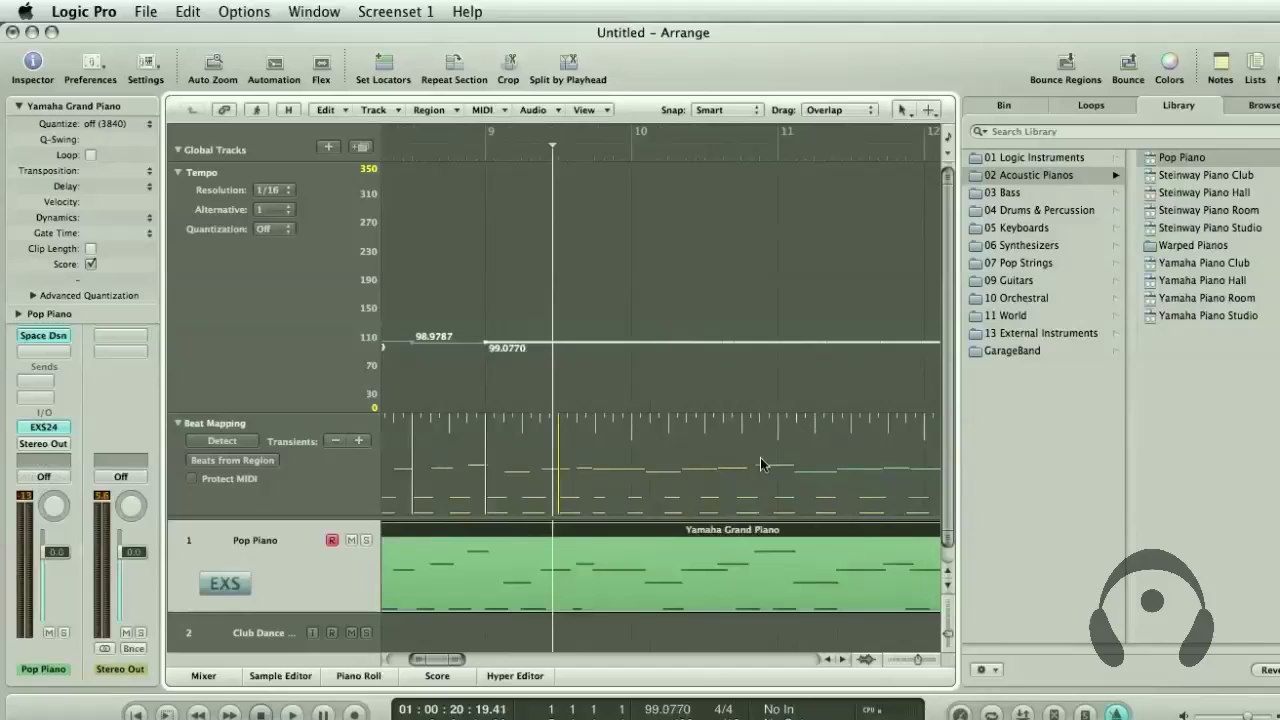
Play from midway through bar 6 and beat-map beats 1 and 3 of bar 10 to the matching low piano notes
scroll(569, 354, "left", 5)
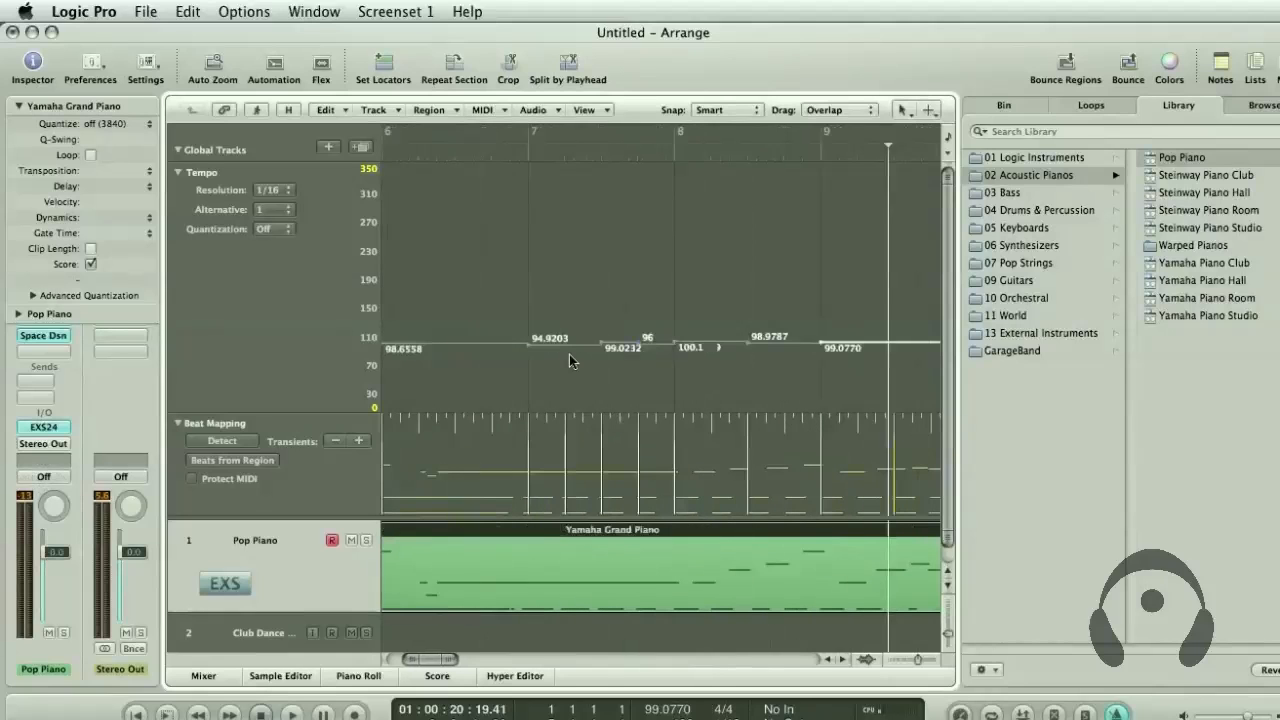
left_click(468, 149)
key("space")
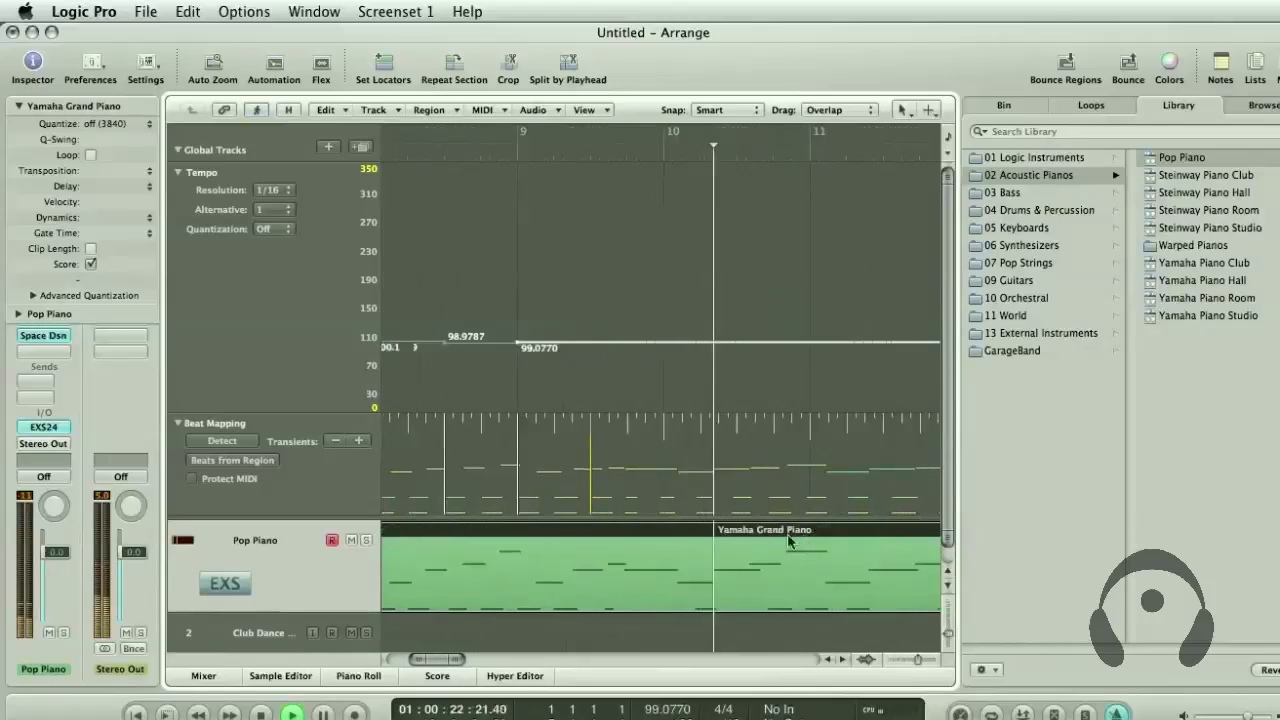
left_click_drag(661, 445, 665, 447)
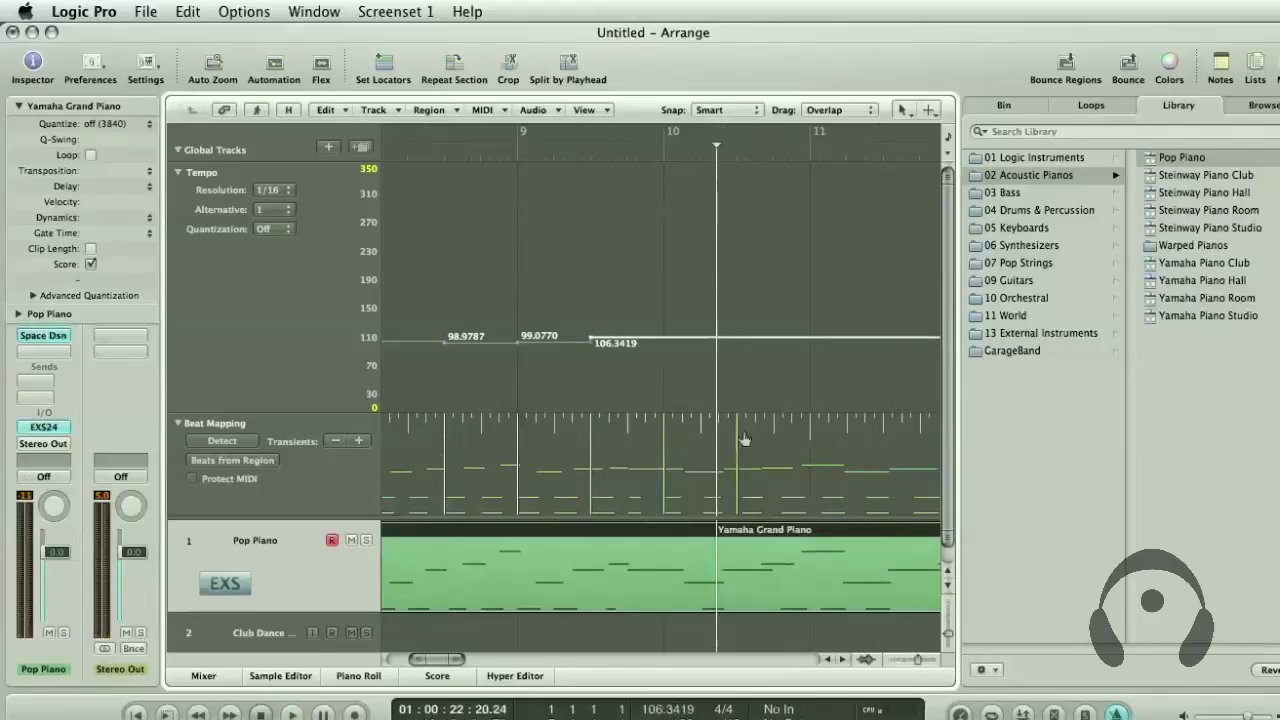
left_click_drag(743, 438, 748, 505)
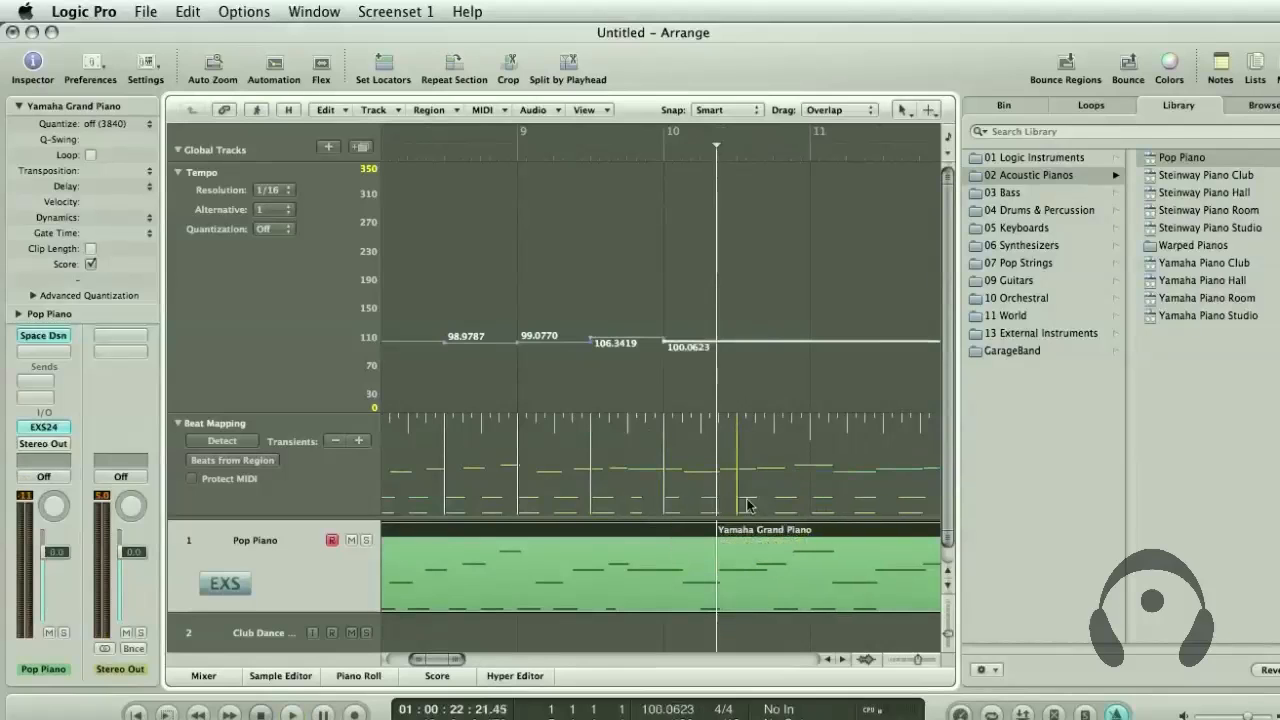
Beat-map all four beats of bar 11 to the slowing low piano notes
scroll(750, 497, "right", 3)
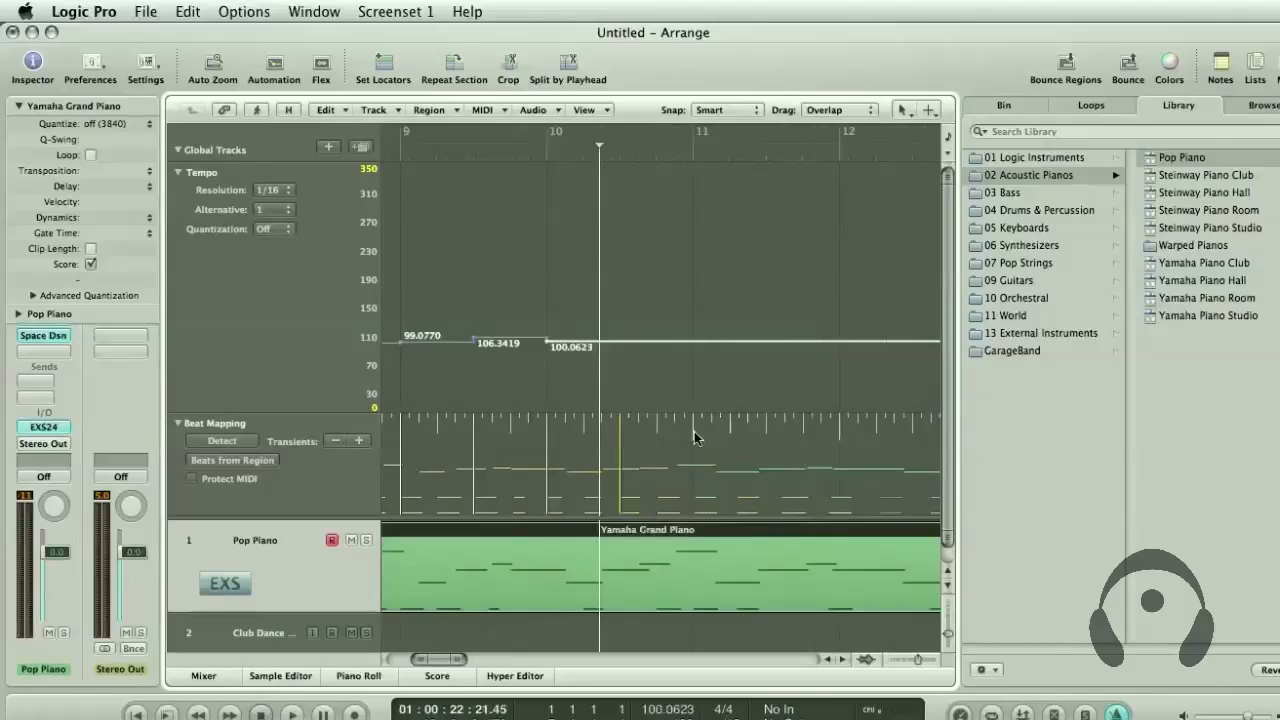
left_click_drag(696, 437, 621, 463)
scroll(747, 480, "right", 1)
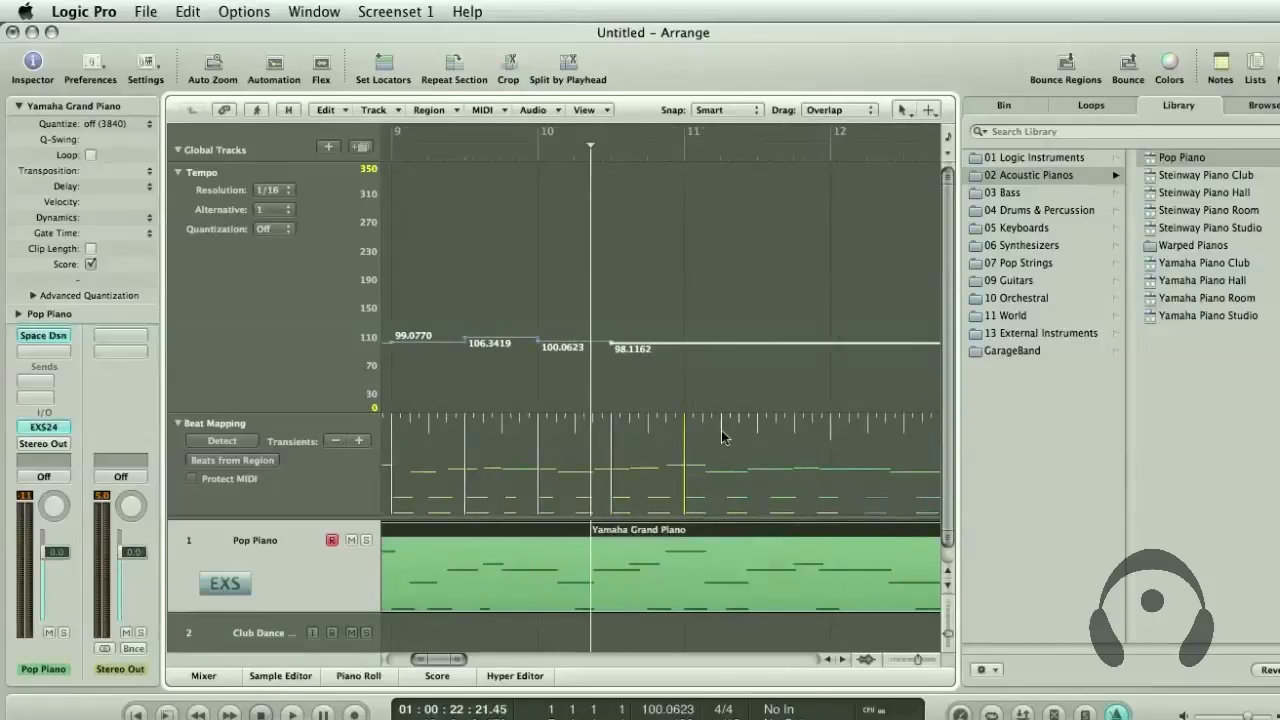
left_click_drag(724, 437, 806, 444)
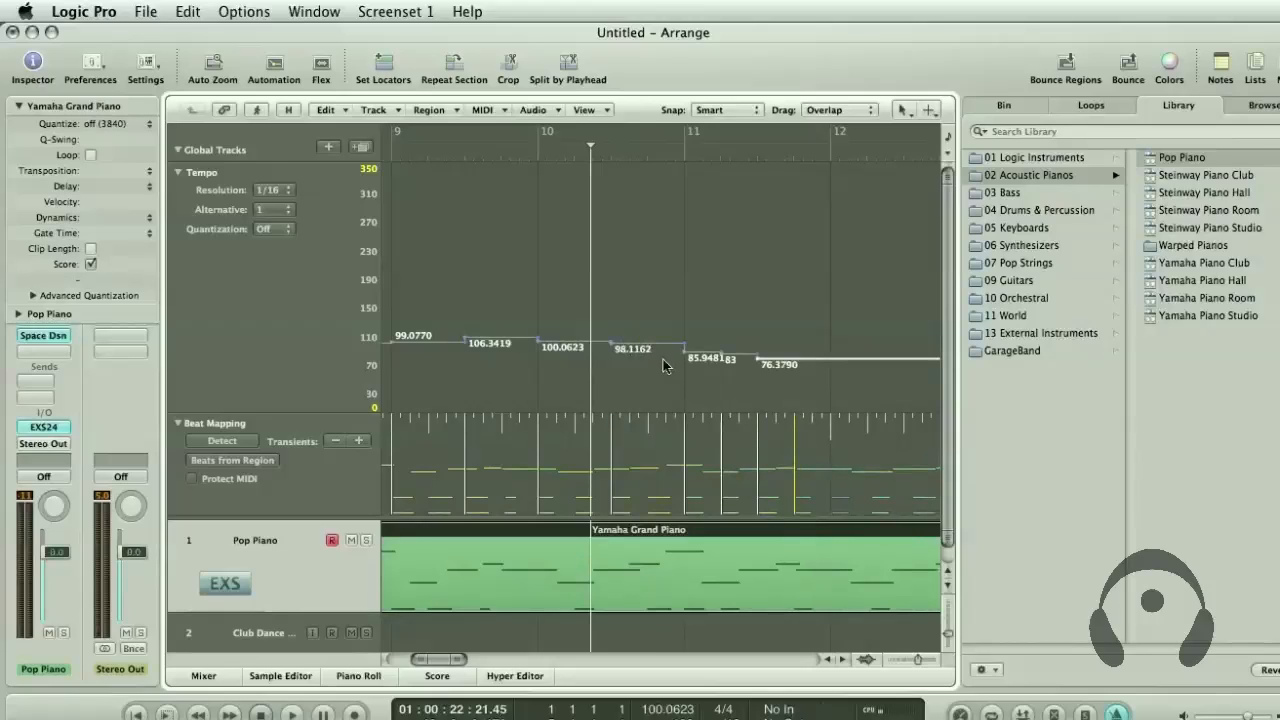
Beat-map all four beats of bar 12 and the bar 13 downbeat to the final low piano notes
scroll(784, 376, "right", 2)
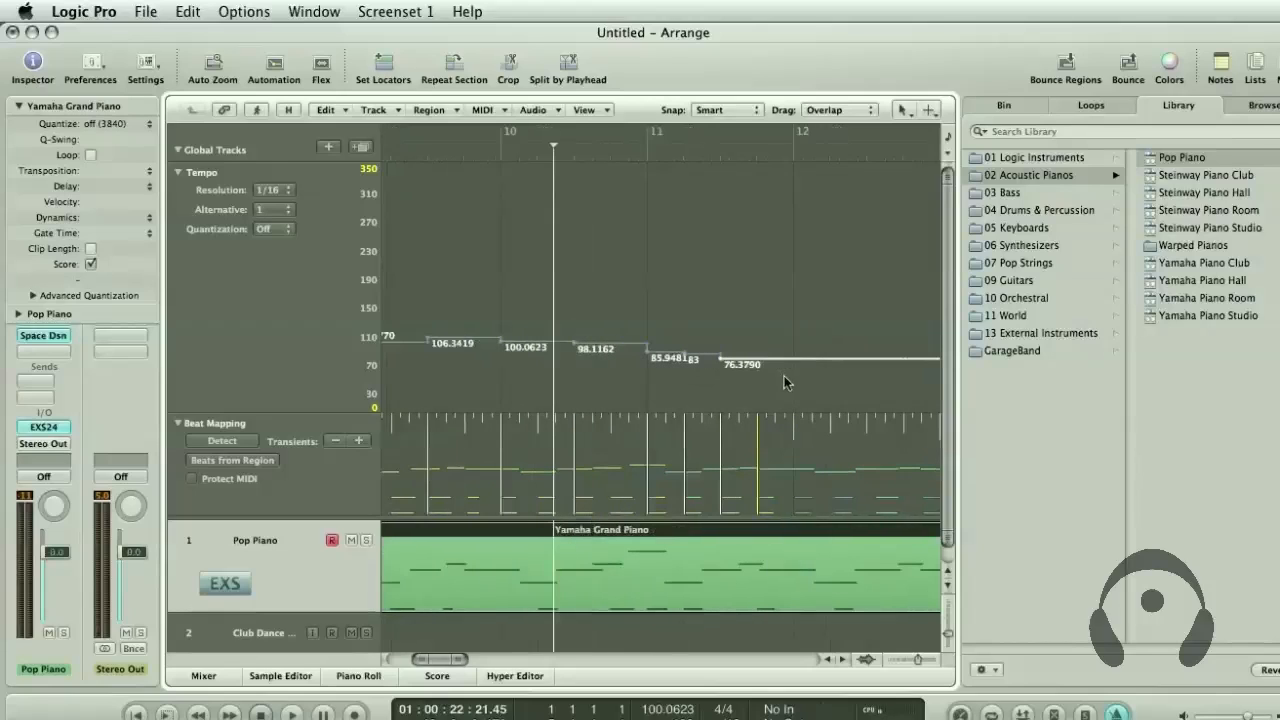
left_click_drag(795, 432, 836, 446)
scroll(840, 449, "right", 3)
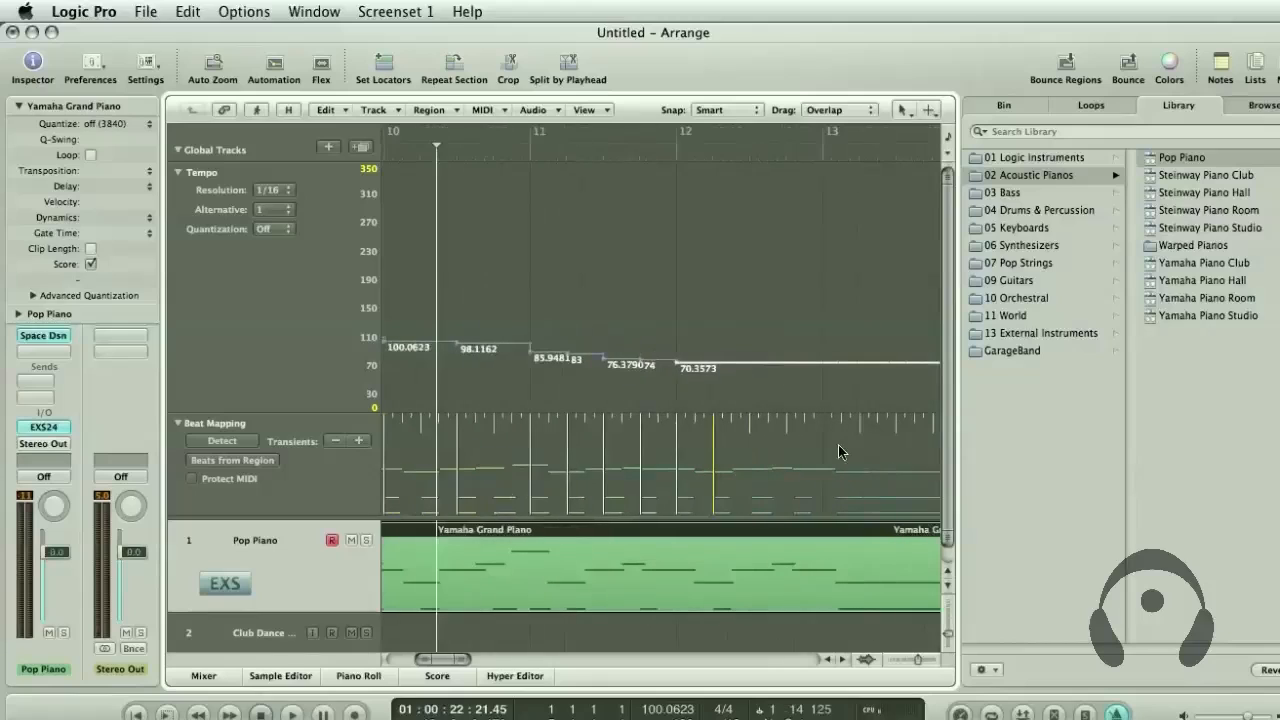
mouse_move(757, 440)
left_mouse_down()
mouse_move(792, 433)
mouse_move(792, 454)
mouse_move(831, 440)
left_mouse_up()
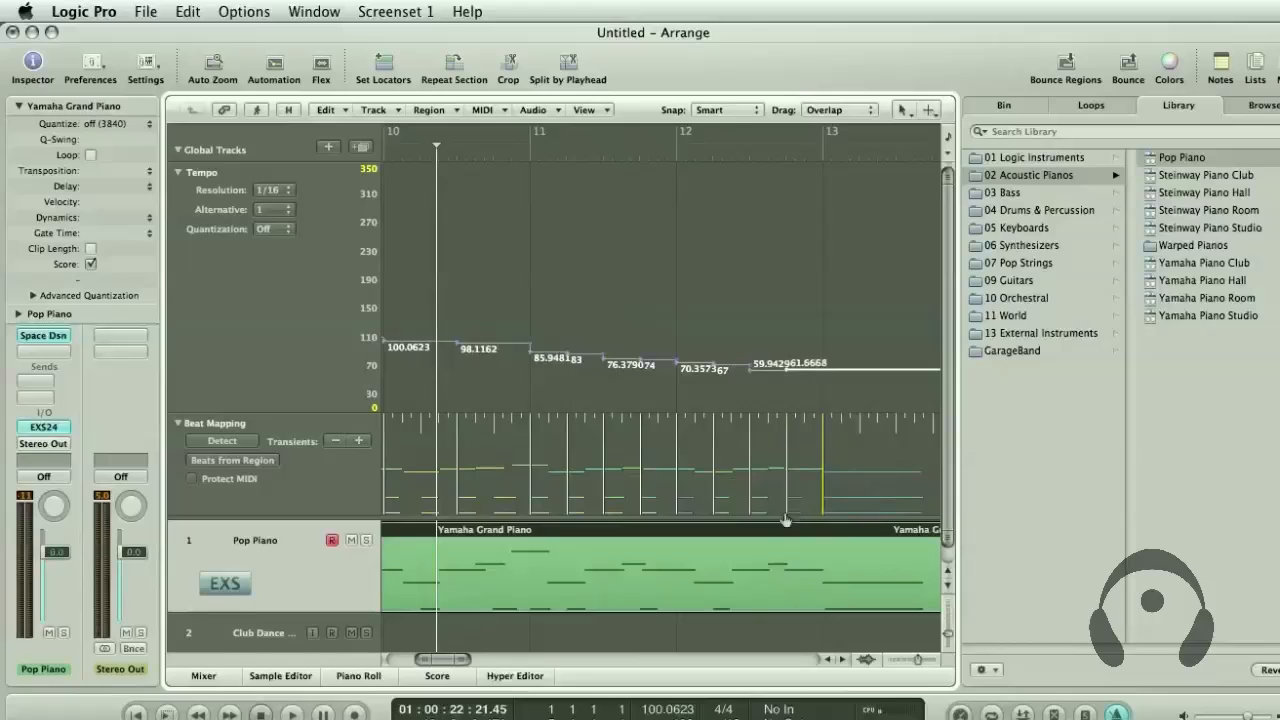
Zoom out and play the beat-mapped piano part with the metronome from just before bar 3 to the final chord in bar 13
scroll(728, 480, "left", 3)
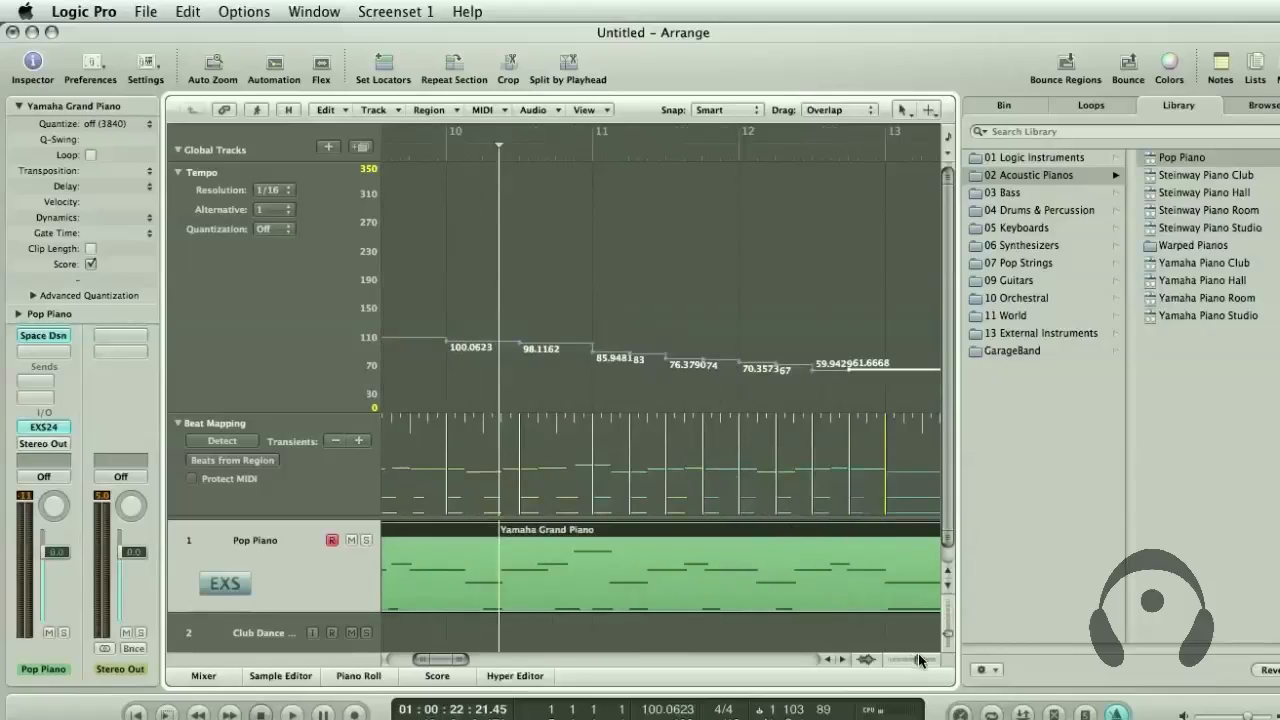
left_click_drag(919, 660, 916, 660)
scroll(682, 558, "left", 7)
scroll(680, 551, "left", 6)
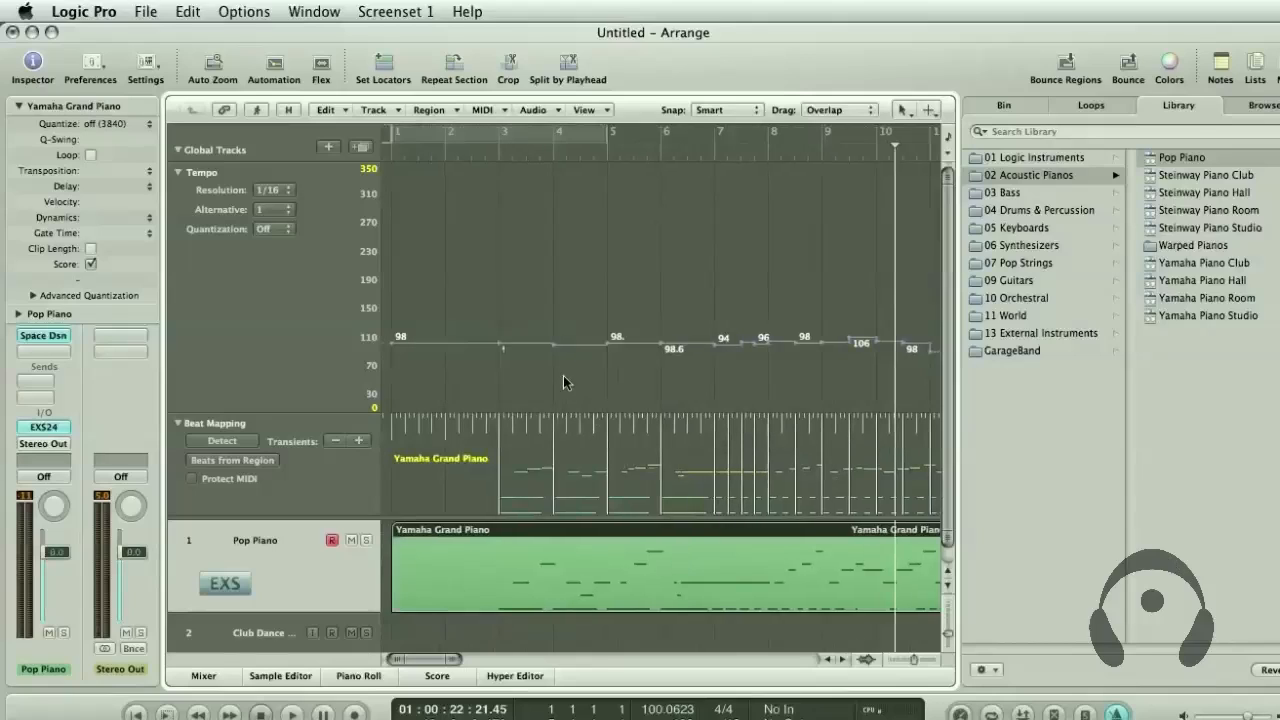
double_click(485, 148)
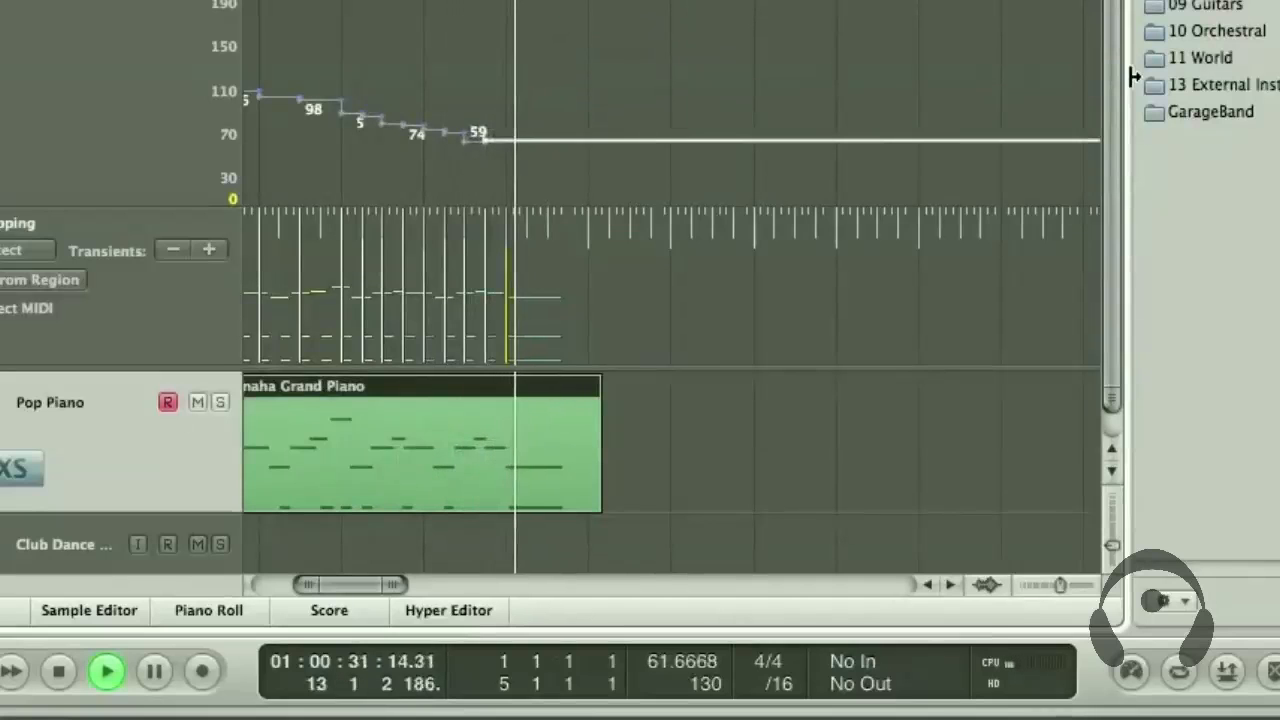
key("space")
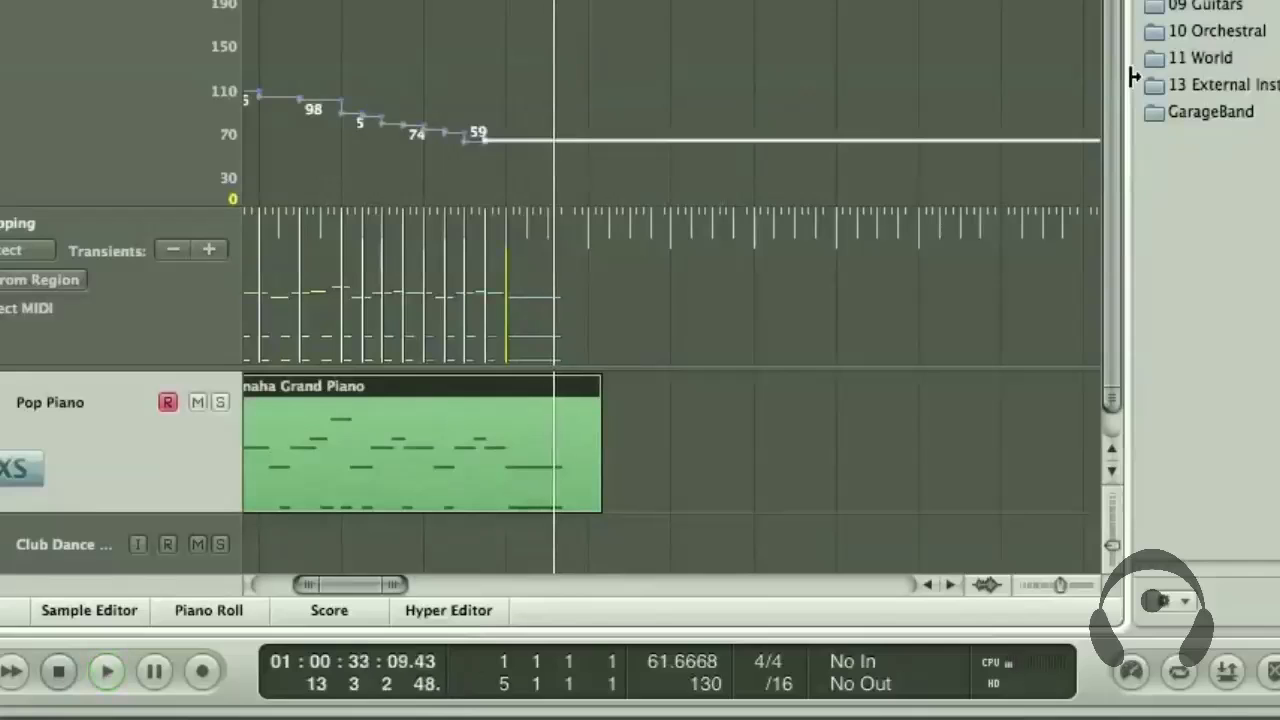
Widen the Arrange area over the Library and show the tempo curve of the piano region from bar 1
left_click_drag(1134, 77, 1279, 78)
scroll(617, 309, "left", 6)
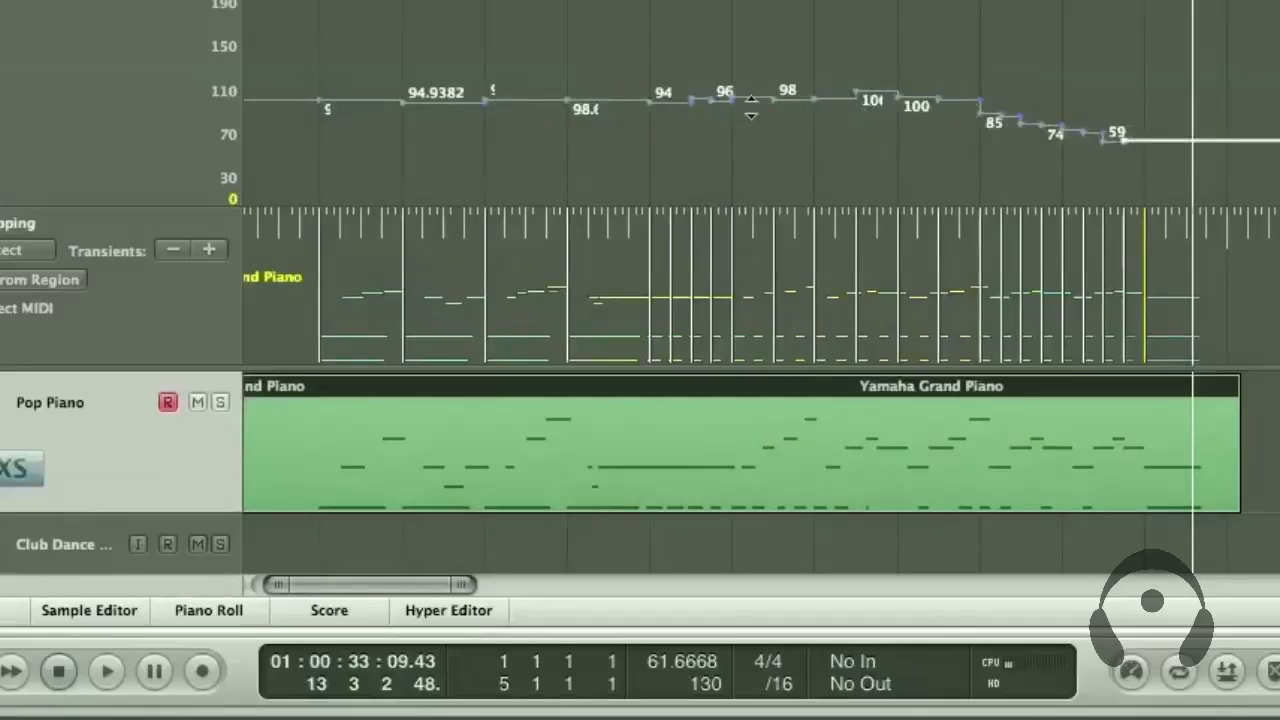
scroll(773, 141, "left", 3)
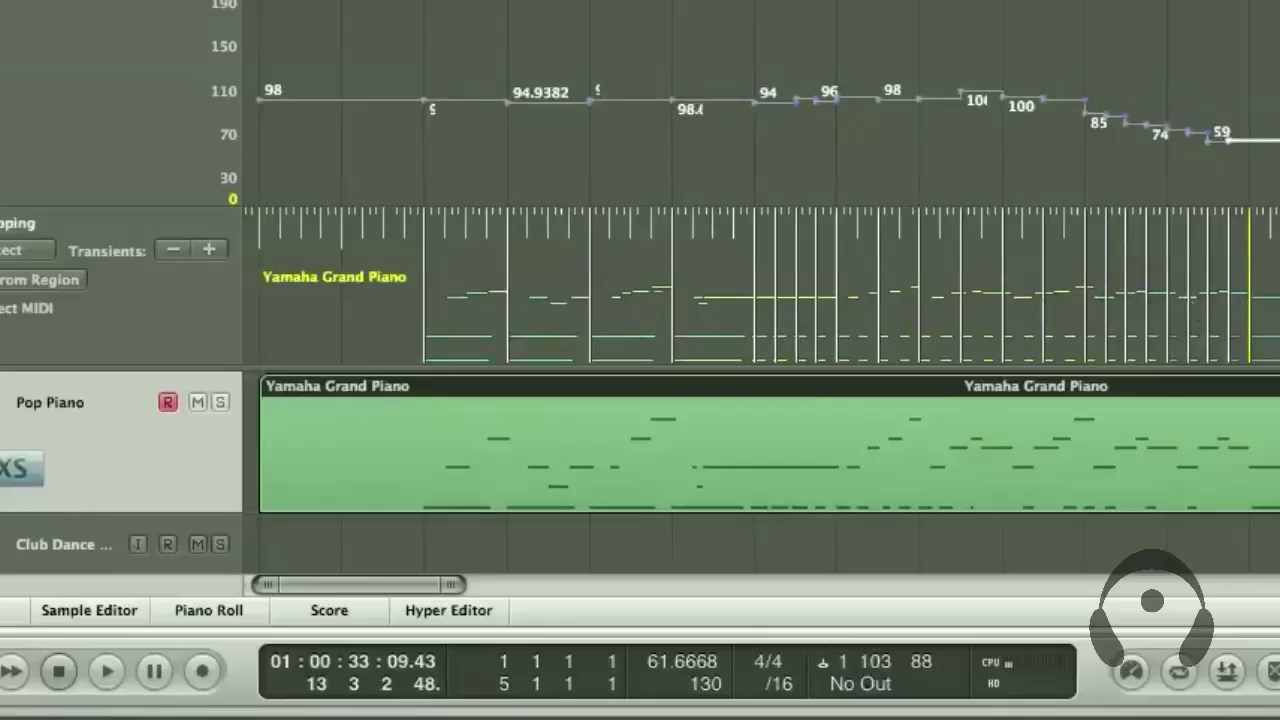
Zoom in around bar 3 and beat-map beat 3 of bars 3, 4 and 5 to the piano notes played there
left_click(450, 2)
key("ctrl+Right")
key("ctrl+Right")
key("ctrl+Right")
key("ctrl+Right")
key("ctrl+Right")
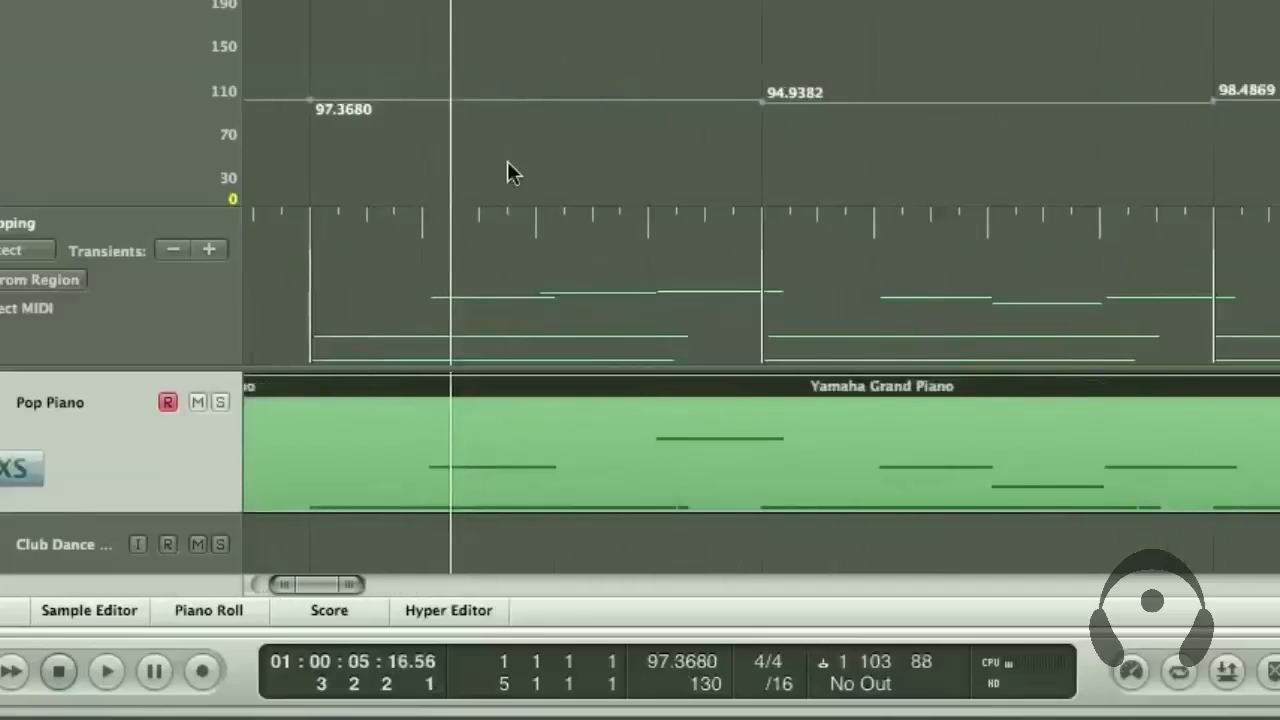
left_click_drag(534, 228, 552, 275)
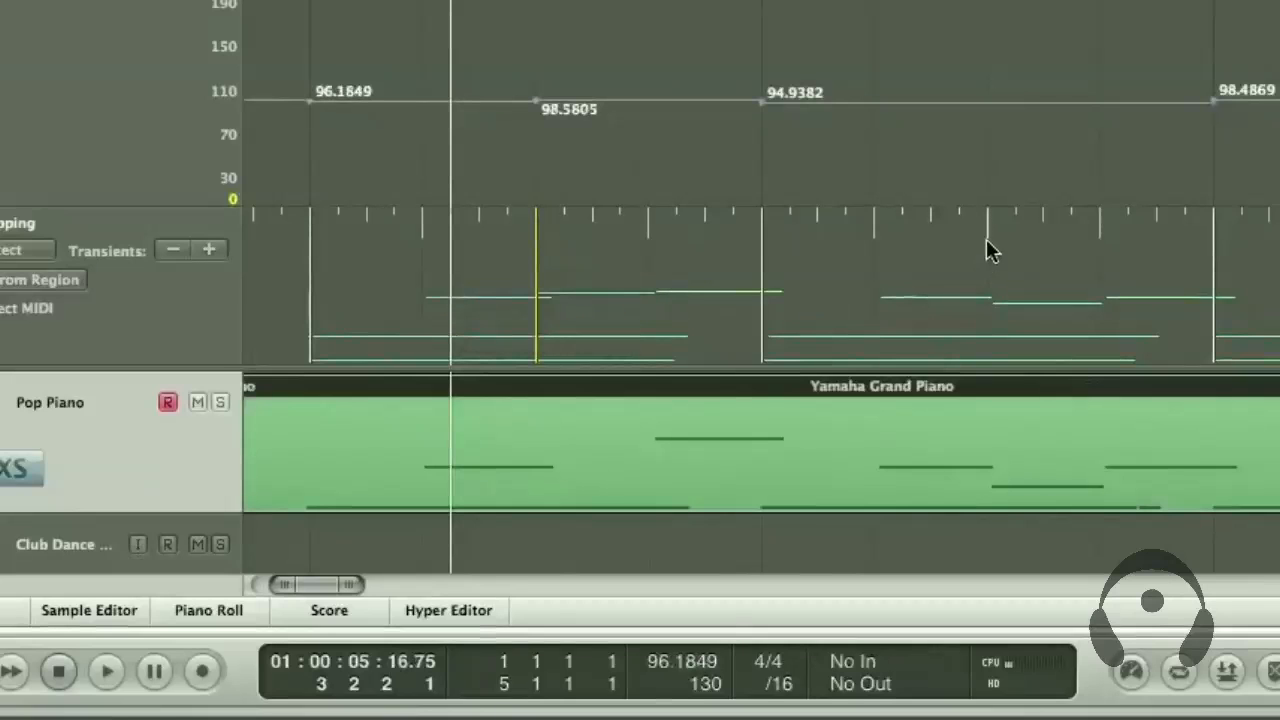
left_click_drag(988, 250, 1034, 305)
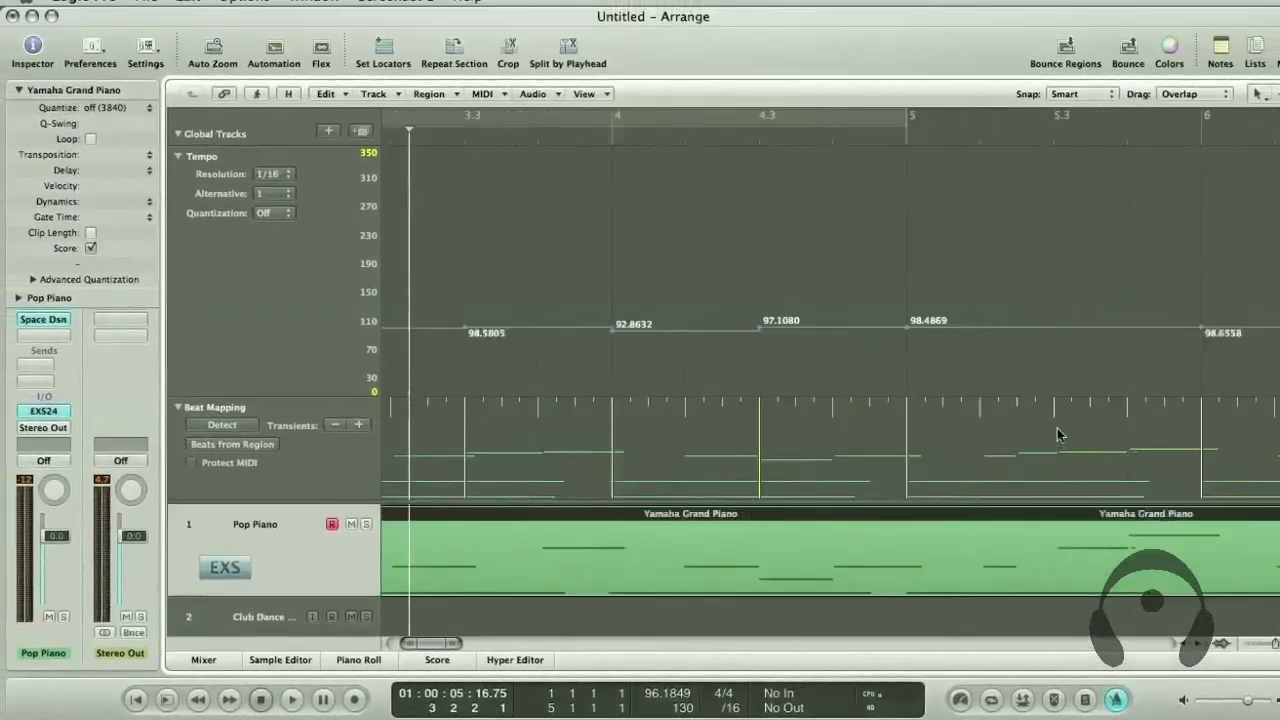
left_click_drag(1057, 438, 1059, 468)
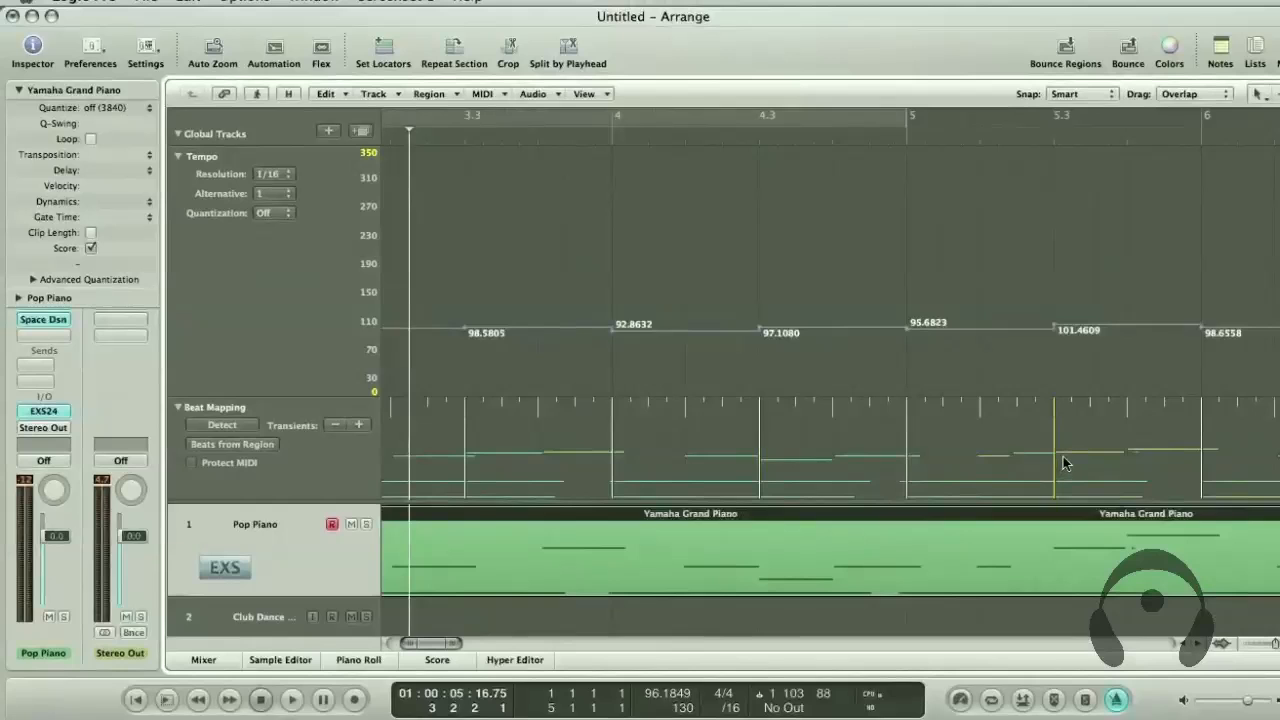
Show the whole tempo curve from bar 1 and shorten the Tempo track so the full piano region fits beneath the global tracks
scroll(1063, 457, "right", 2)
scroll(1063, 457, "left", 8)
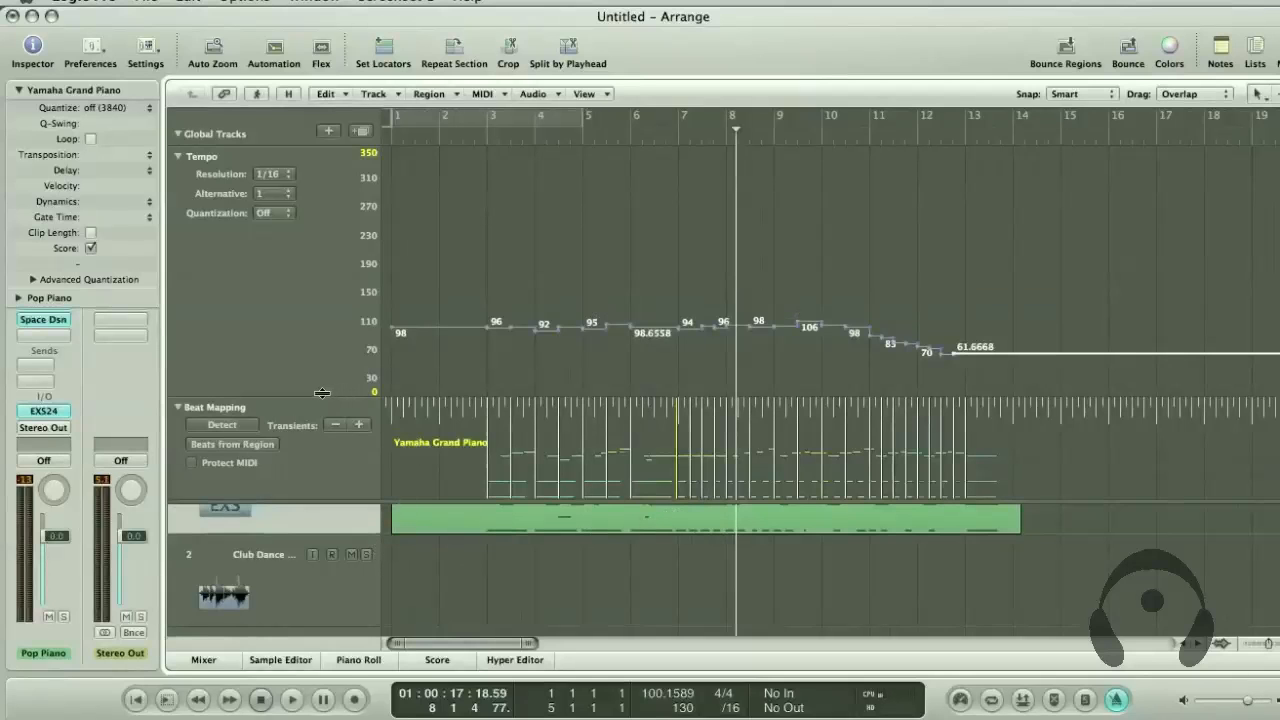
left_click_drag(322, 392, 320, 253)
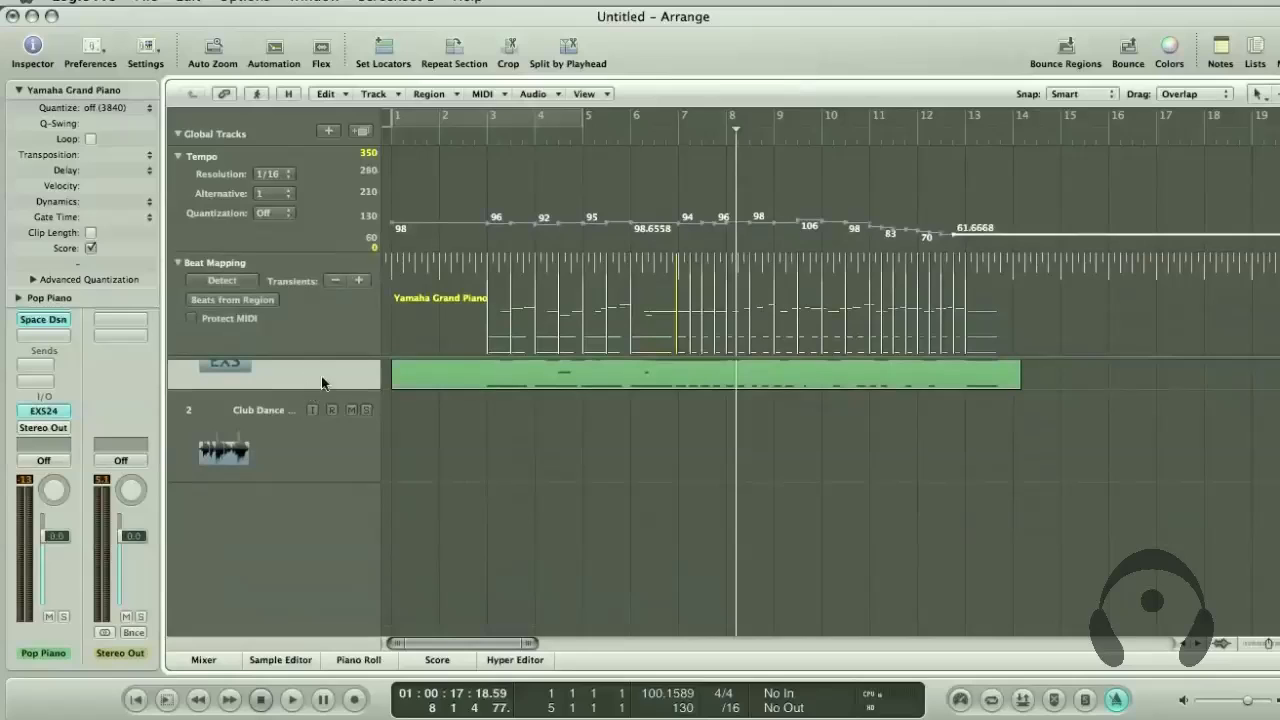
scroll(341, 383, "up", 3)
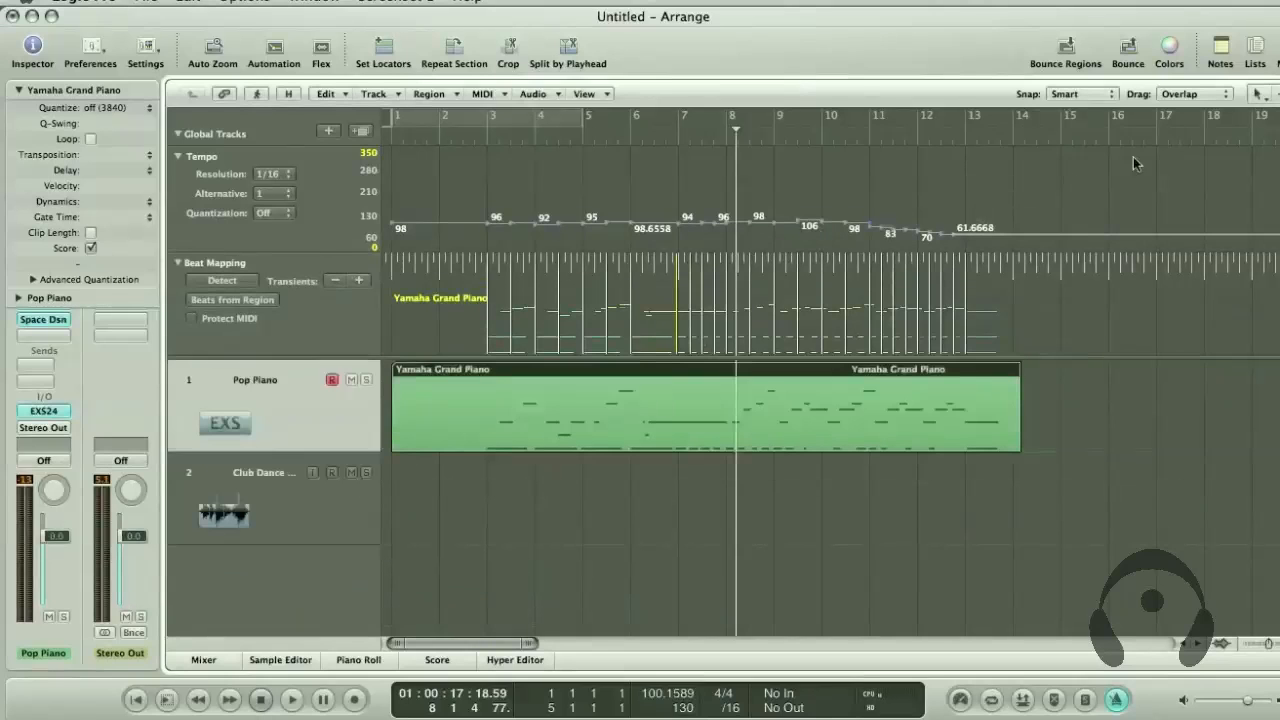
Remove all the beat-mapped tempo changes from the Tempo track, leaving one constant tempo
left_click(1022, 186)
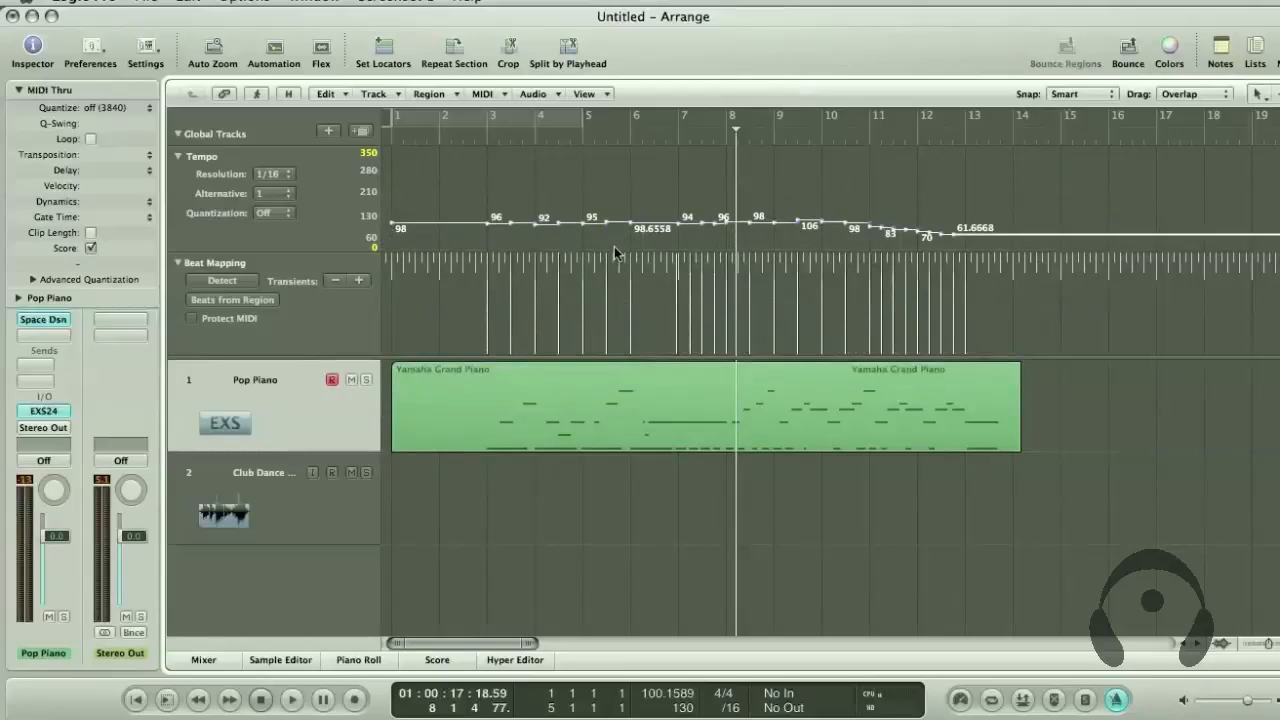
key("super+z")
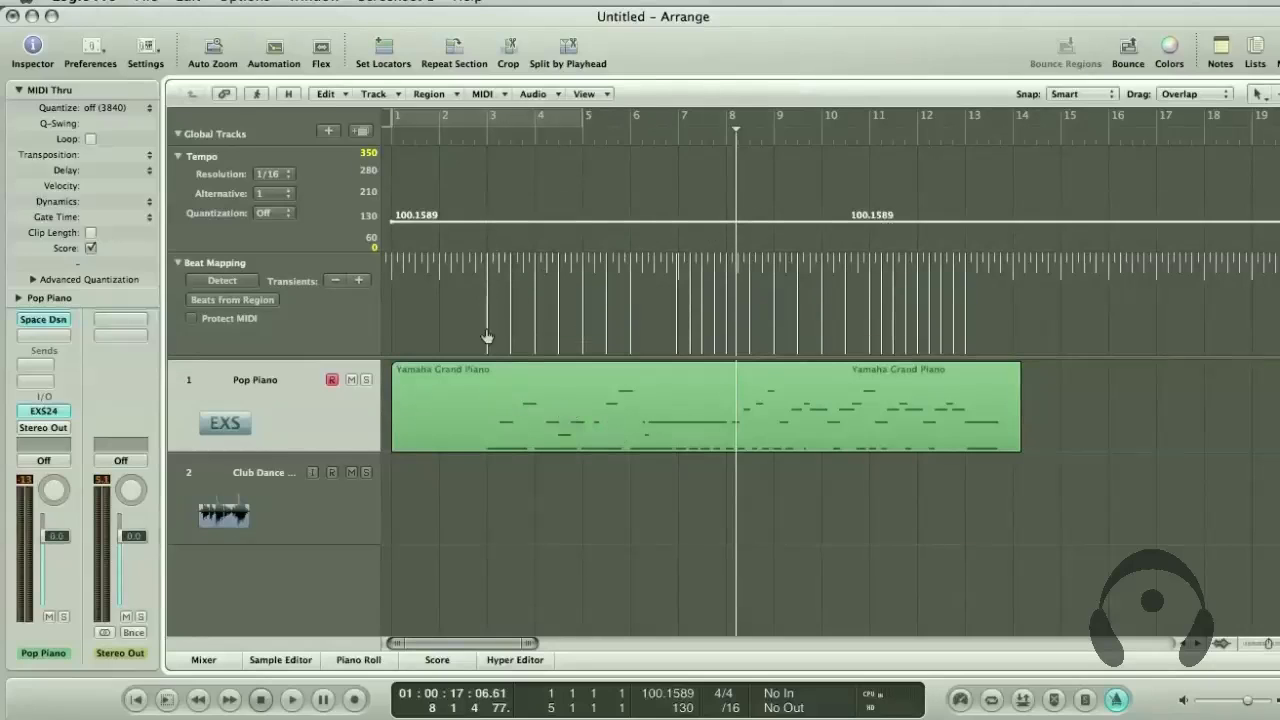
Play the piano region at constant tempo from the middle of bar 2 to bar 14, and undo the removal of the tempo changes
left_click(515, 397)
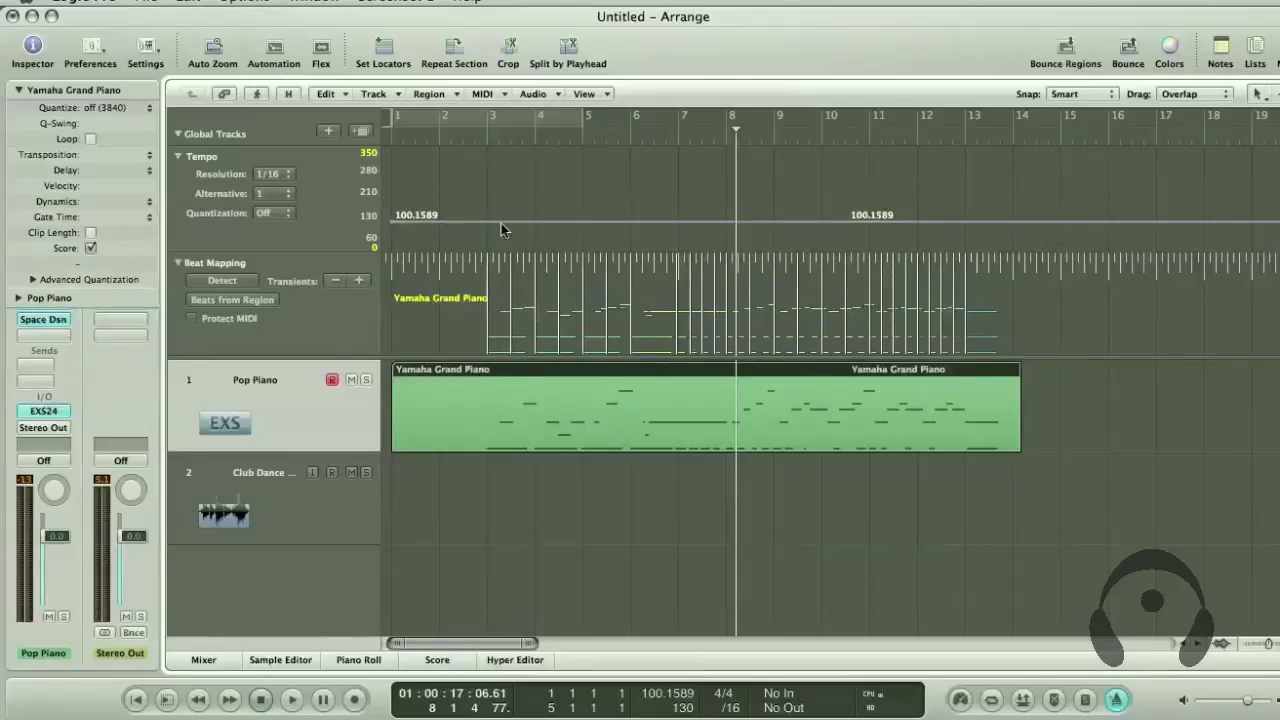
left_click(469, 138)
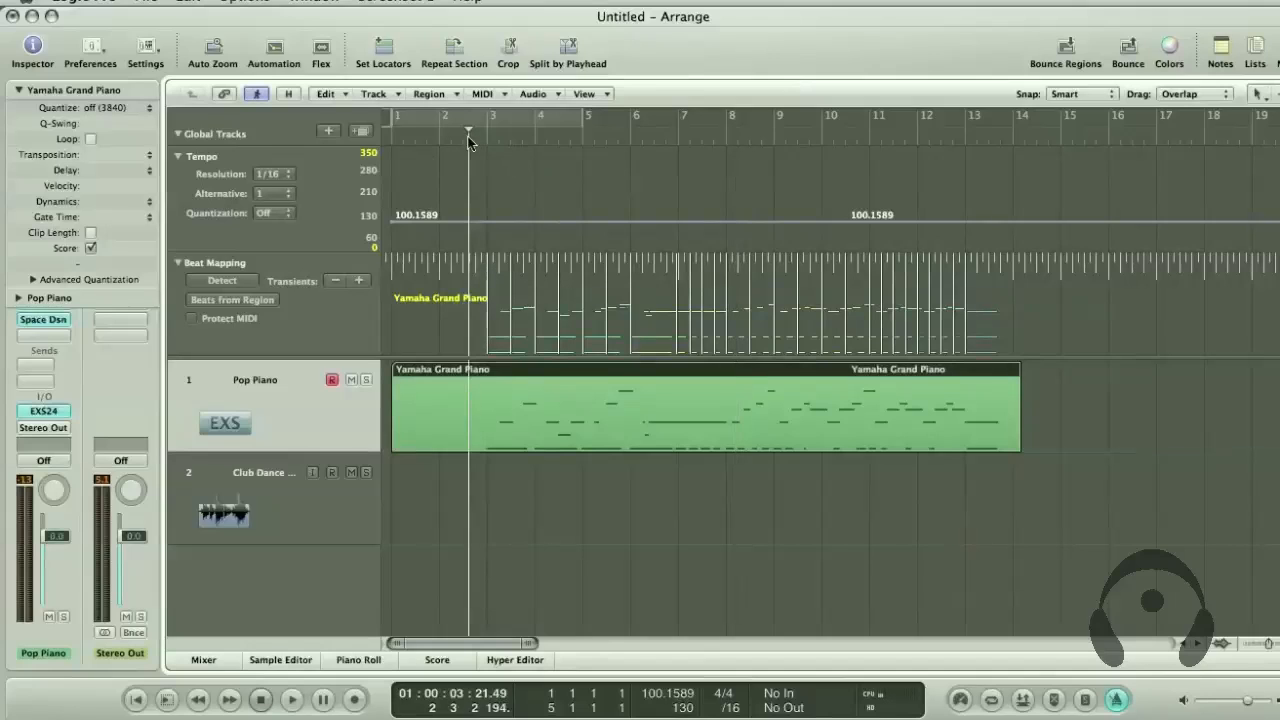
key("space")
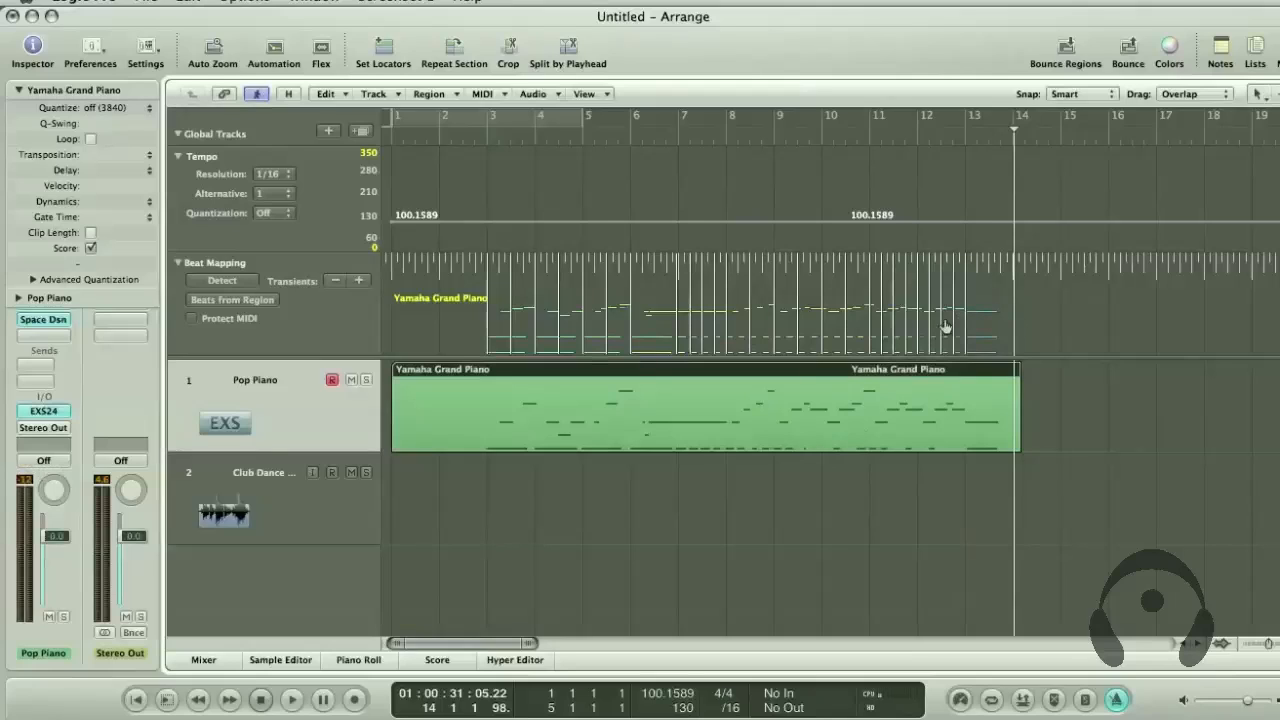
key("super+z")
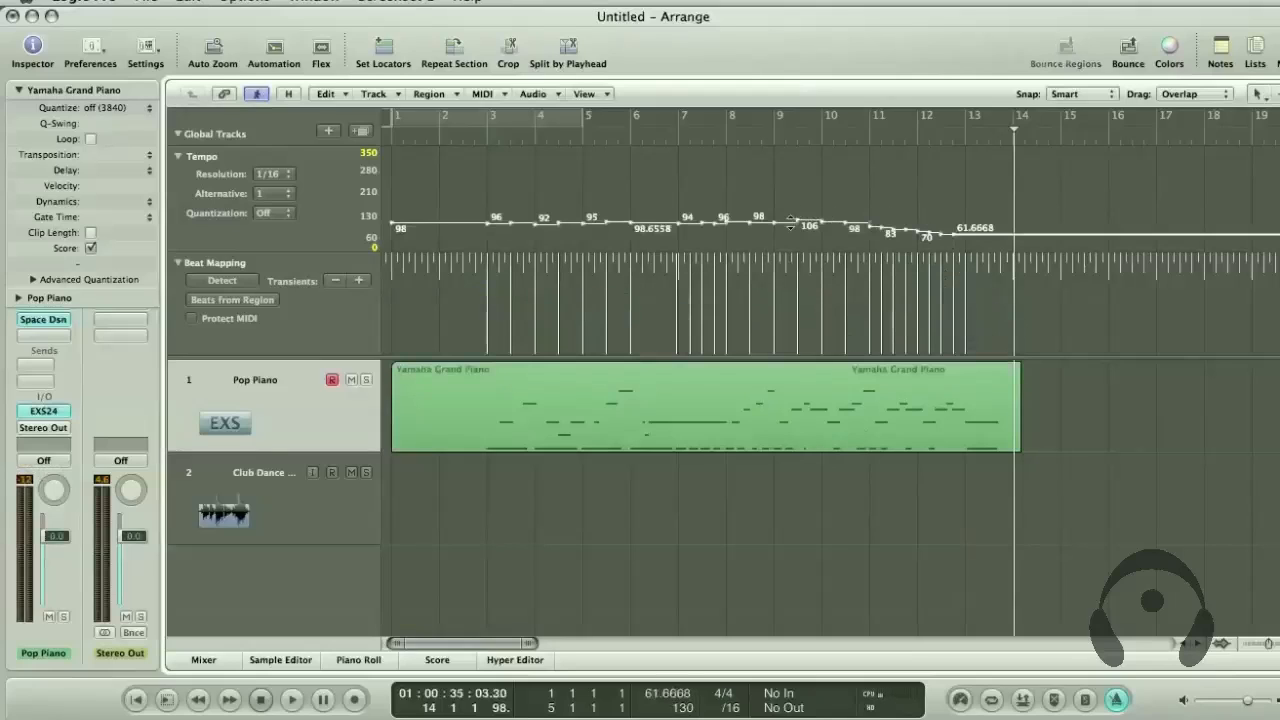